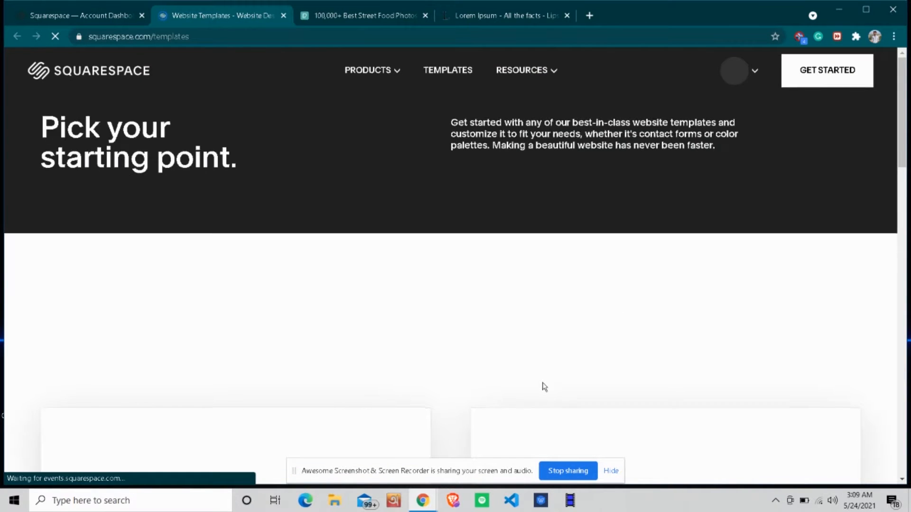
Filter the website templates by the Blog type.
left_click(611, 471)
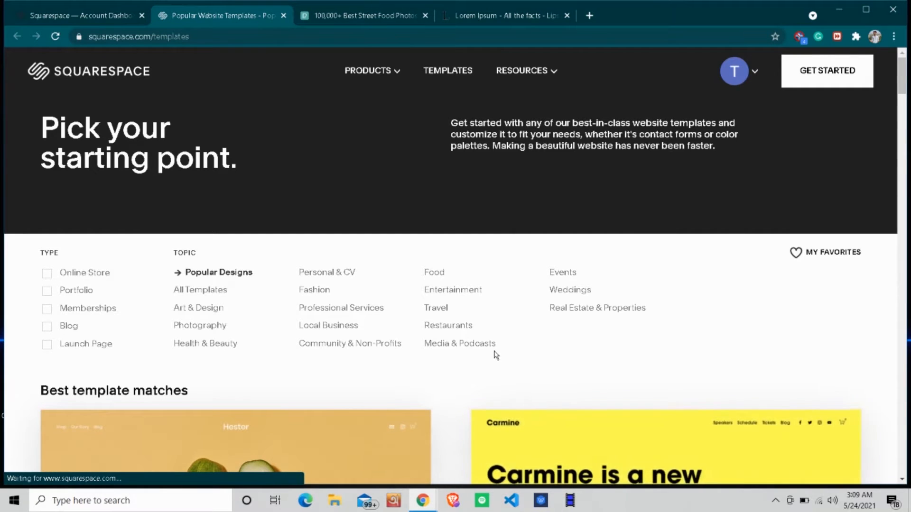
scroll(489, 350, "down", 2)
scroll(460, 304, "down", 5)
scroll(460, 304, "up", 7)
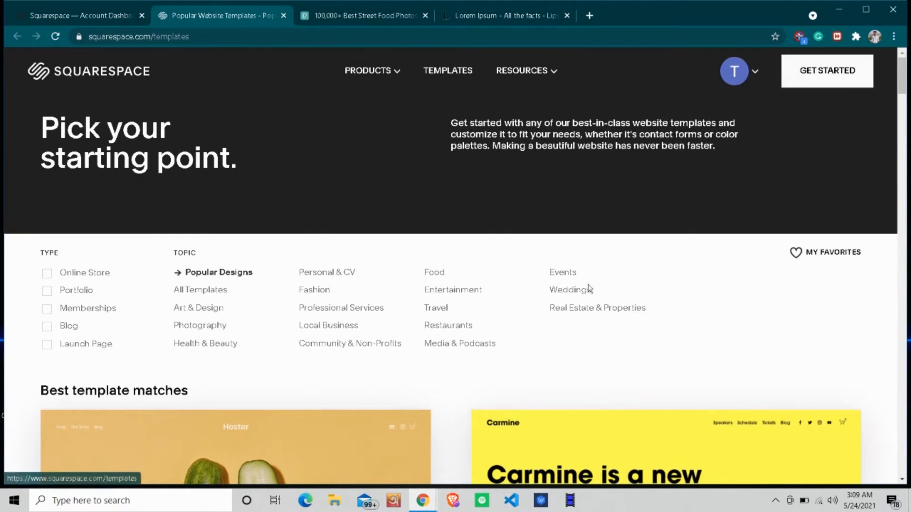
scroll(543, 184, "down", 5)
scroll(543, 188, "down", 15)
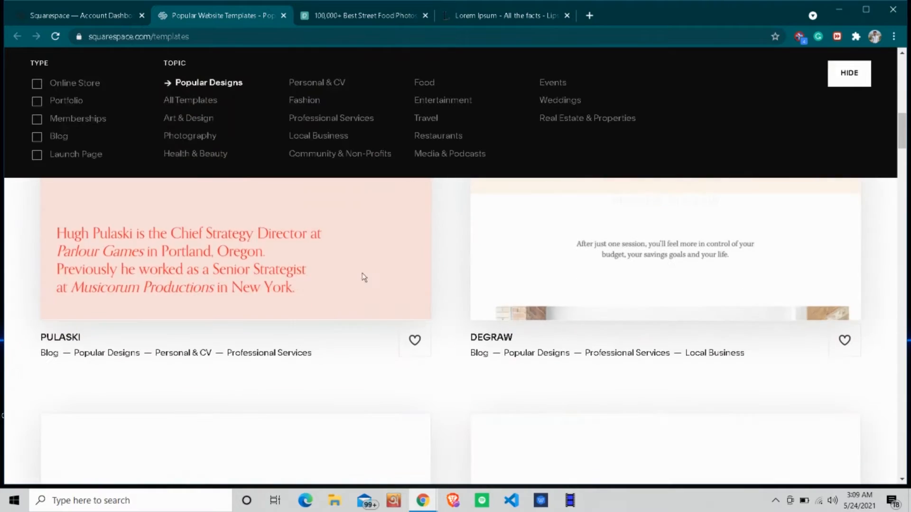
scroll(363, 277, "up", 20)
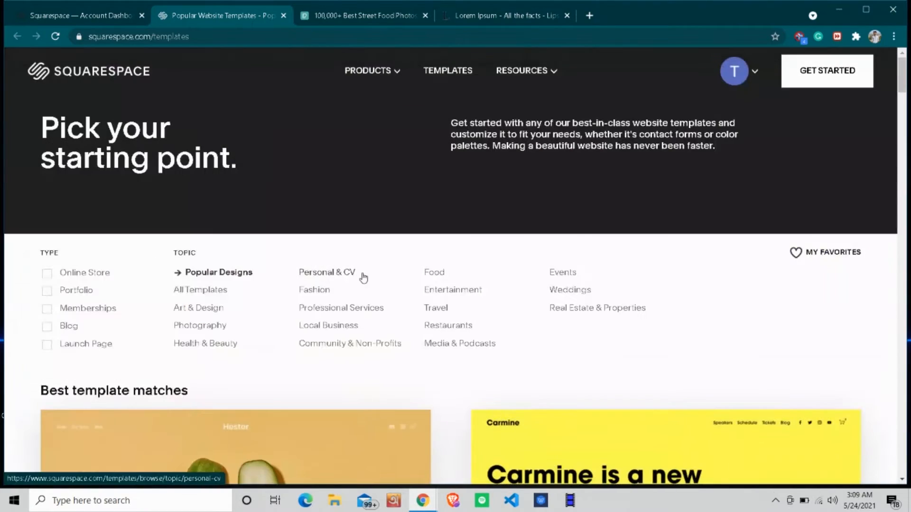
left_click(47, 326)
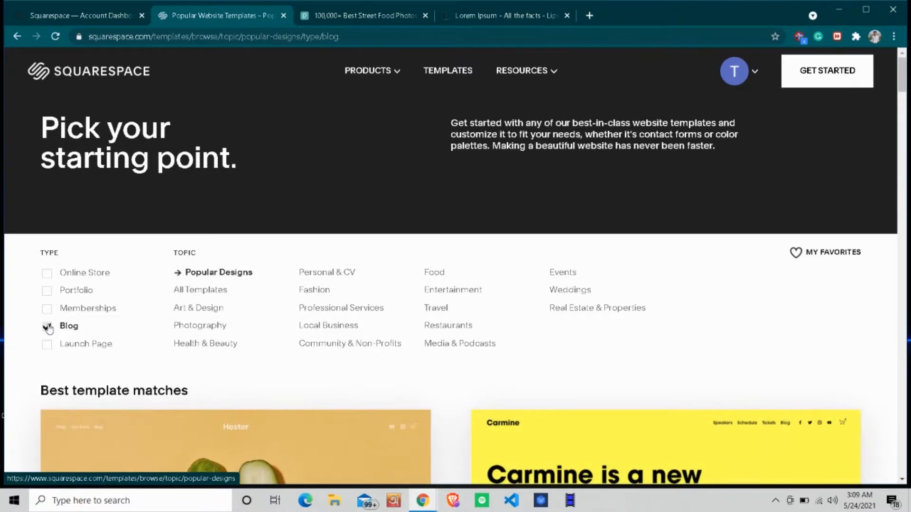
Look through the blog templates among the popular designs to compare their layouts.
scroll(428, 421, "down", 3)
scroll(456, 375, "down", 15)
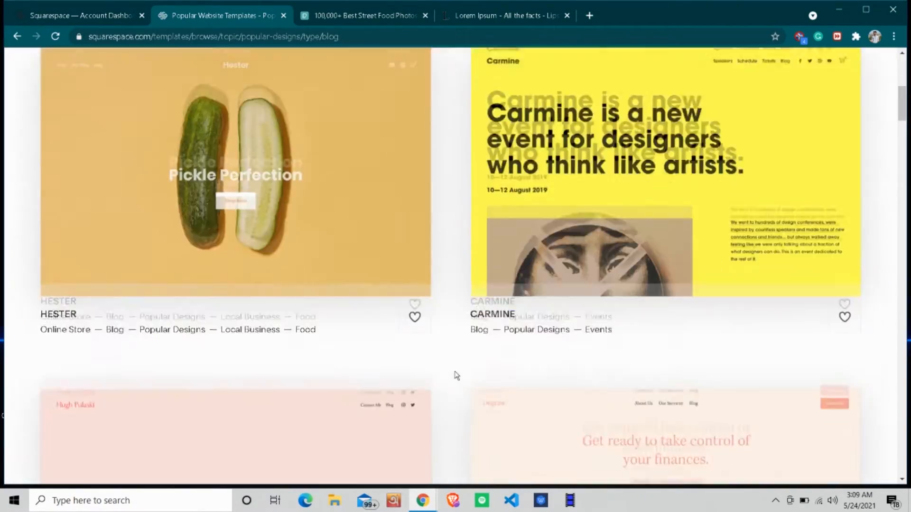
scroll(456, 375, "down", 20)
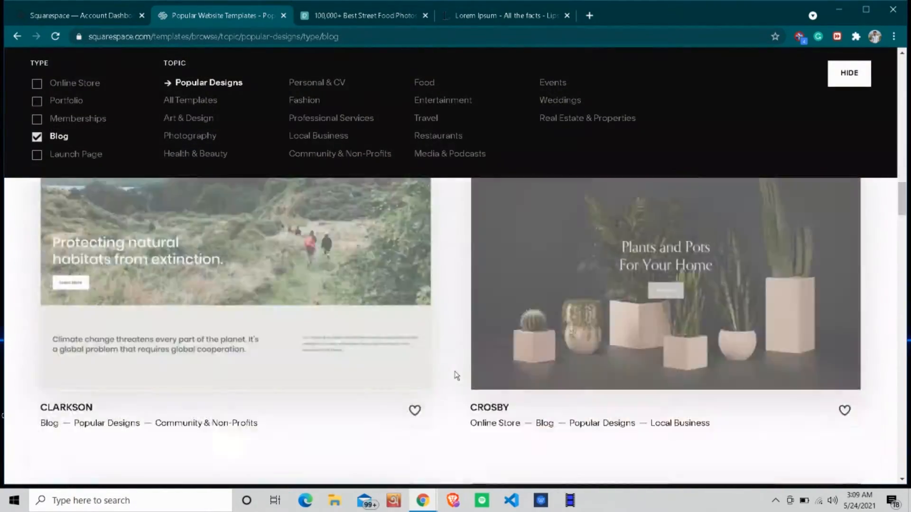
scroll(456, 375, "up", 5)
scroll(456, 376, "up", 5)
scroll(456, 376, "down", 10)
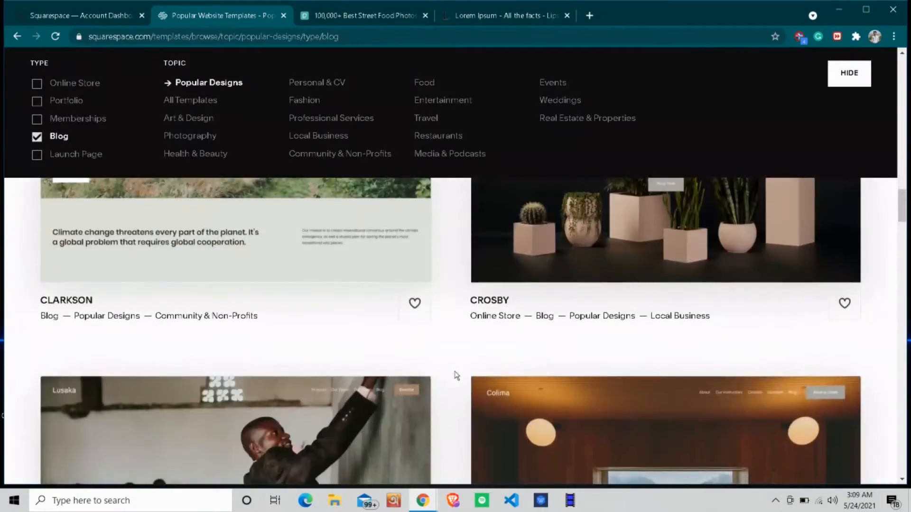
scroll(465, 286, "down", 6)
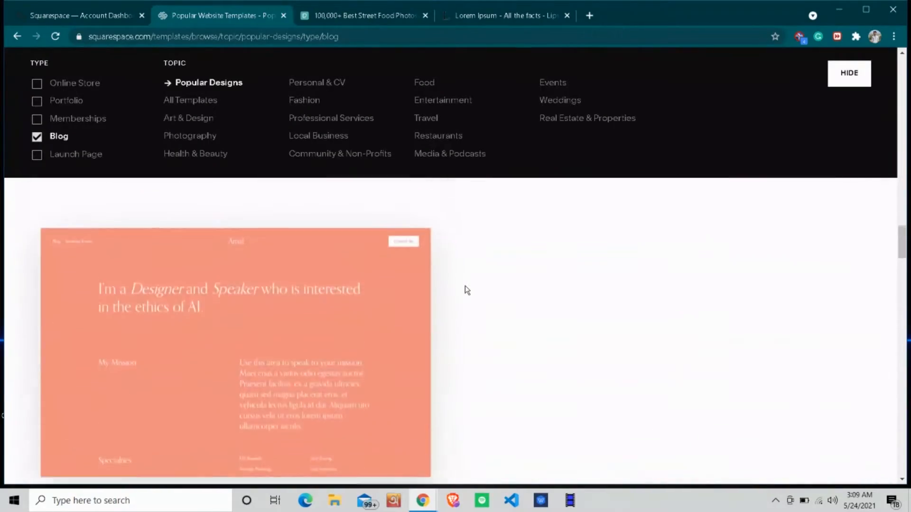
scroll(465, 285, "up", 6)
scroll(465, 285, "up", 5)
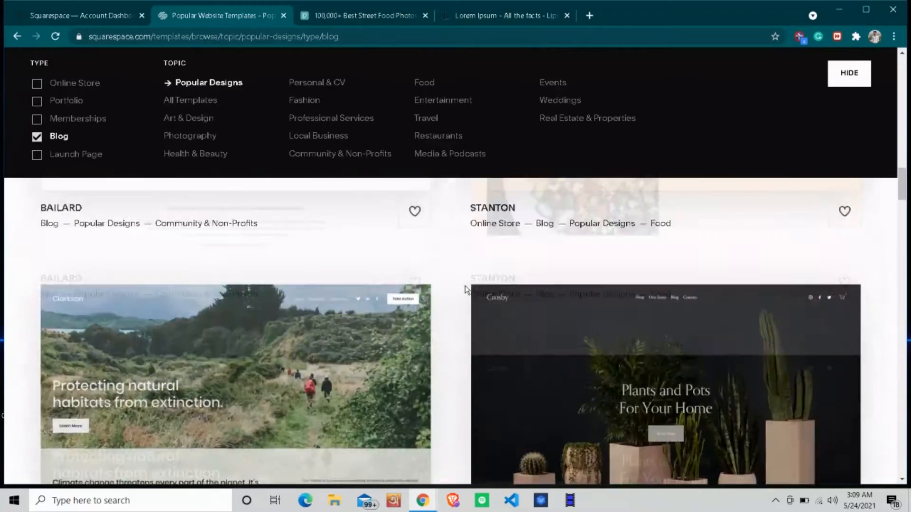
scroll(465, 285, "down", 10)
scroll(465, 285, "up", 15)
scroll(469, 288, "down", 1)
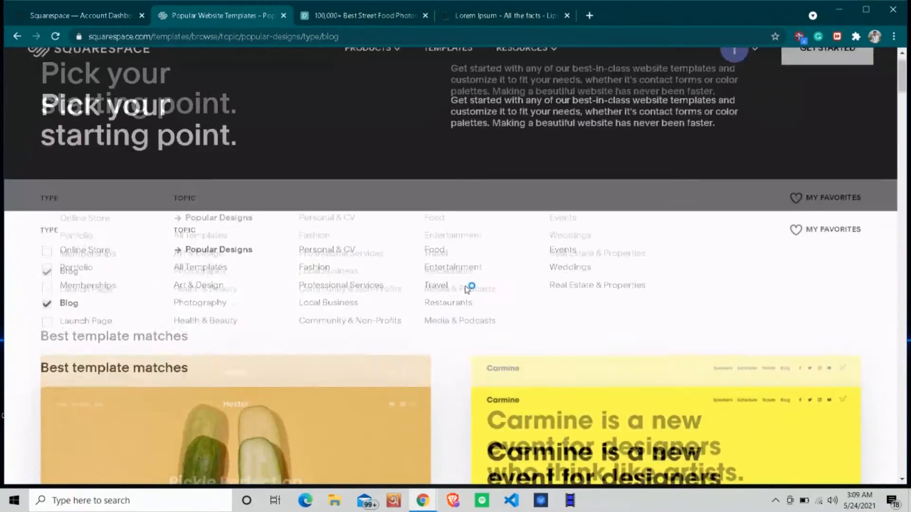
Narrow the blog templates to the Food topic and start a new site with the Brower template.
left_click(437, 216)
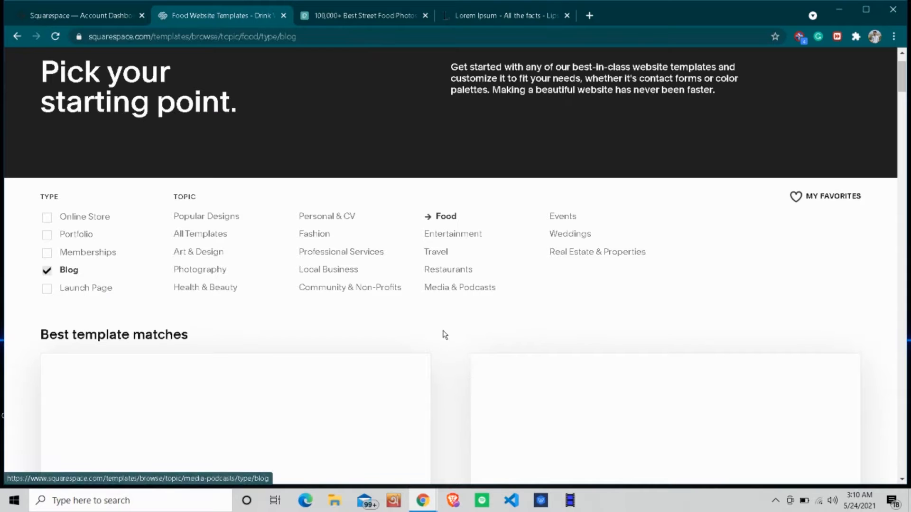
scroll(445, 334, "down", 4)
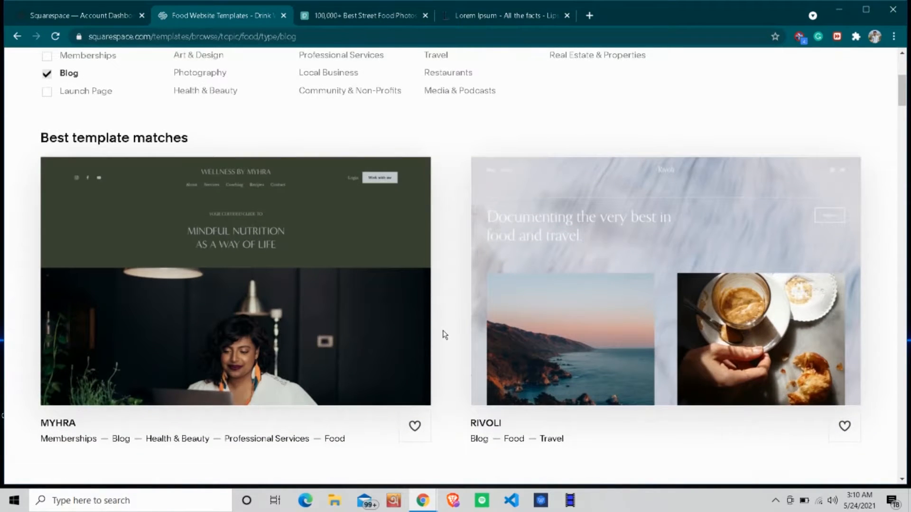
scroll(443, 332, "down", 2)
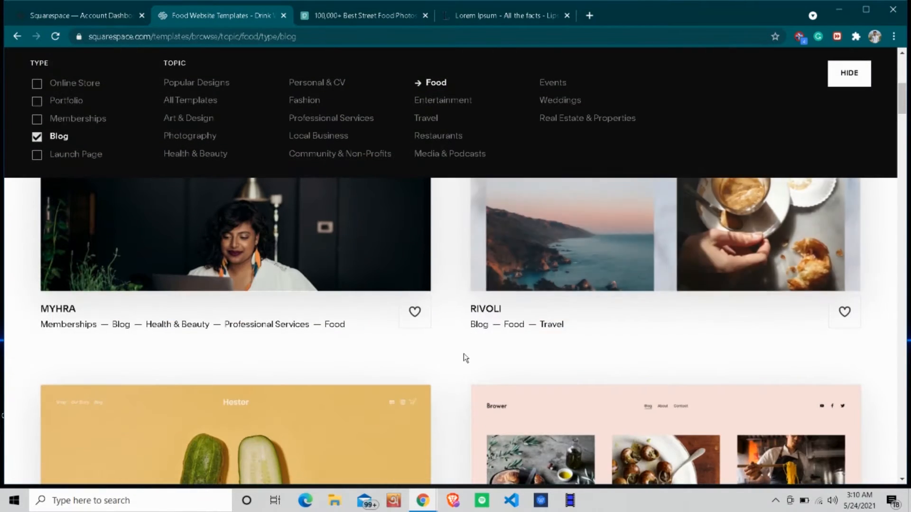
scroll(463, 354, "down", 4)
scroll(463, 353, "down", 3)
scroll(463, 353, "up", 10)
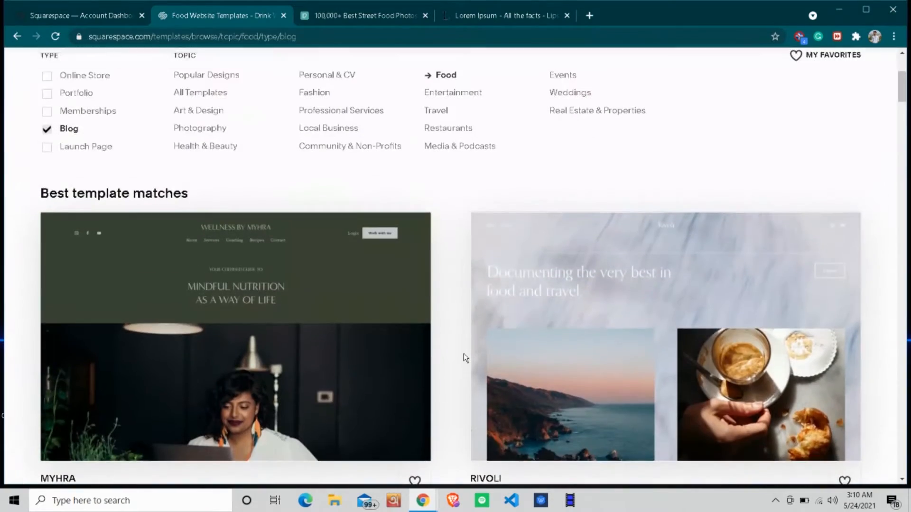
scroll(463, 354, "down", 1)
scroll(463, 360, "down", 5)
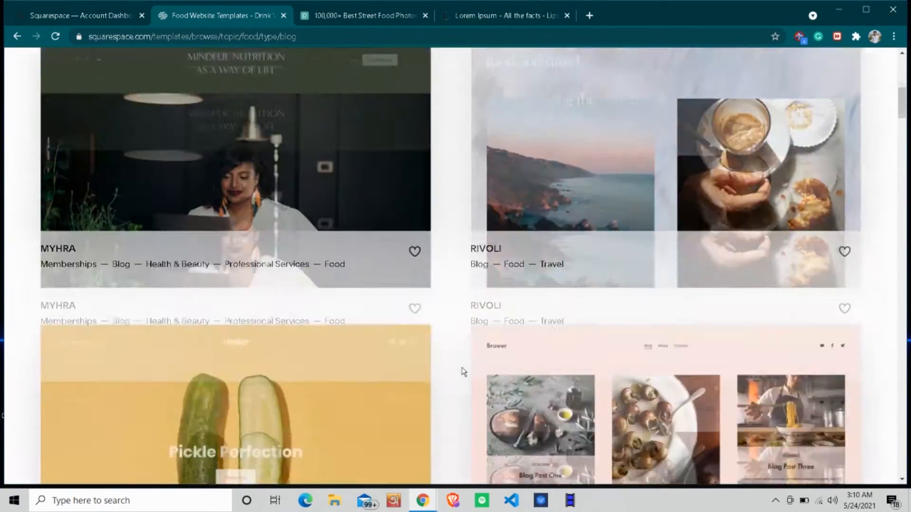
scroll(463, 372, "down", 4)
mouse_move(611, 333)
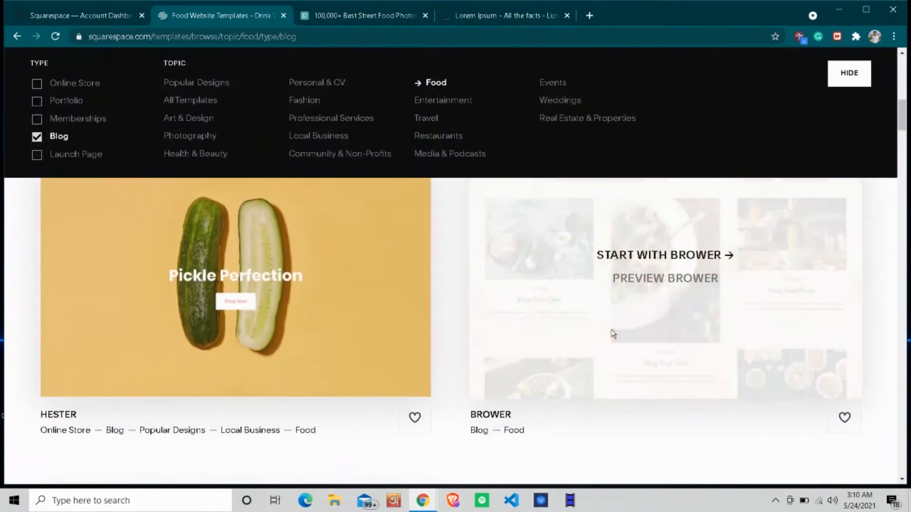
left_click(677, 259)
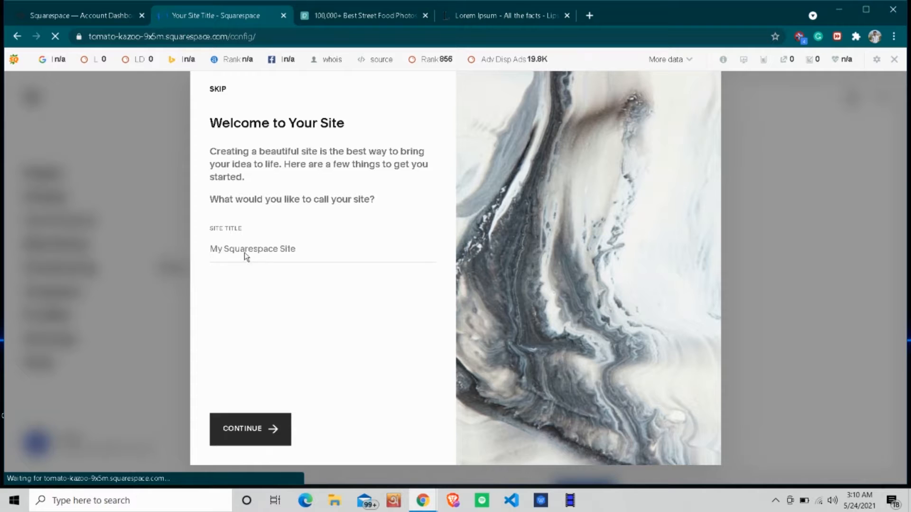
Title the new site "Food adda" and skip the rest of the introductory tour.
left_click(244, 252)
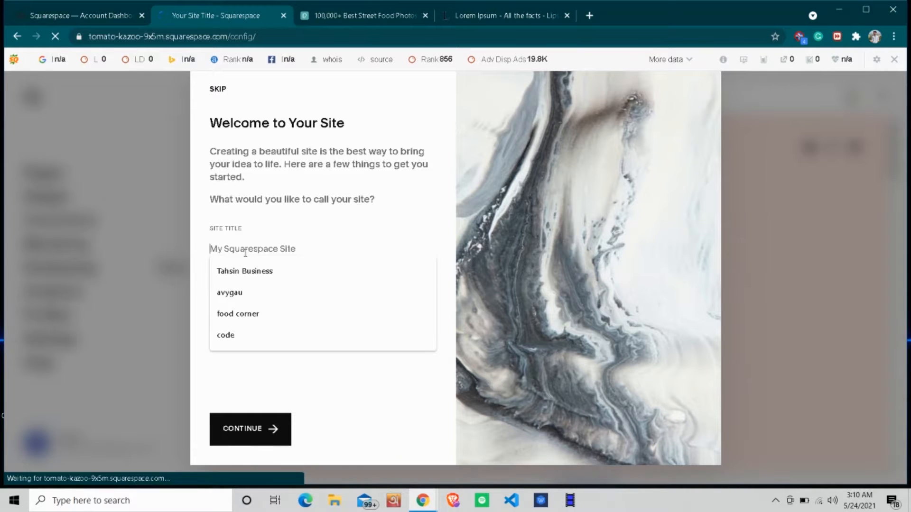
type("Food")
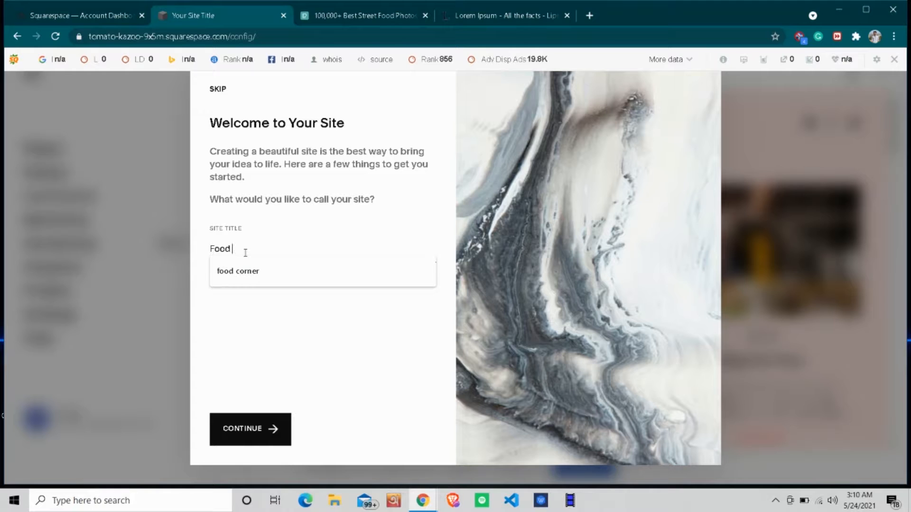
type(" adda")
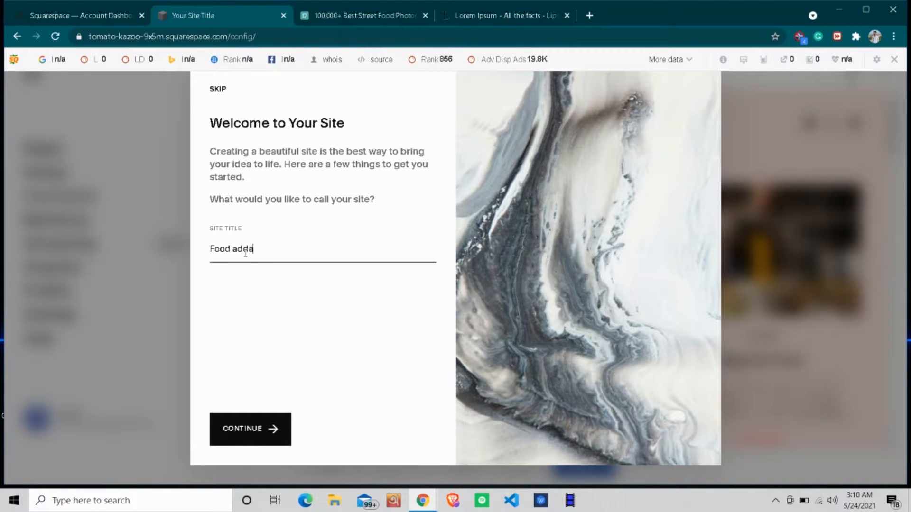
left_click(264, 441)
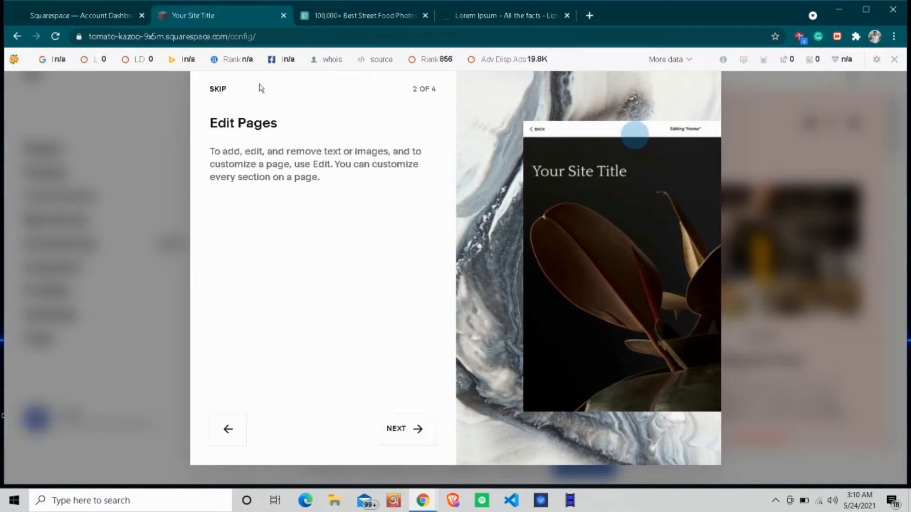
left_click(218, 91)
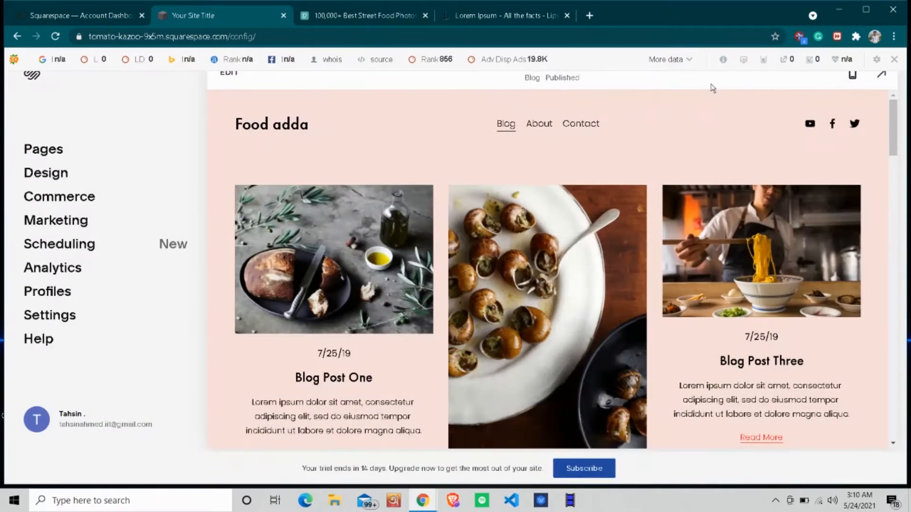
Disable the SEO bar for this domain and close the Assistant checklist covering the site preview.
left_click(894, 58)
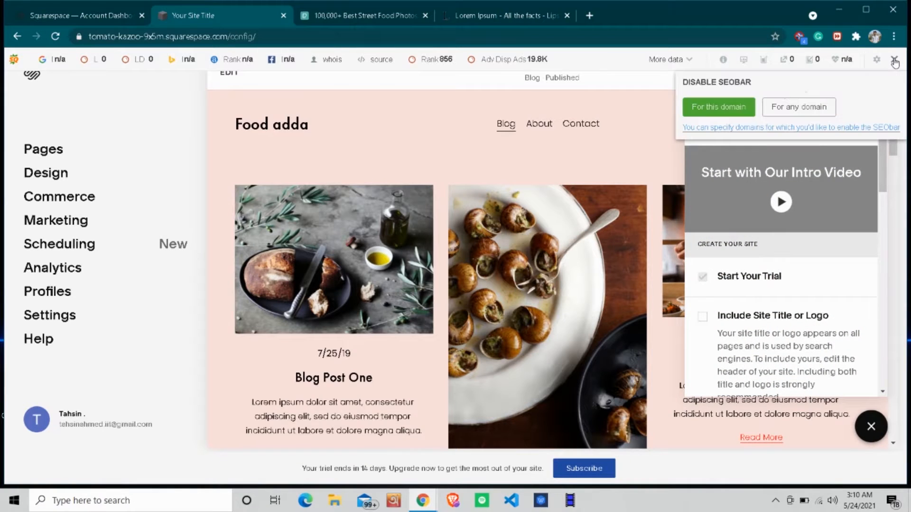
left_click(740, 110)
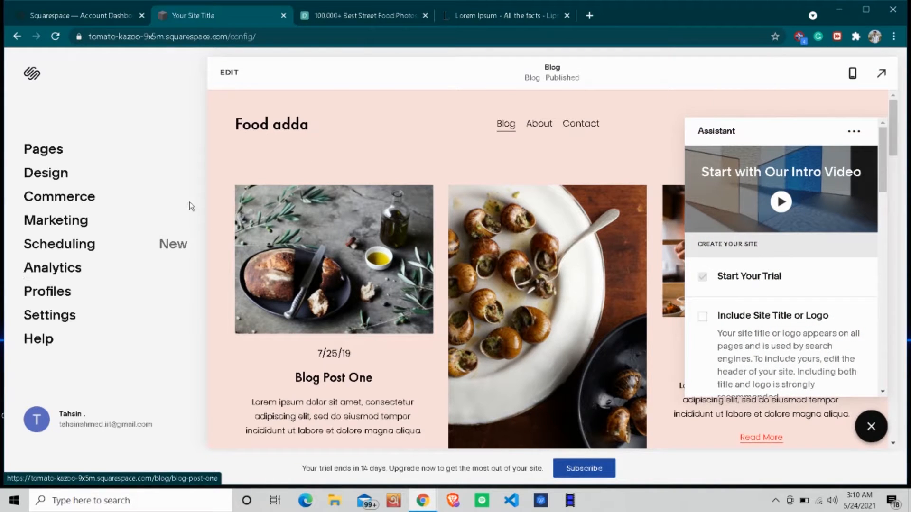
scroll(403, 279, "down", 2)
scroll(403, 279, "up", 2)
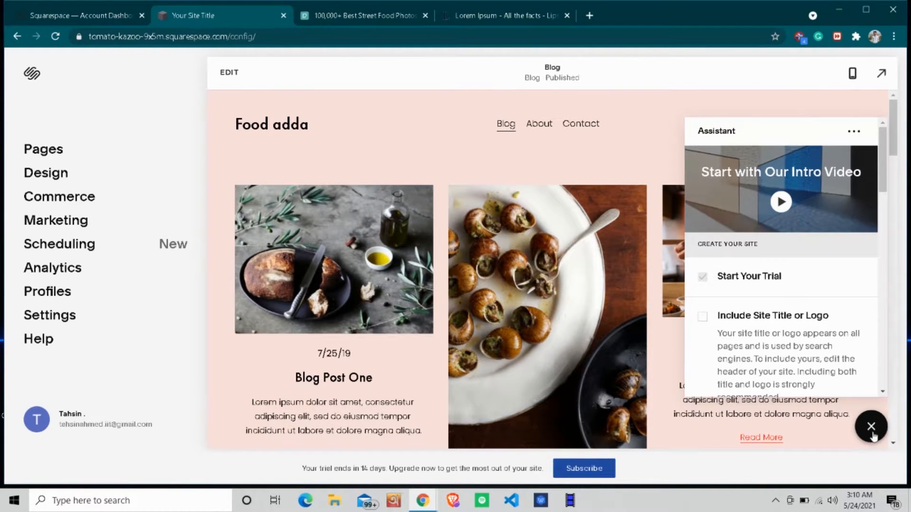
left_click(872, 435)
Look over the demo posts and the newsletter section on the site's Blog page.
scroll(558, 345, "down", 3)
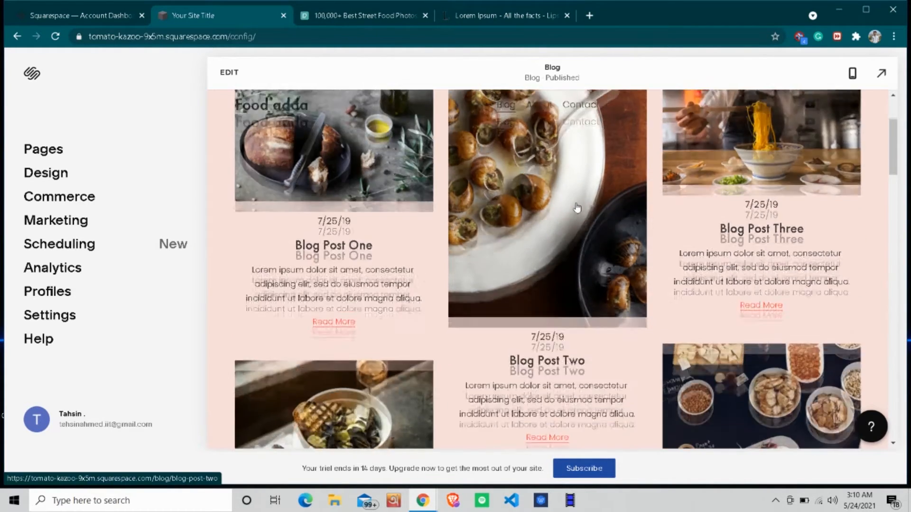
scroll(538, 255, "down", 10)
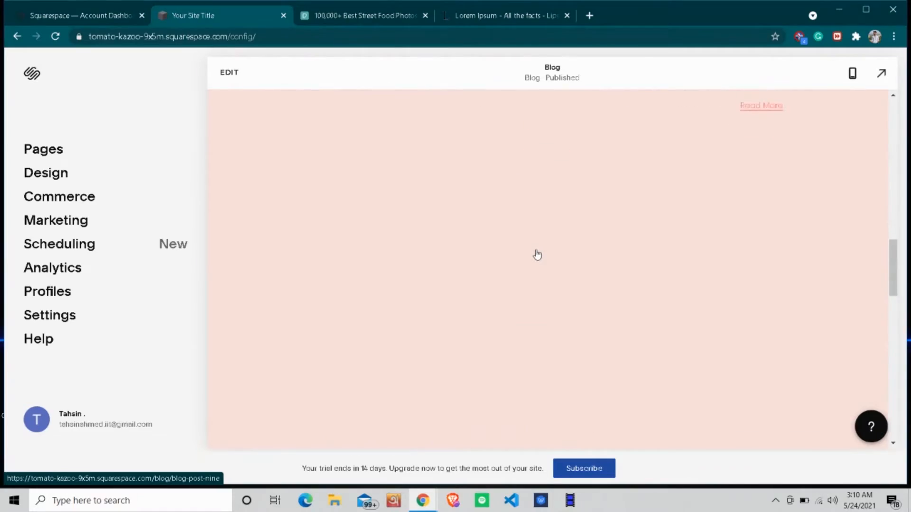
scroll(537, 254, "up", 12)
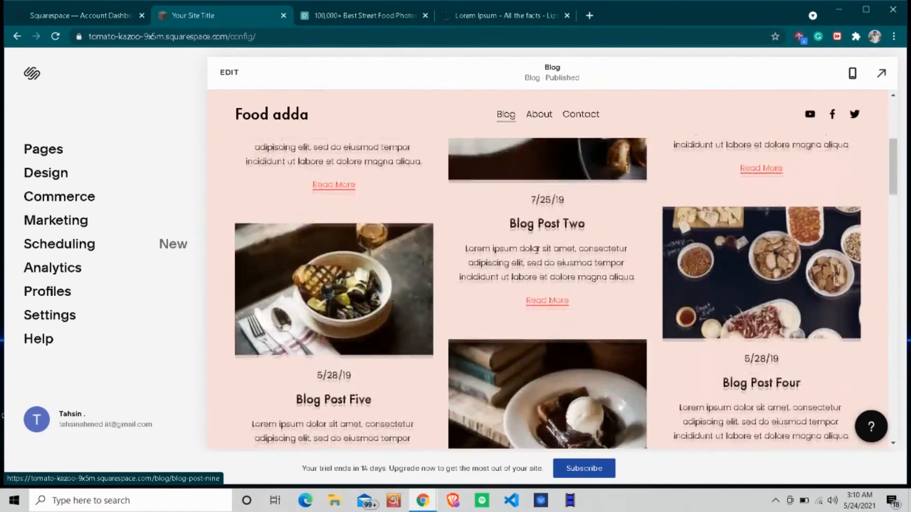
scroll(537, 255, "down", 10)
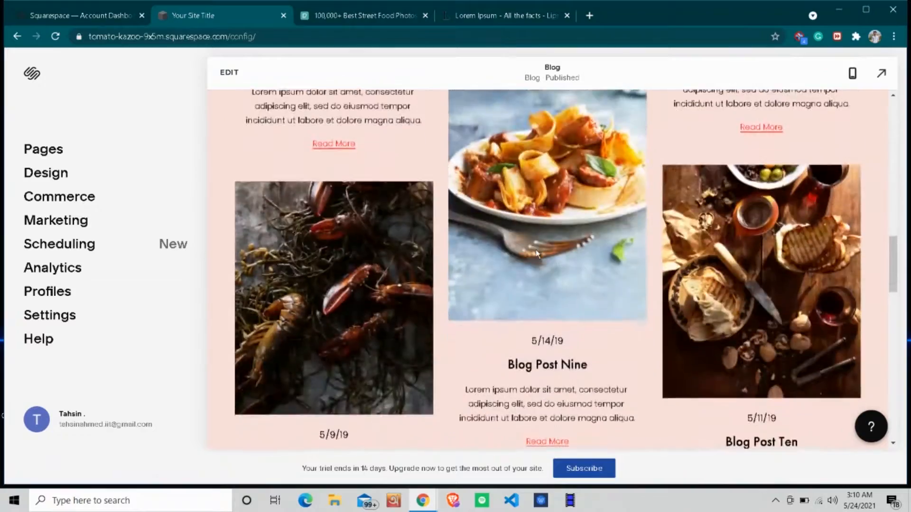
scroll(537, 255, "down", 5)
scroll(537, 252, "up", 10)
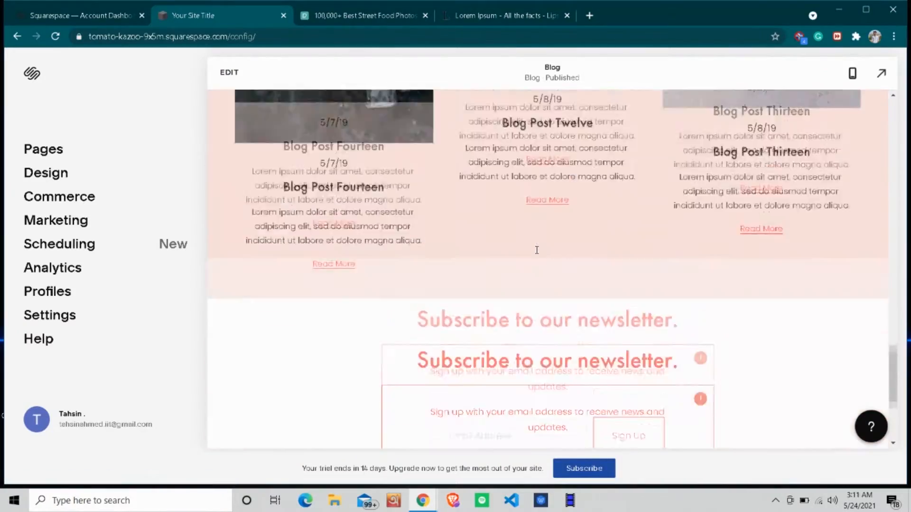
scroll(537, 250, "up", 5)
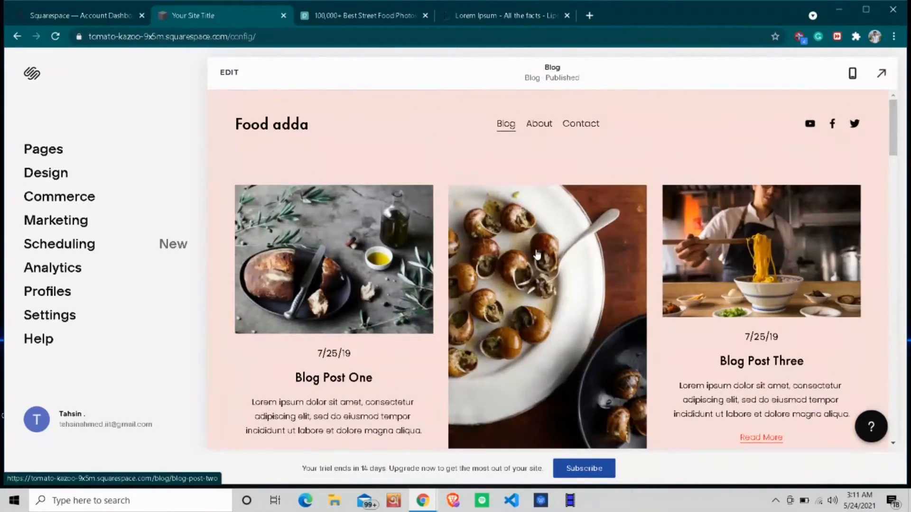
Check the page types that can be added to the main navigation and open the Blog page's list of posts.
left_click(44, 149)
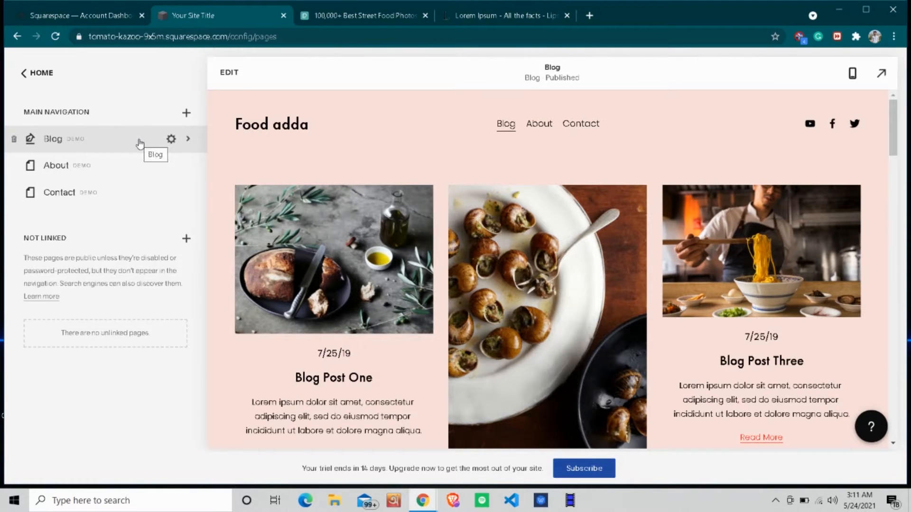
left_click(187, 114)
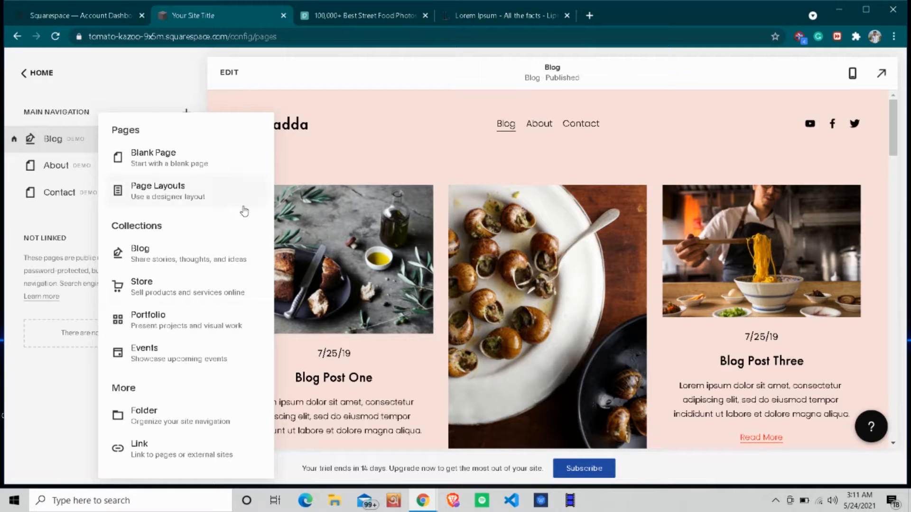
left_click(42, 406)
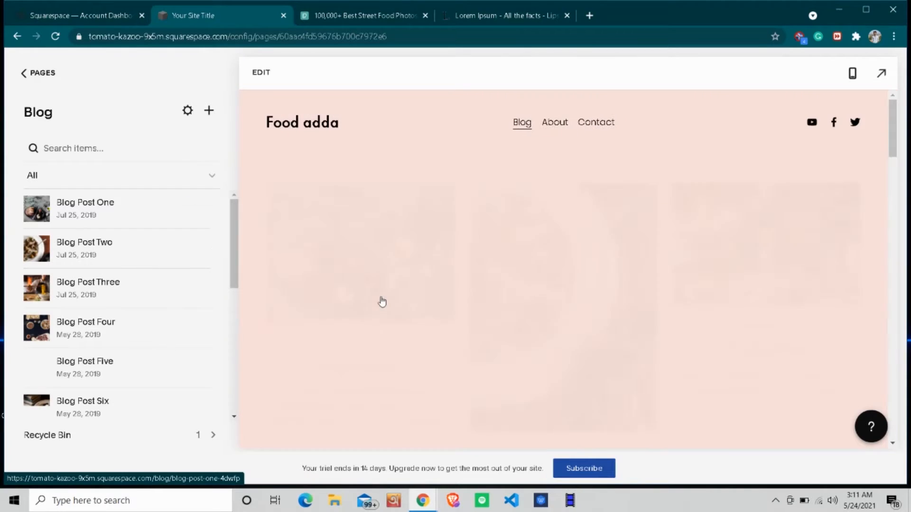
Check the options available for Blog Post One, open the post and look through its content.
scroll(674, 343, "down", 10)
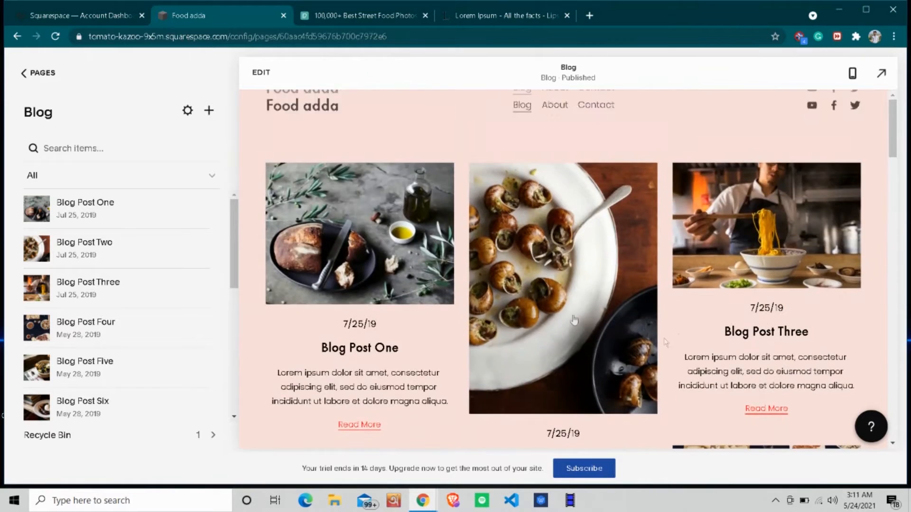
mouse_move(96, 217)
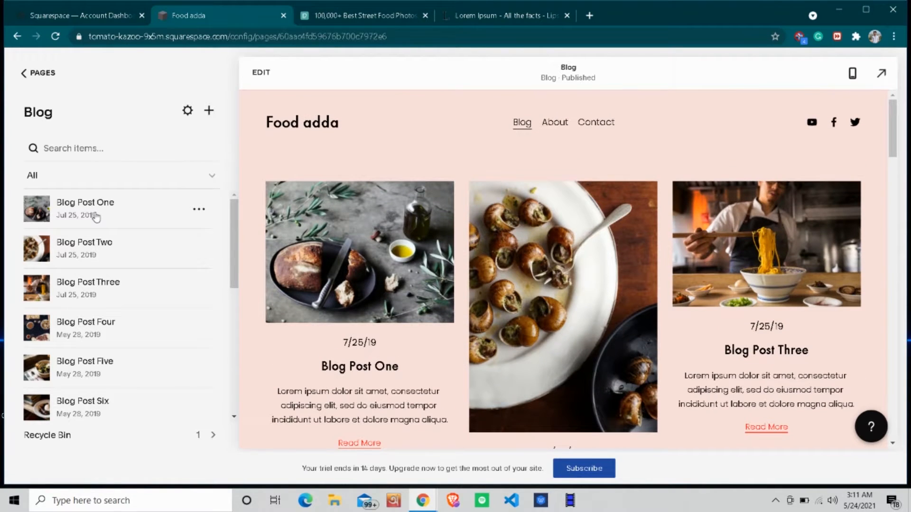
left_click(198, 210)
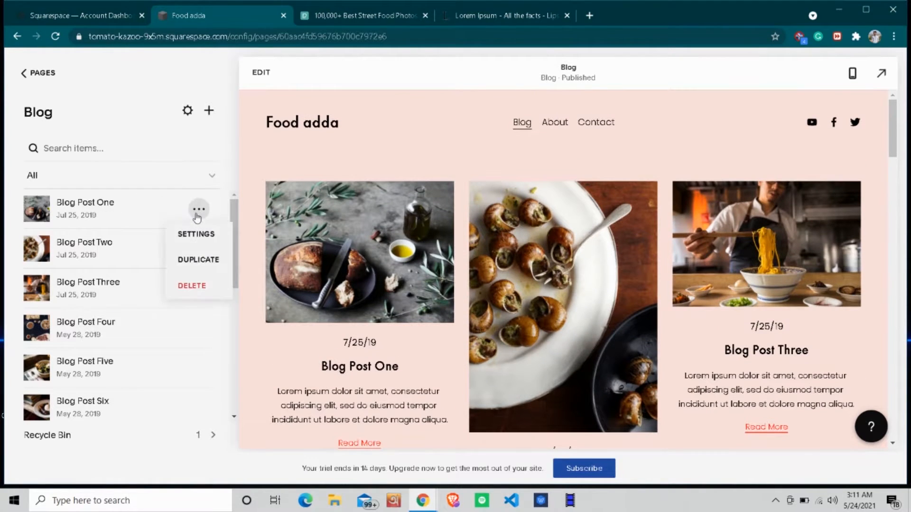
left_click(112, 213)
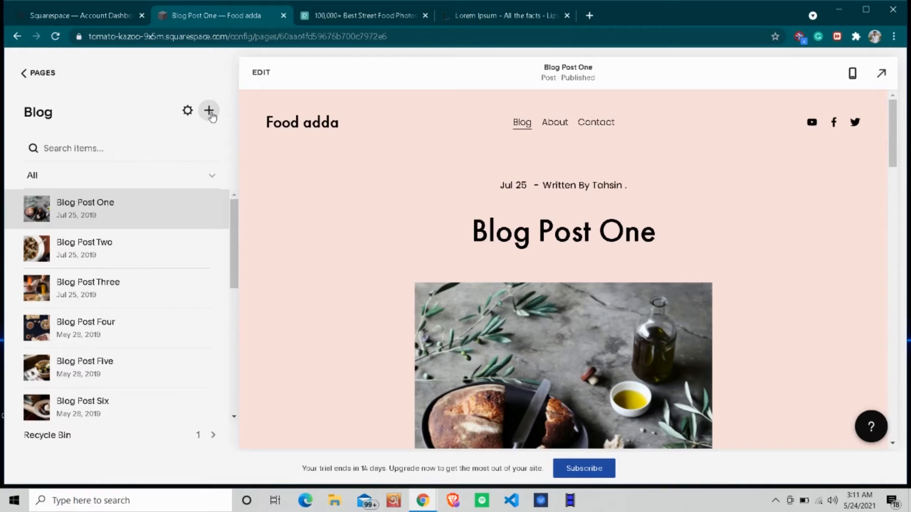
scroll(433, 209, "down", 15)
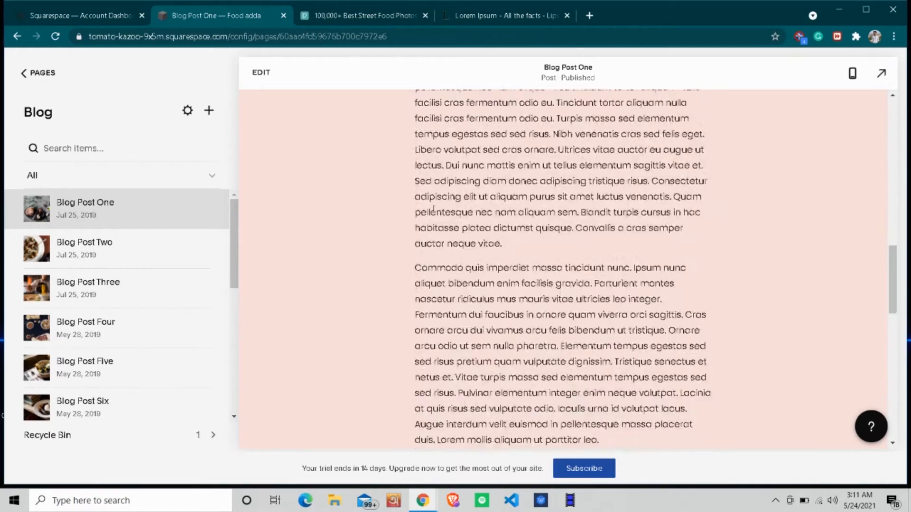
scroll(432, 211, "up", 15)
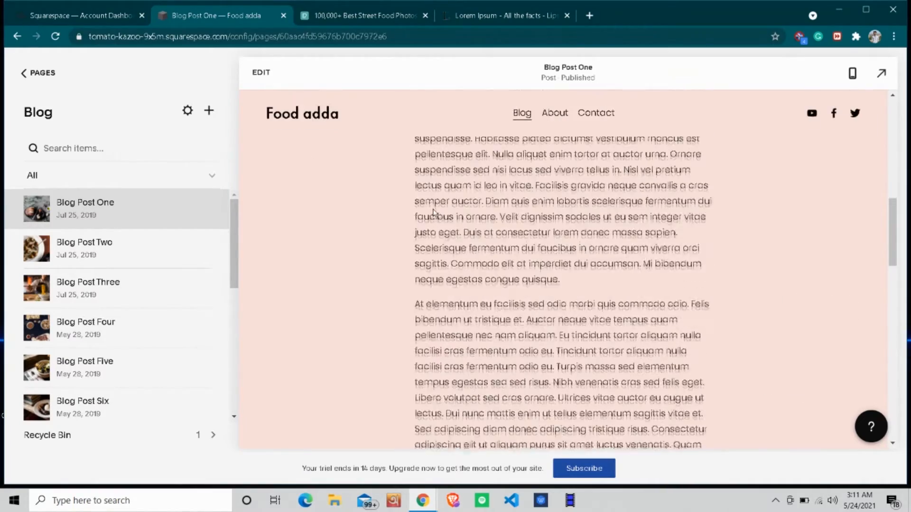
scroll(433, 210, "up", 3)
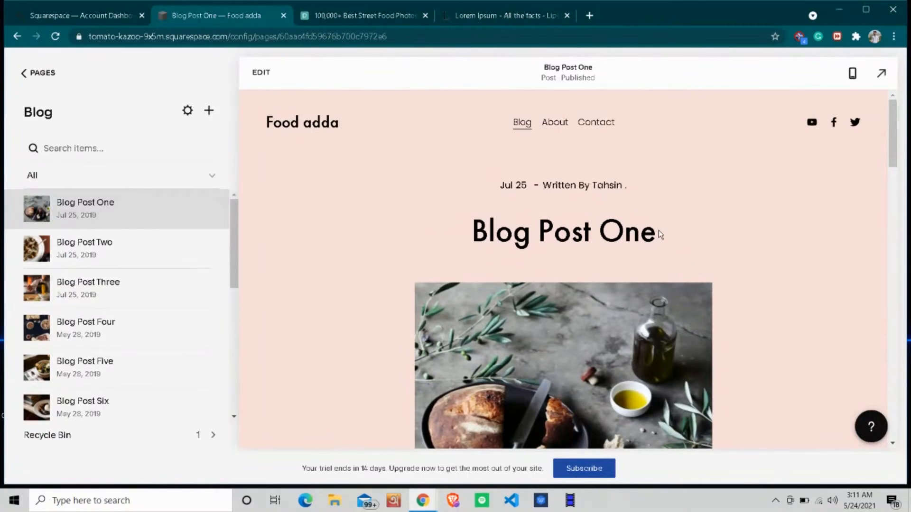
Start editing Blog Post One and change its title to "Our First Food Blog".
left_click(269, 73)
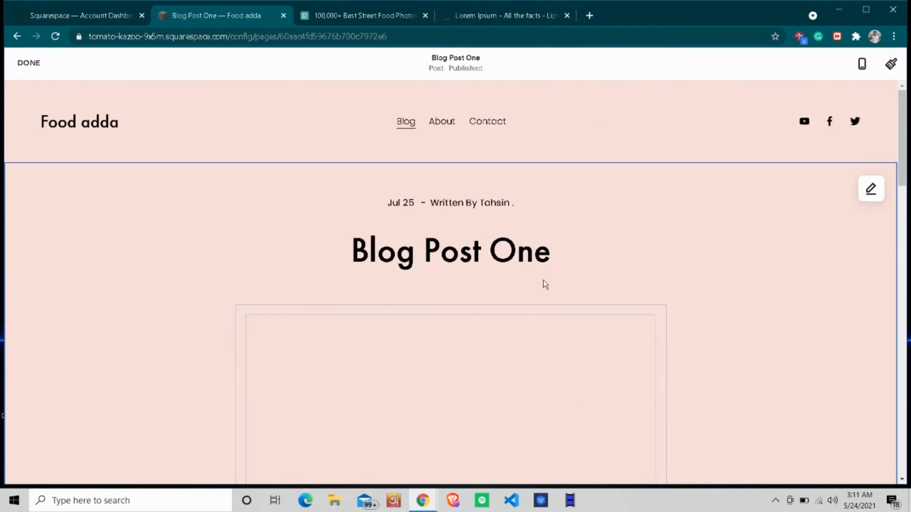
left_click(551, 252)
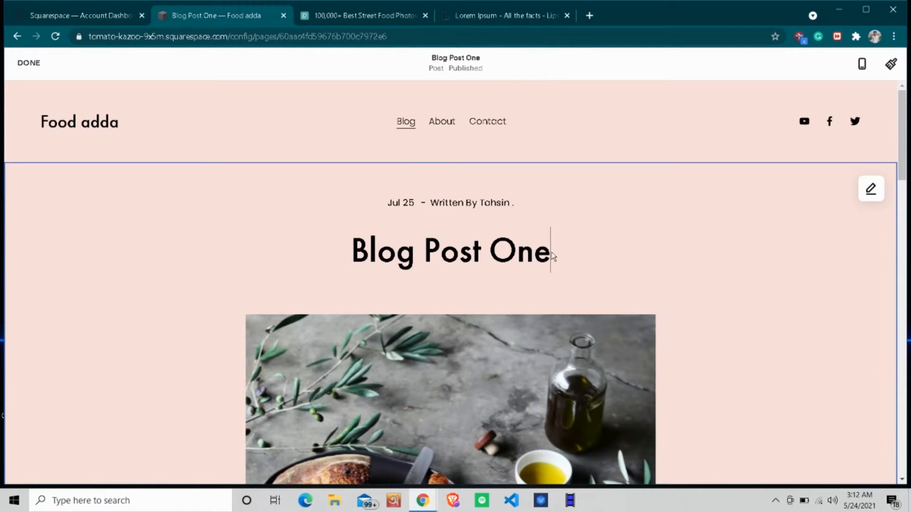
key("BackSpace")
key("BackSpace")
key("BackSpace")
key("BackSpace")
key("BackSpace")
key("BackSpace")
key("BackSpace")
key("BackSpace")
key("BackSpace")
key("BackSpace")
key("BackSpace")
key("BackSpace")
key("BackSpace")
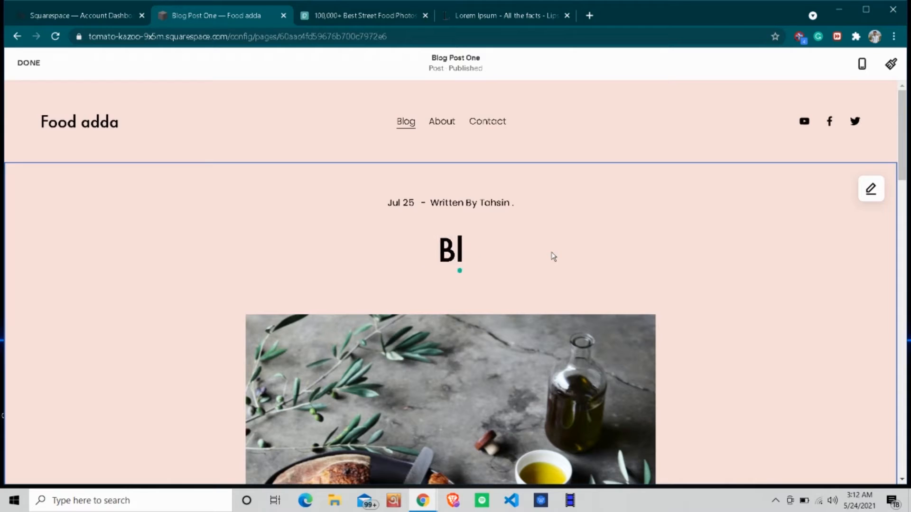
type("Our First Food")
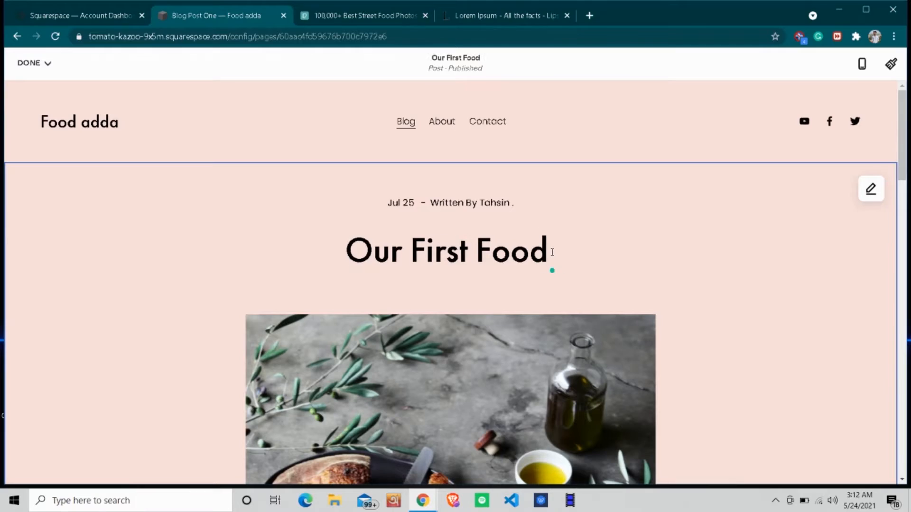
type(" Blog")
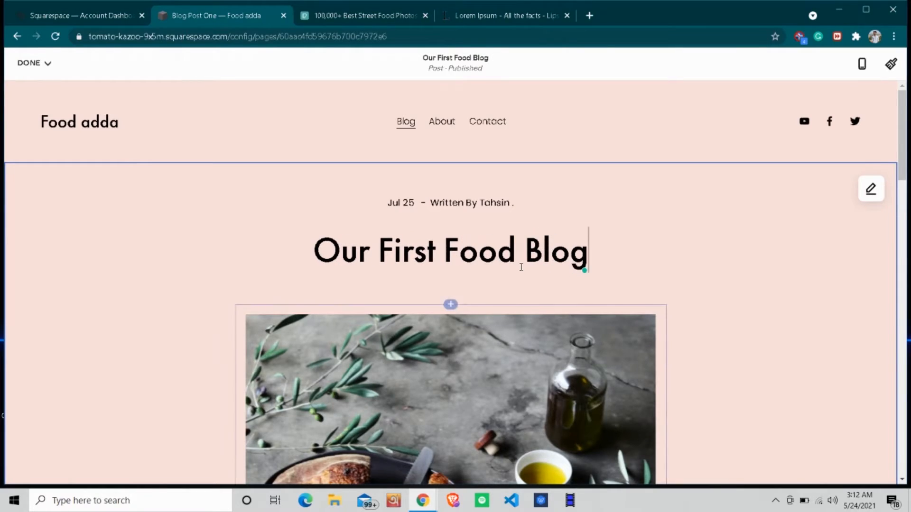
Look through the post's body text down to the author section and footer.
scroll(431, 300, "down", 9)
scroll(431, 300, "down", 15)
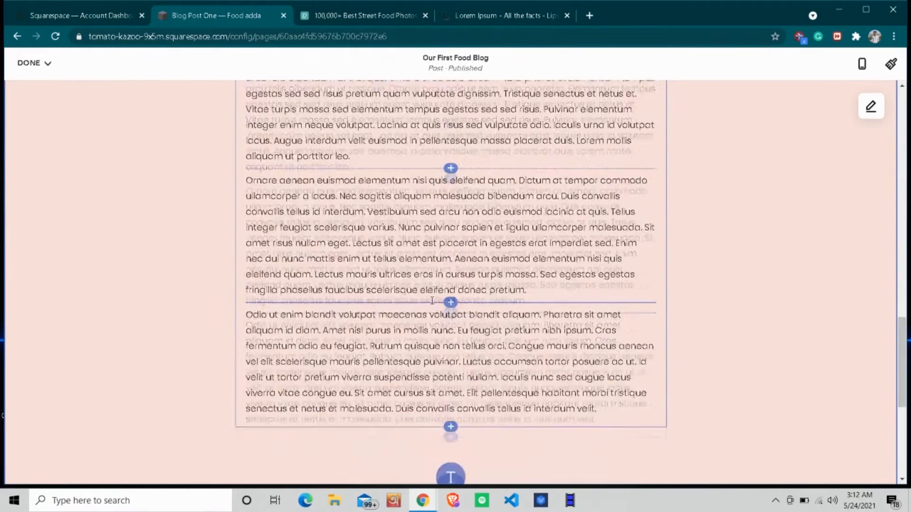
scroll(449, 304, "up", 5)
scroll(488, 244, "up", 20)
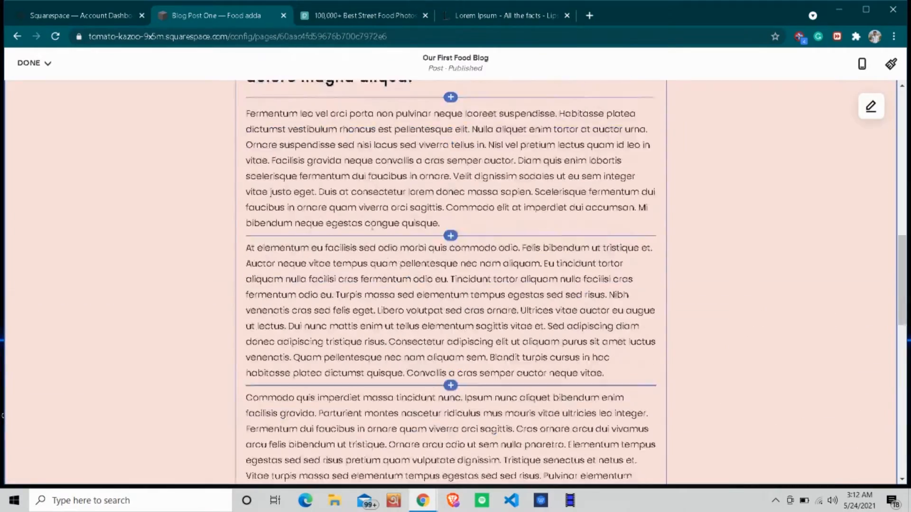
scroll(372, 227, "down", 17)
left_click(373, 224)
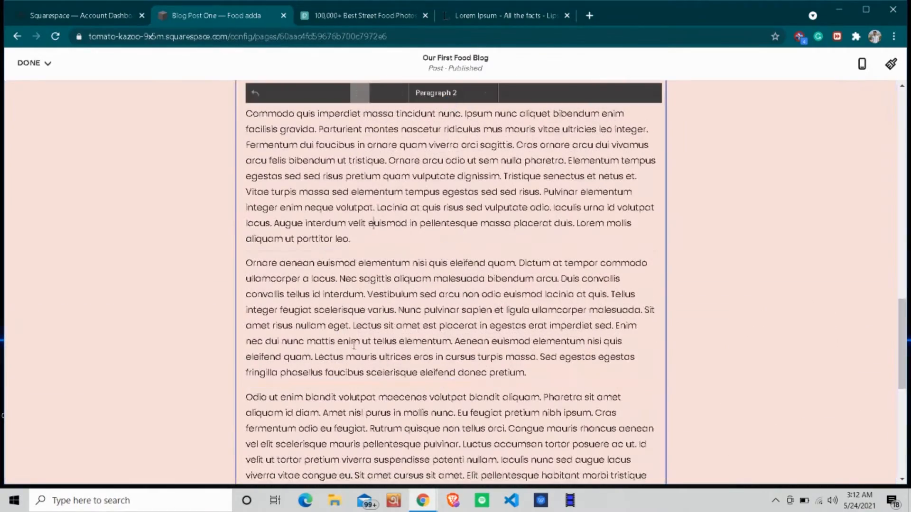
scroll(355, 345, "down", 7)
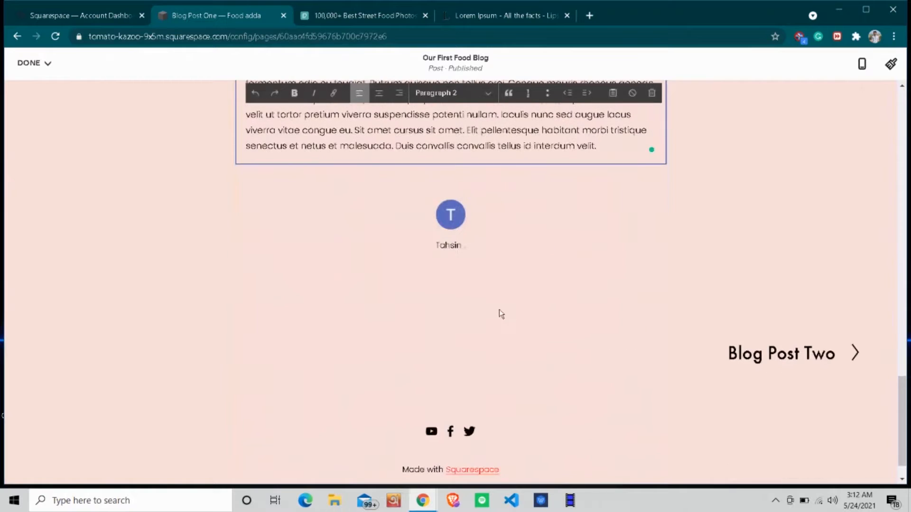
left_click(703, 209)
scroll(703, 209, "up", 4)
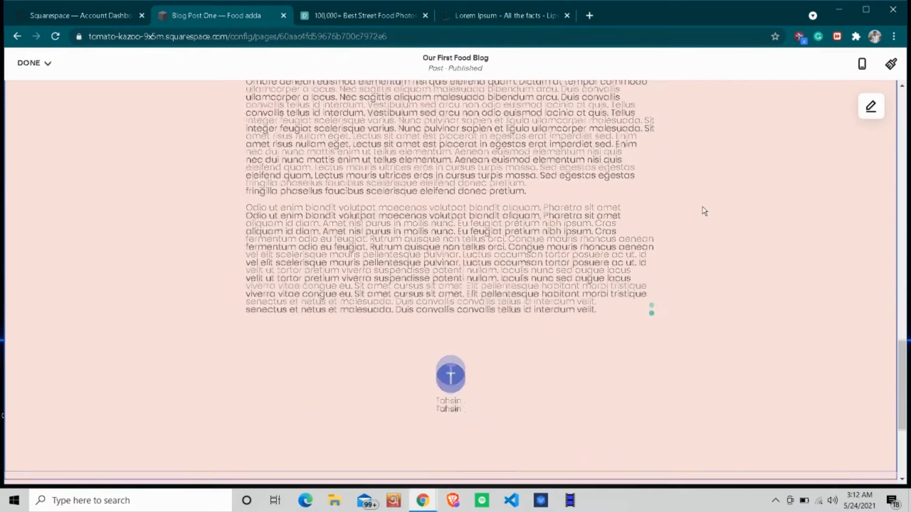
Browse the available block types and add a Button block below the post's last paragraph.
left_click(451, 329)
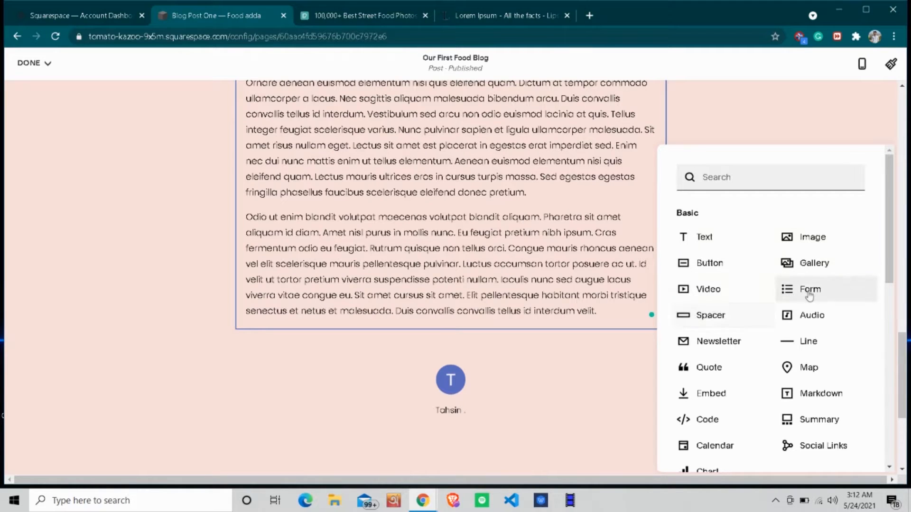
scroll(697, 368, "down", 3)
scroll(692, 370, "down", 4)
scroll(692, 369, "up", 8)
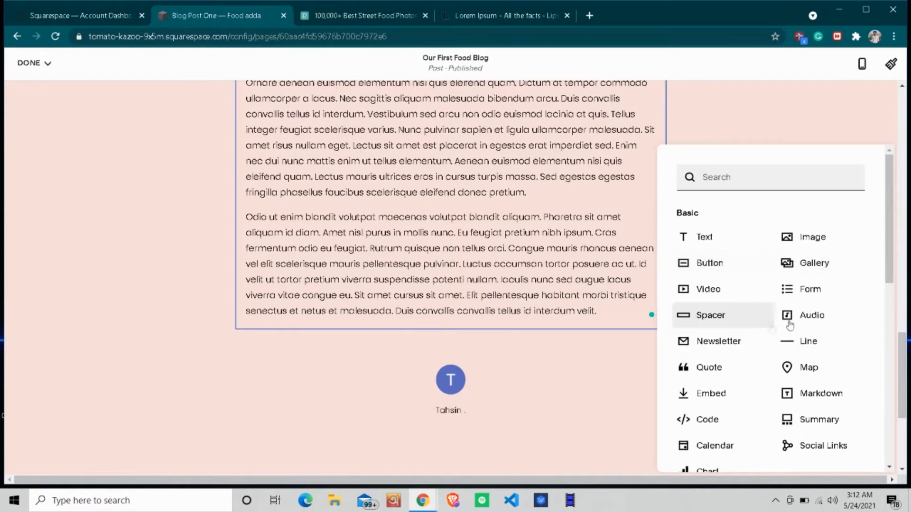
left_click(713, 270)
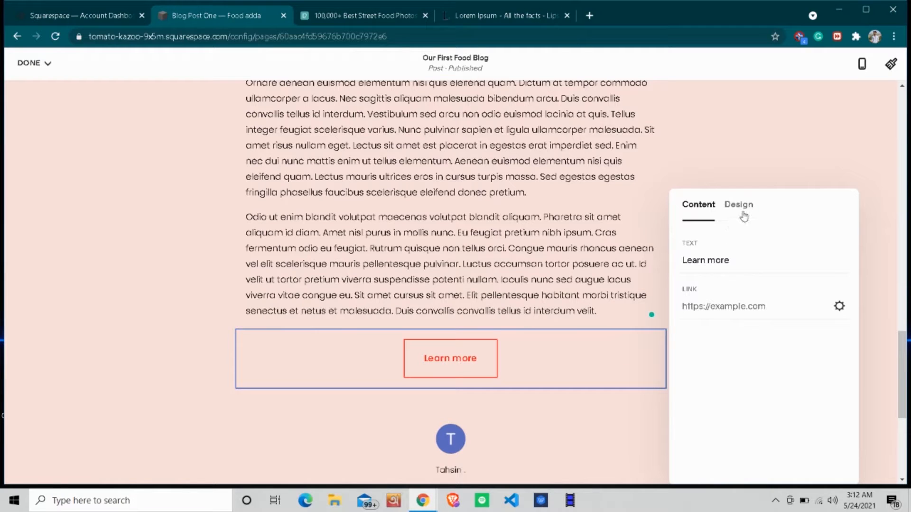
Try the small size on the "Learn more" button, set it to medium (M) and close the block's settings.
left_click(744, 217)
left_click(722, 265)
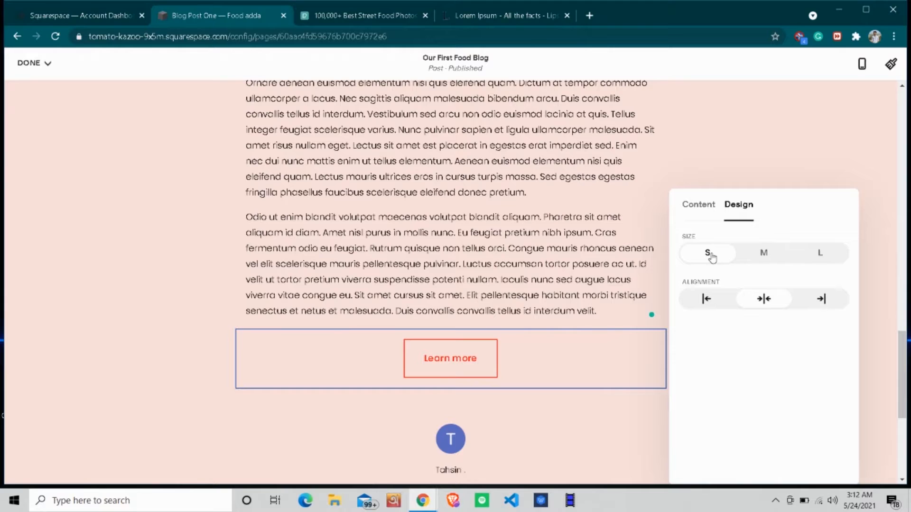
left_click(762, 256)
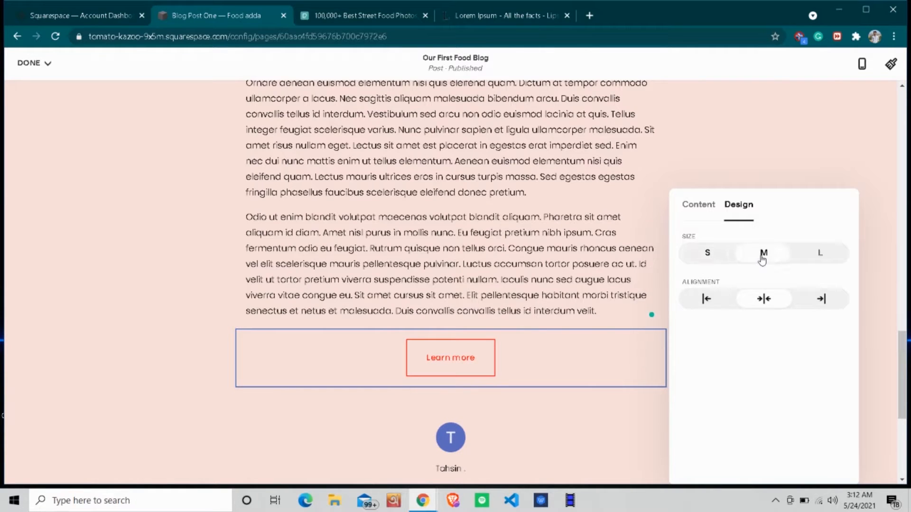
left_click(698, 207)
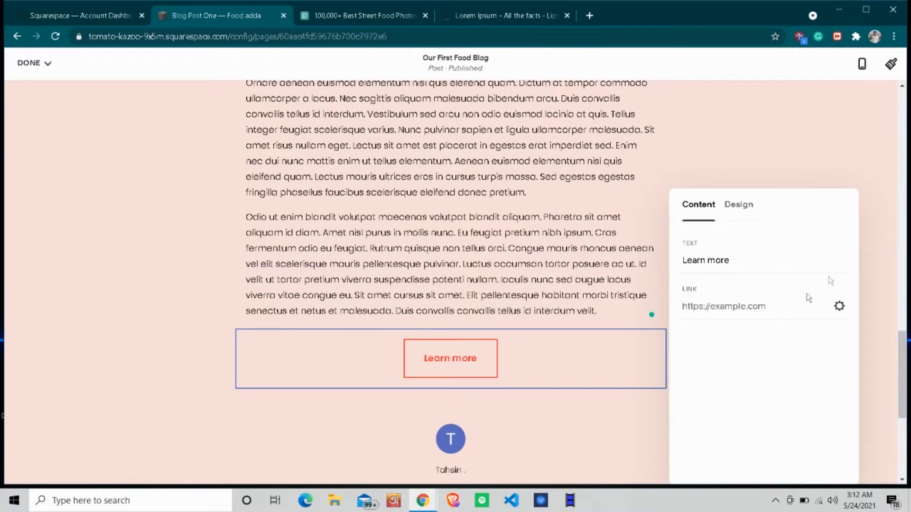
left_click(527, 337)
Insert a Spacer block between the last paragraph and the "Learn more" button.
scroll(527, 337, "up", 6)
scroll(530, 343, "down", 10)
scroll(530, 343, "up", 5)
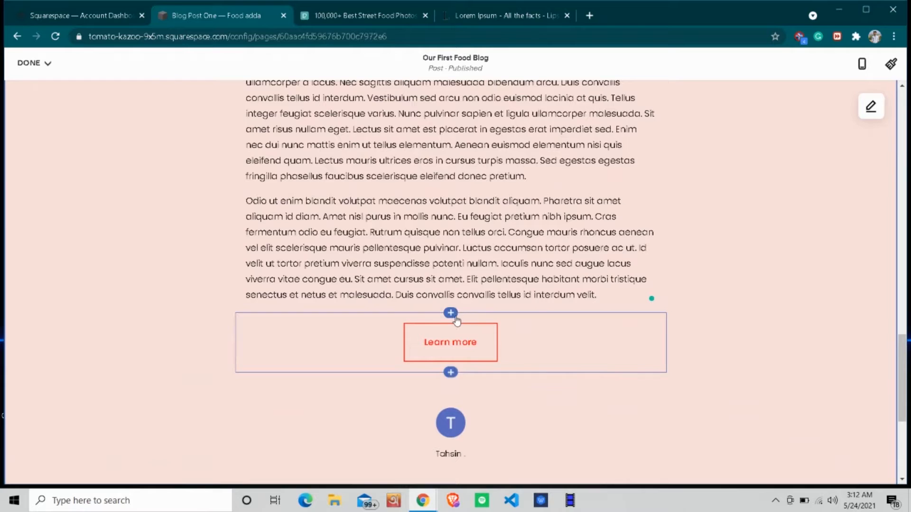
left_click(454, 313)
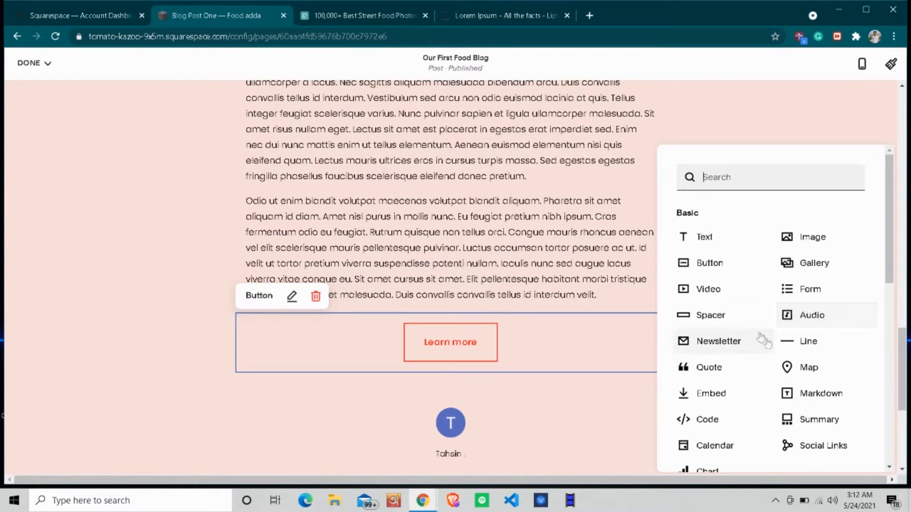
left_click(724, 326)
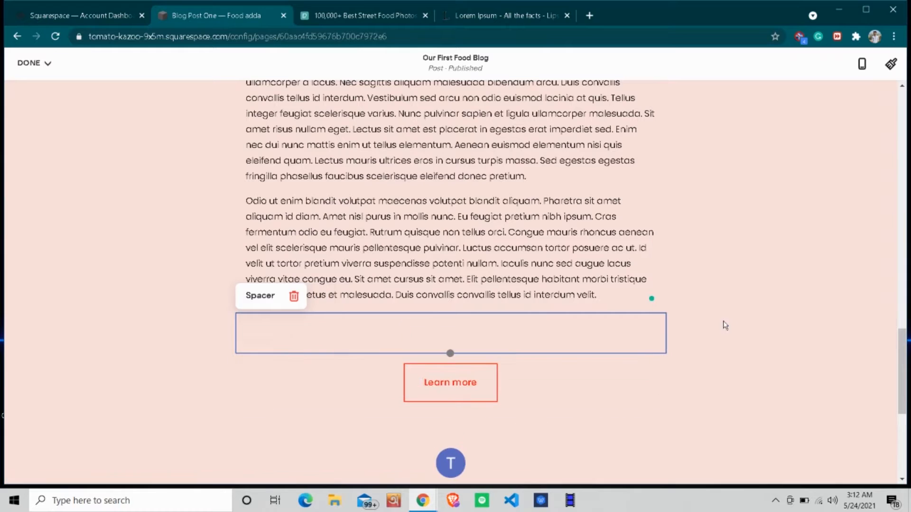
Browse the block types and add a Newsletter block with its default settings below the "Learn more" button.
scroll(503, 294, "down", 3)
left_click(603, 290)
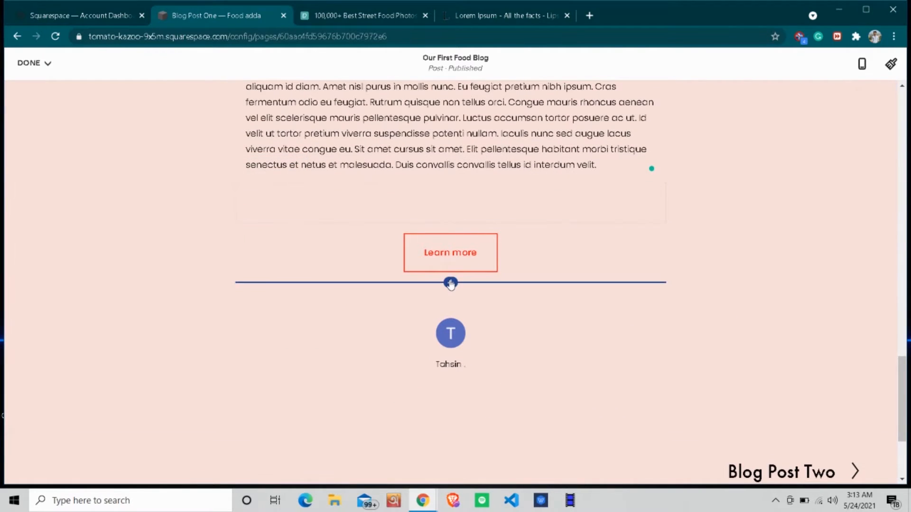
left_click(450, 283)
scroll(768, 309, "down", 1)
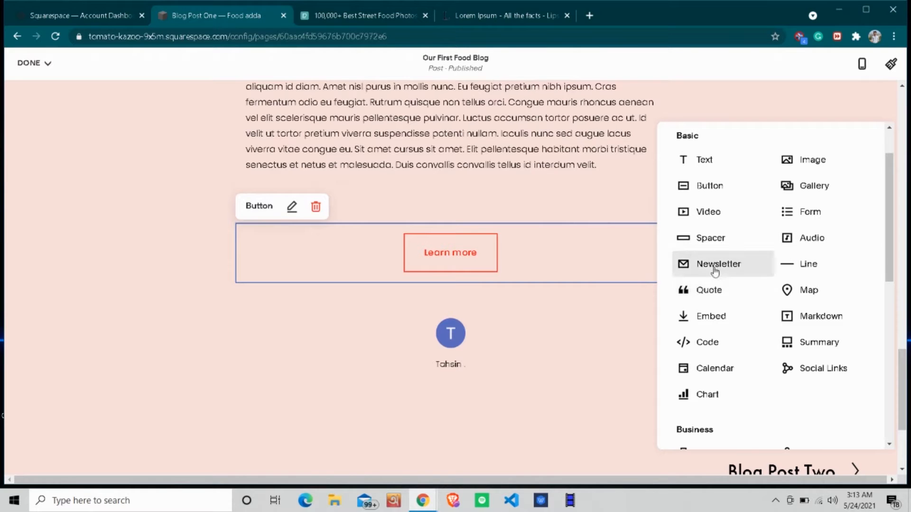
scroll(722, 319, "down", 2)
scroll(723, 319, "down", 7)
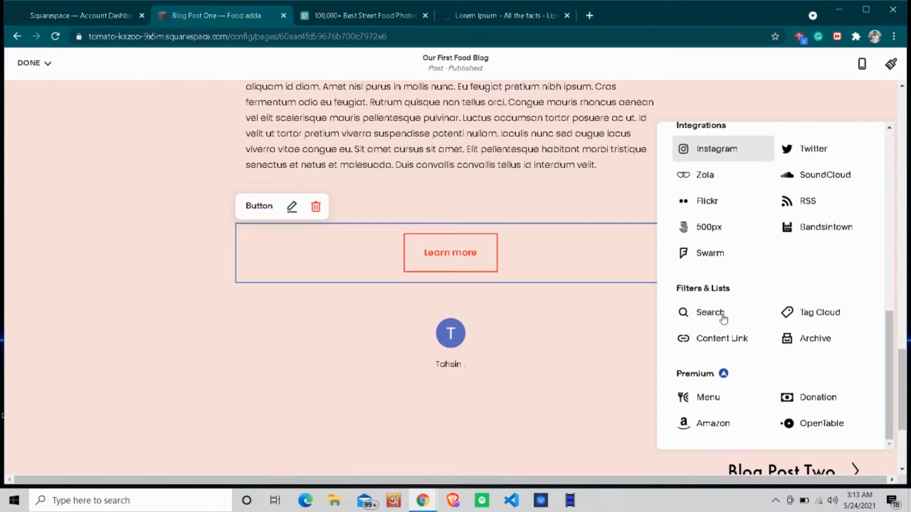
scroll(723, 318, "up", 7)
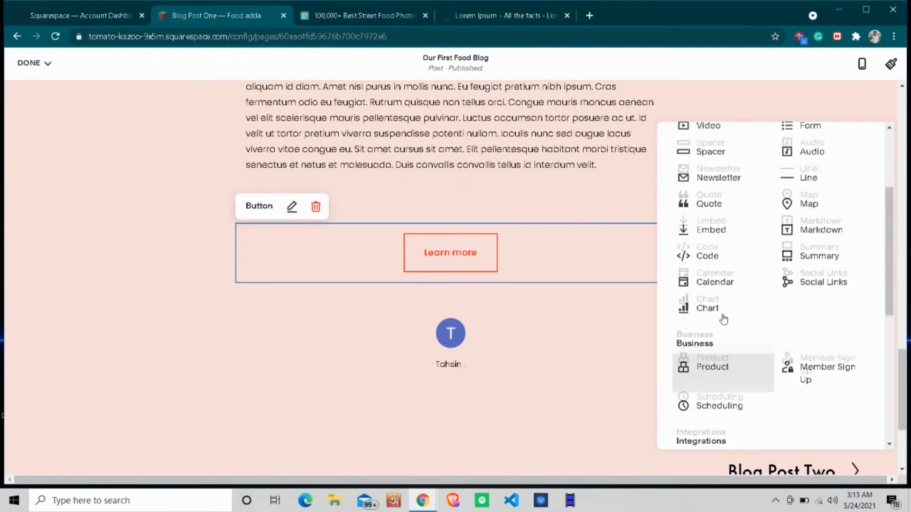
scroll(722, 319, "up", 1)
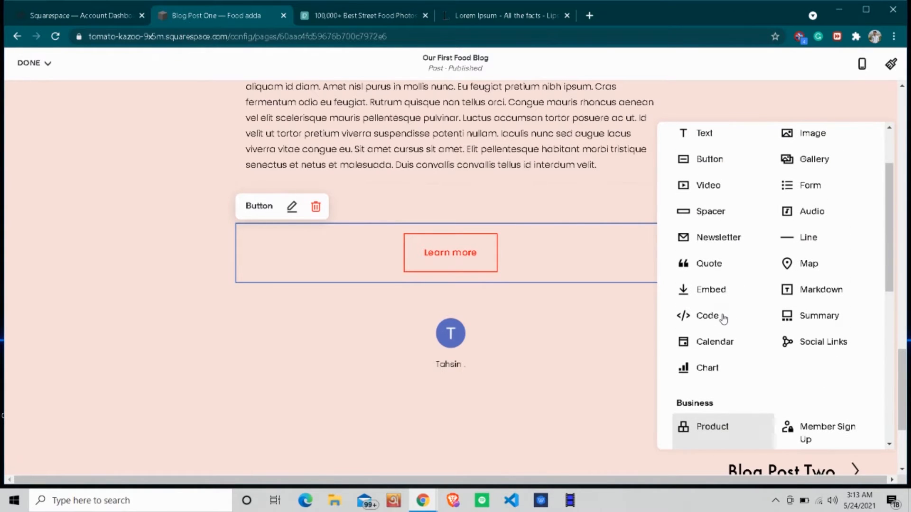
left_click(744, 239)
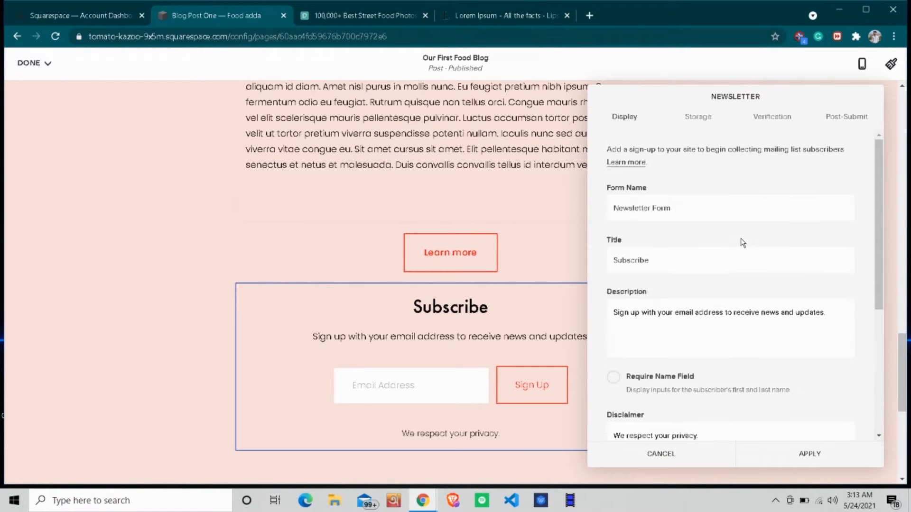
left_click(370, 201)
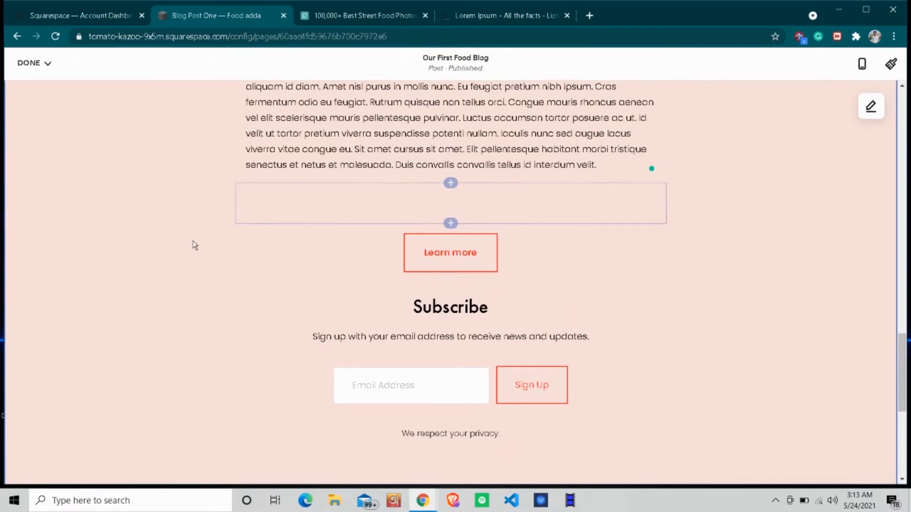
Browse the block types and add a Social Links block between the post's last paragraph and the spacer.
scroll(193, 243, "down", 4)
left_click_drag(479, 300, 459, 256)
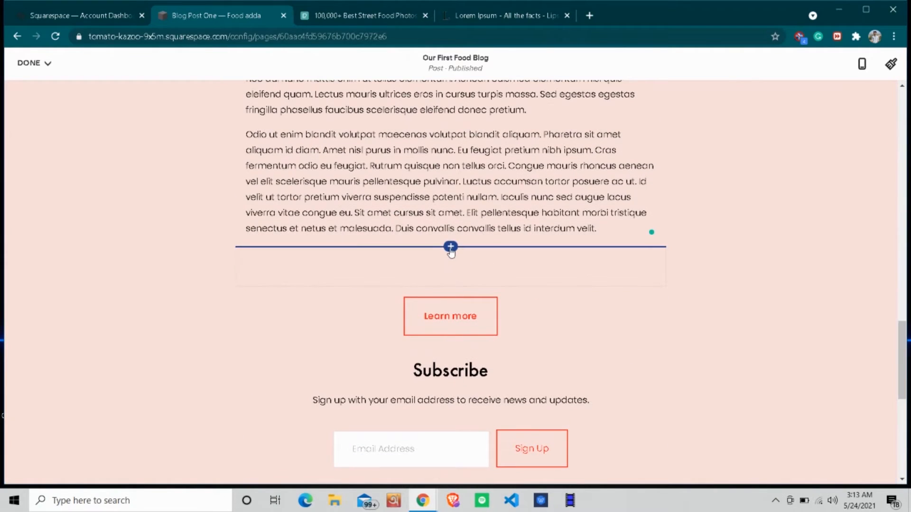
left_click(450, 247)
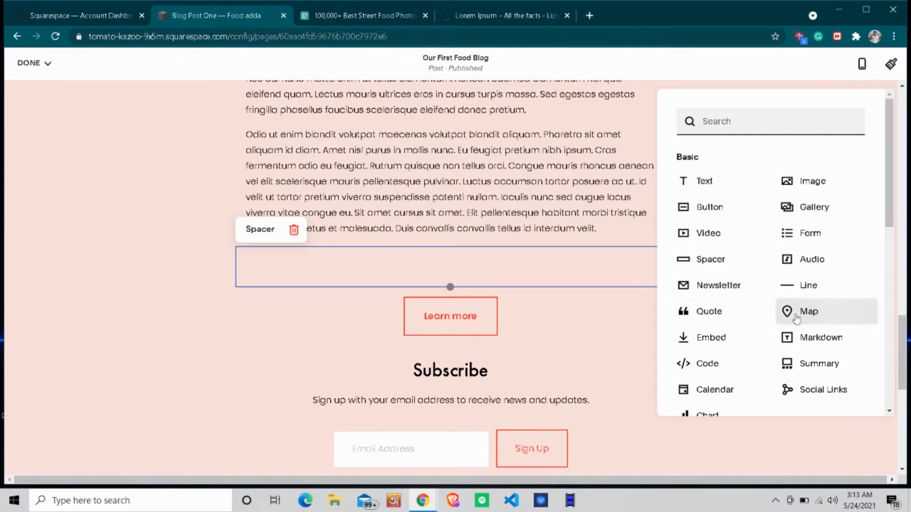
scroll(701, 363, "down", 2)
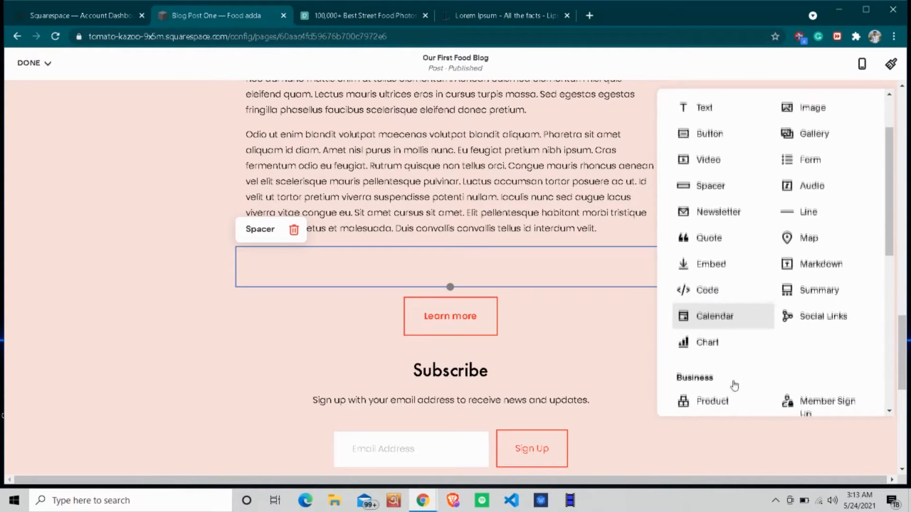
left_click(834, 320)
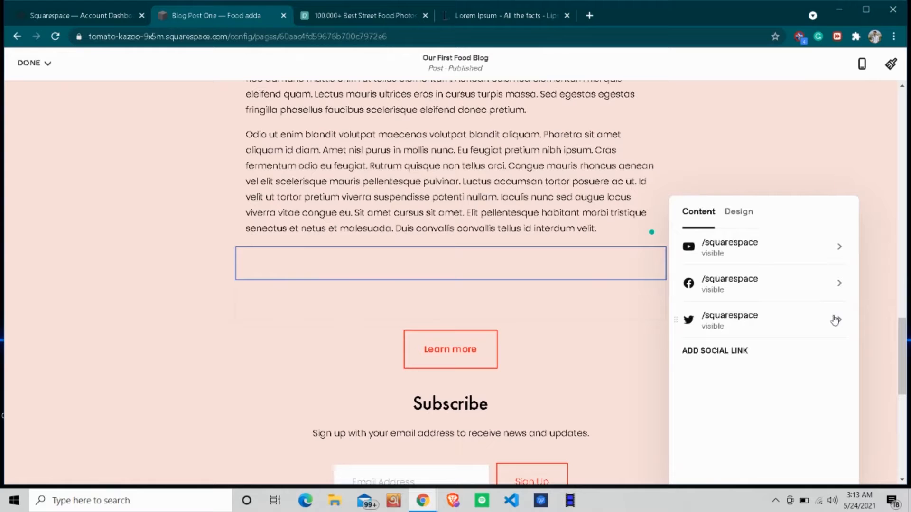
Try the square and rounded-square borders on the social icons, set a circular border with Outline style and close the block's settings.
left_click(733, 213)
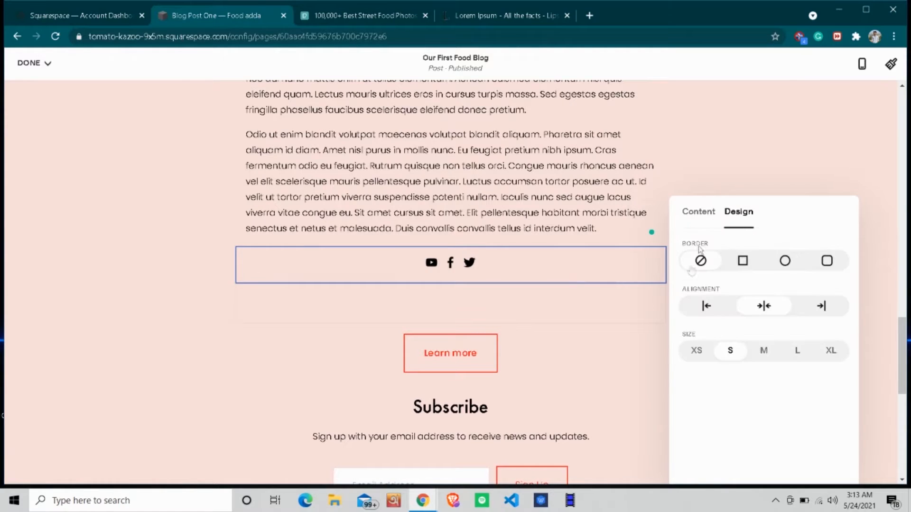
left_click(743, 261)
left_click(785, 262)
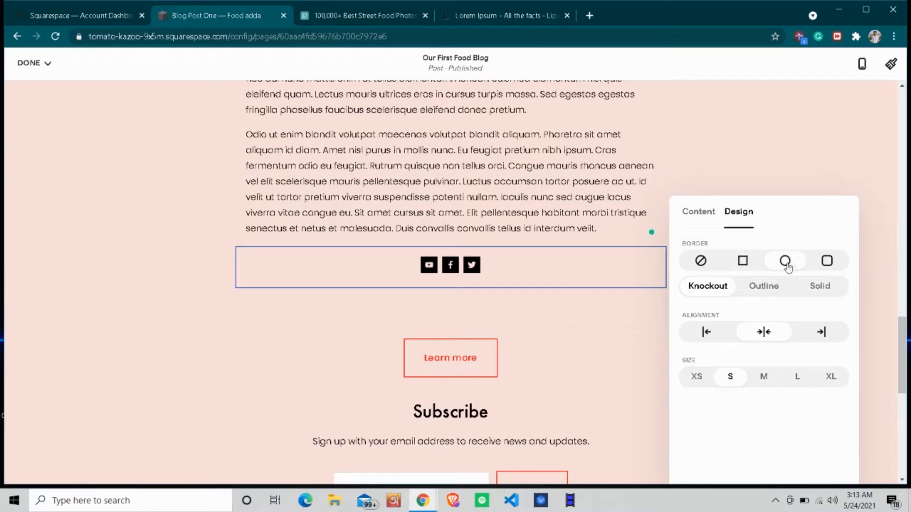
left_click(828, 269)
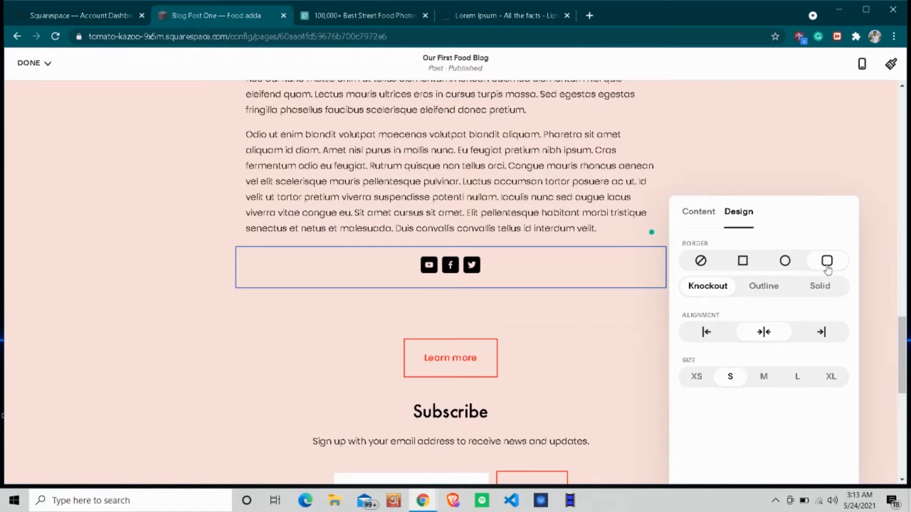
left_click(792, 261)
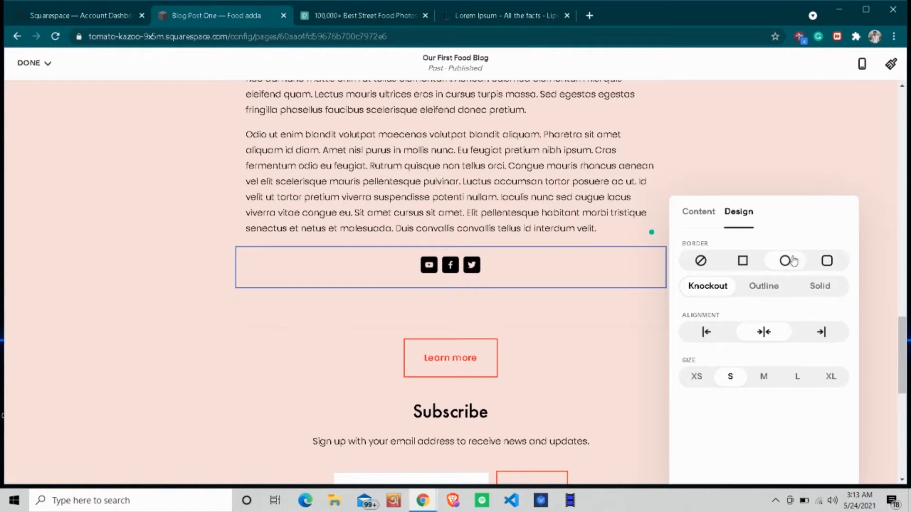
left_click(771, 291)
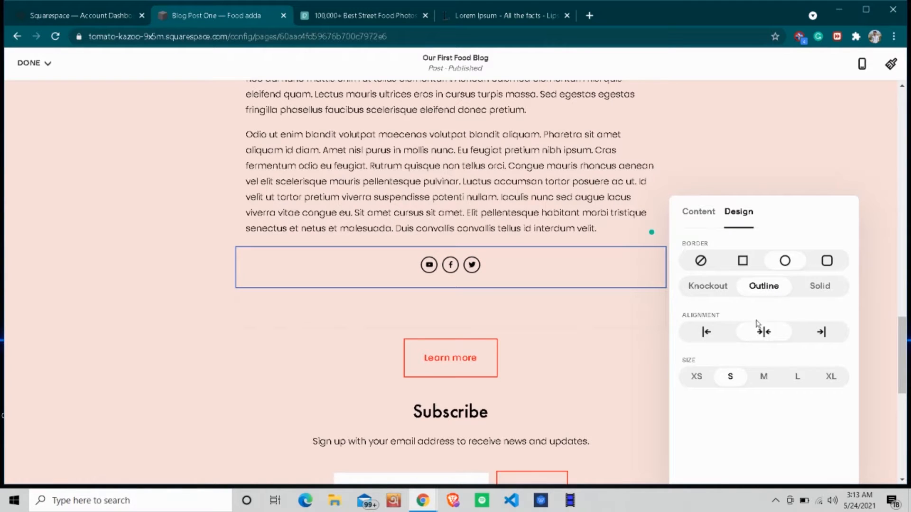
left_click(694, 214)
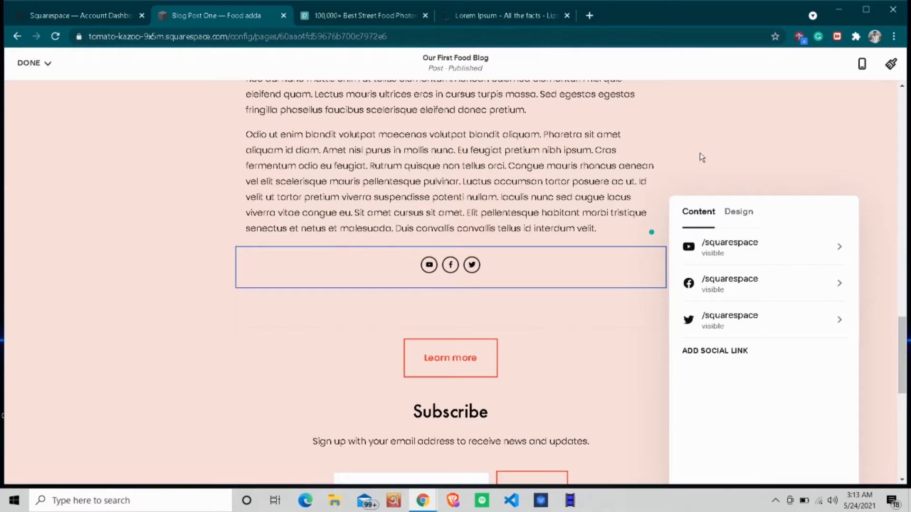
left_click(699, 153)
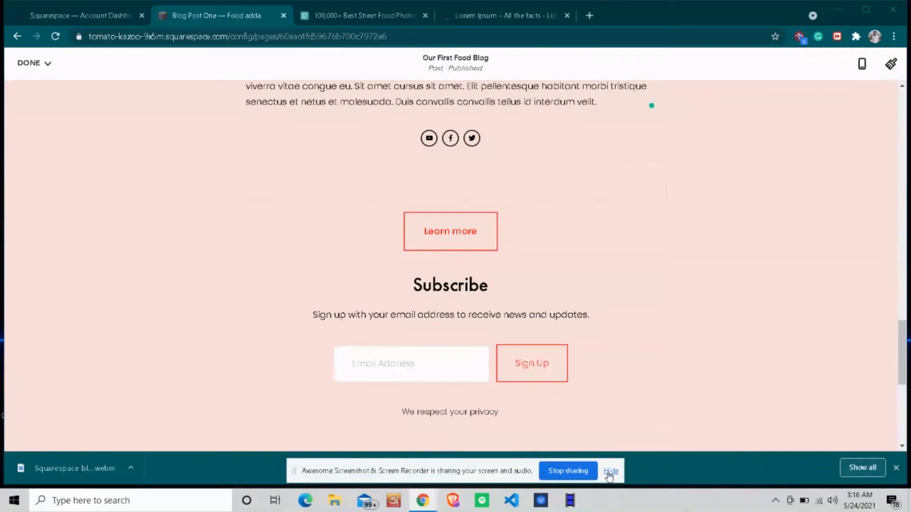
Save the changes to the blog post "Our First Food Blog".
left_click(610, 469)
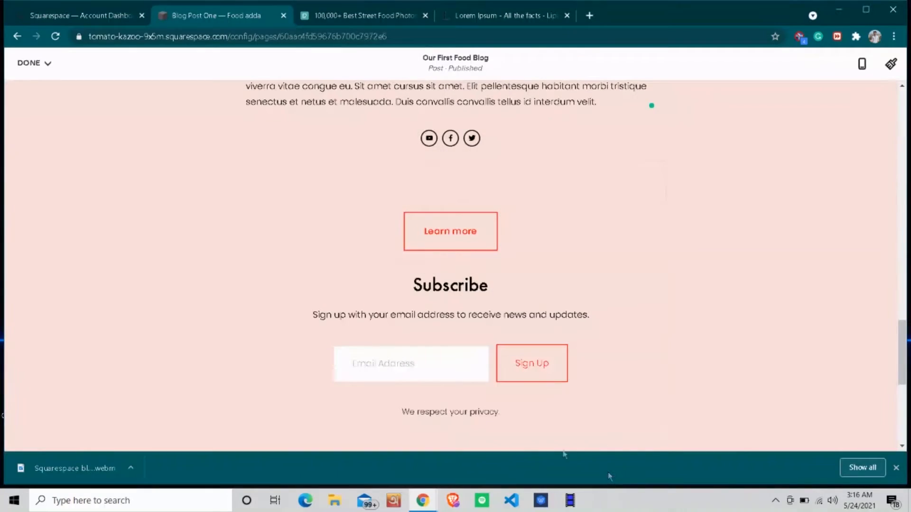
scroll(442, 367, "up", 8)
scroll(442, 367, "up", 10)
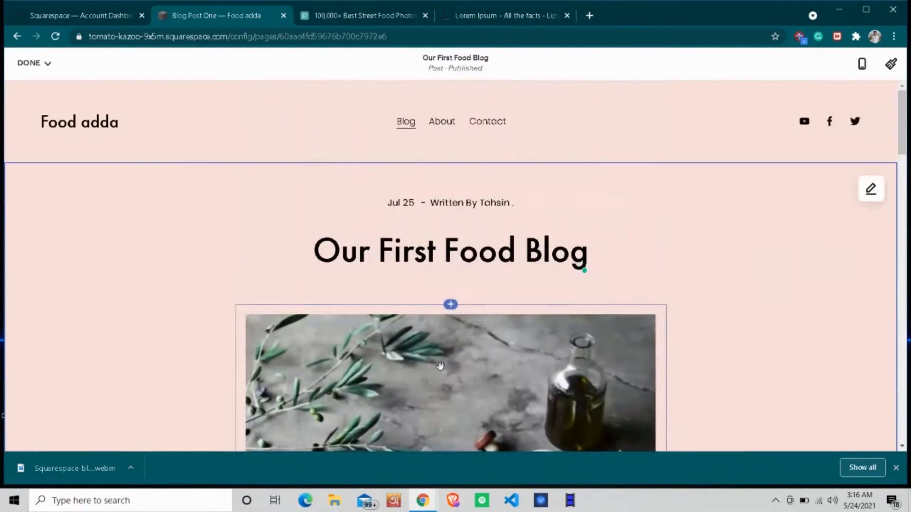
left_click(48, 64)
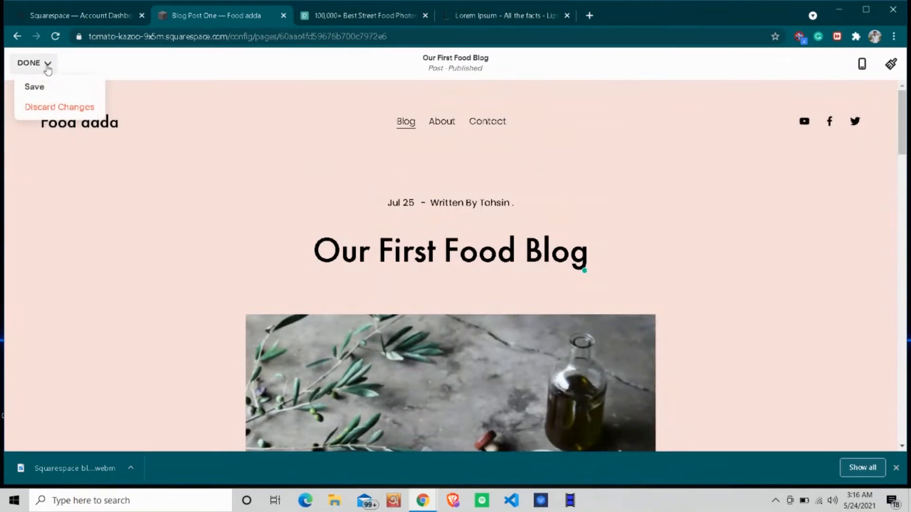
left_click(37, 87)
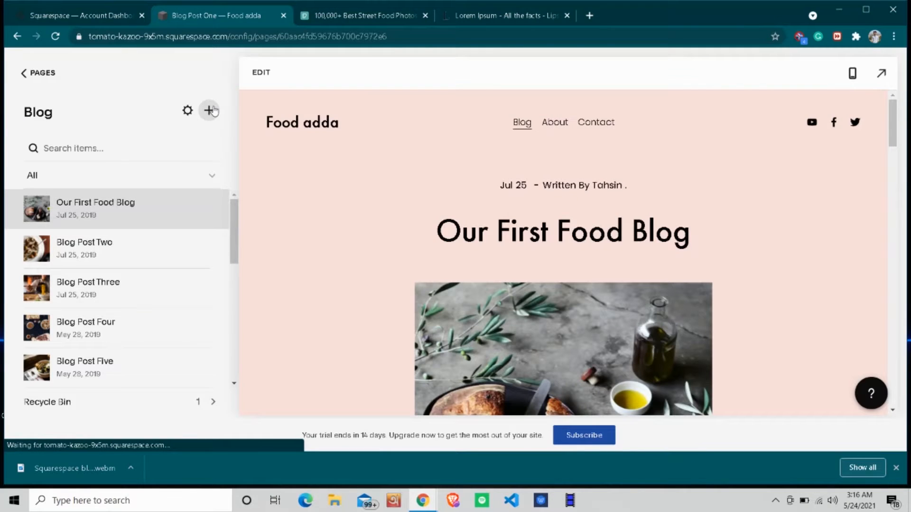
Create a new blog post and title it "Getting Our First Burger in New York".
left_click(212, 111)
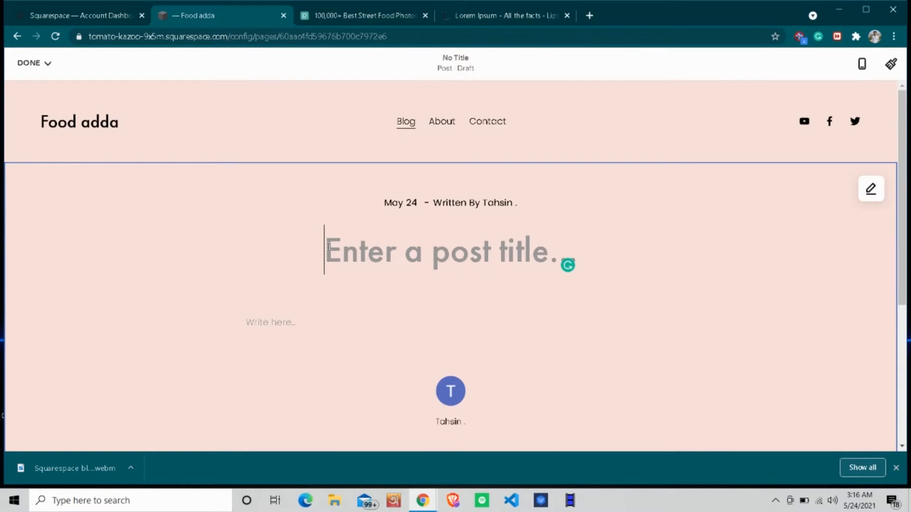
type("Getting Our Fis")
key("BackSpace")
type("rst F")
key("BackSpace")
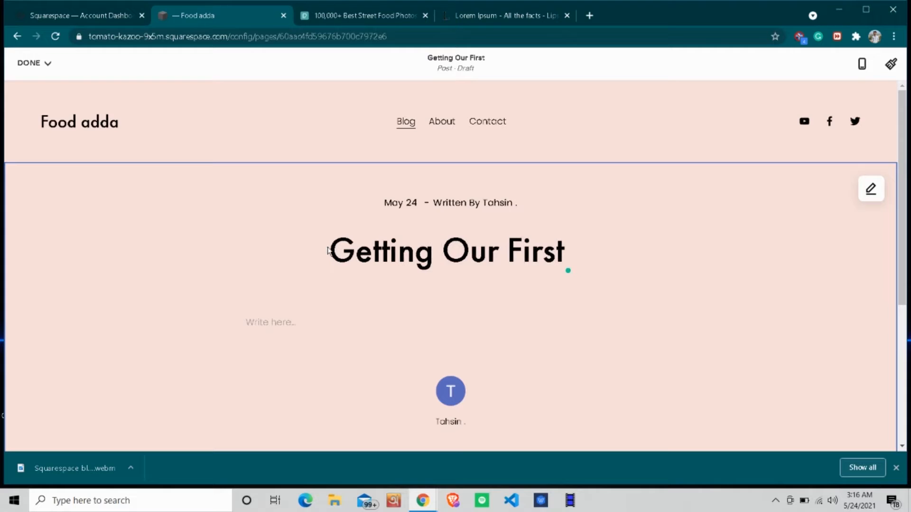
type("Burg")
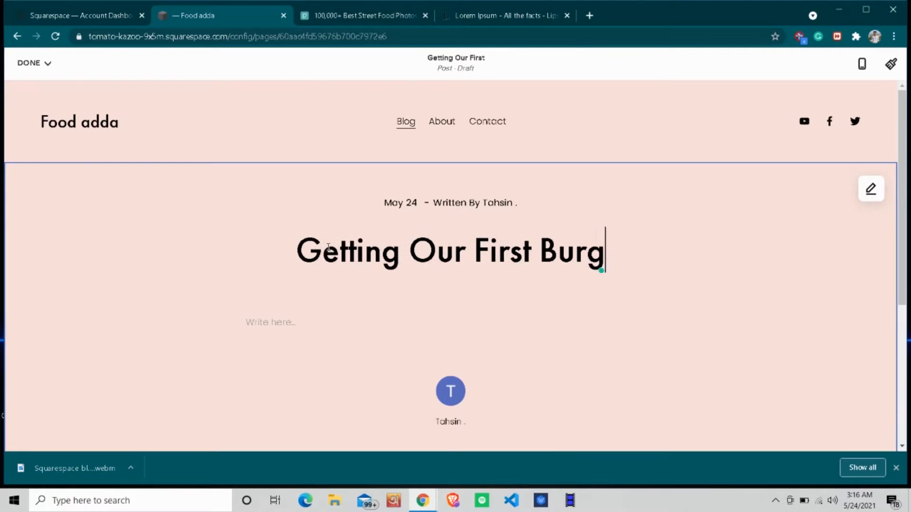
type("er in")
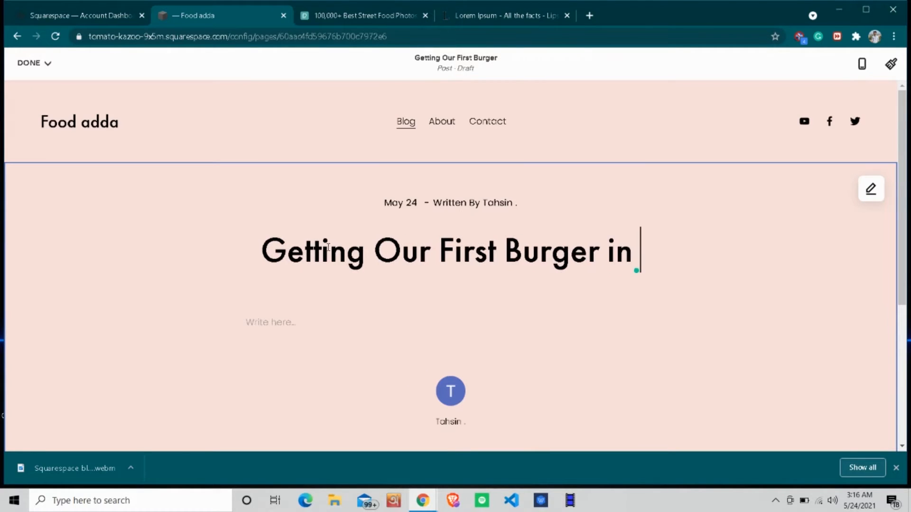
type(" New")
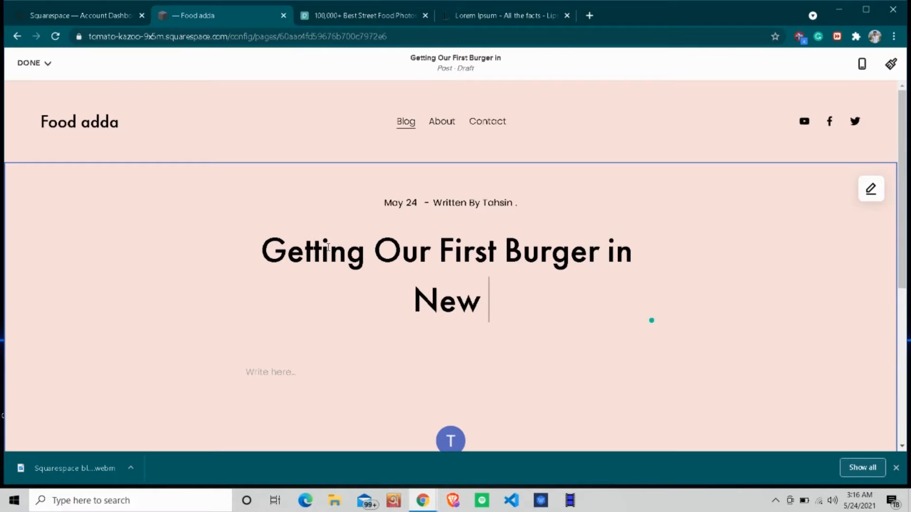
type(" York")
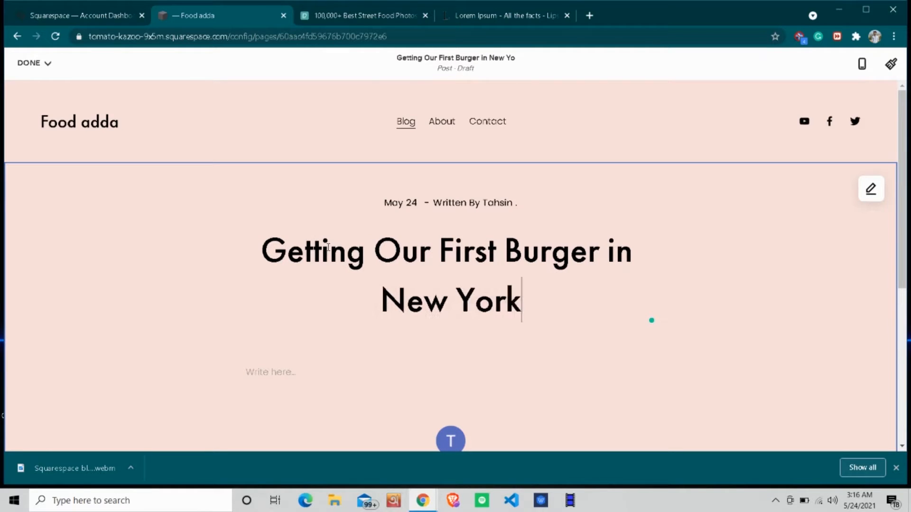
scroll(456, 202, "down", 3)
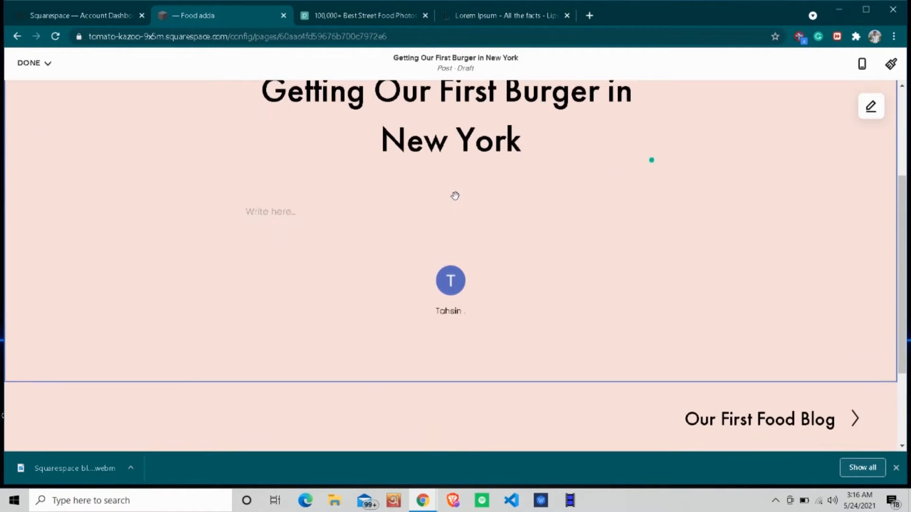
left_click(284, 207)
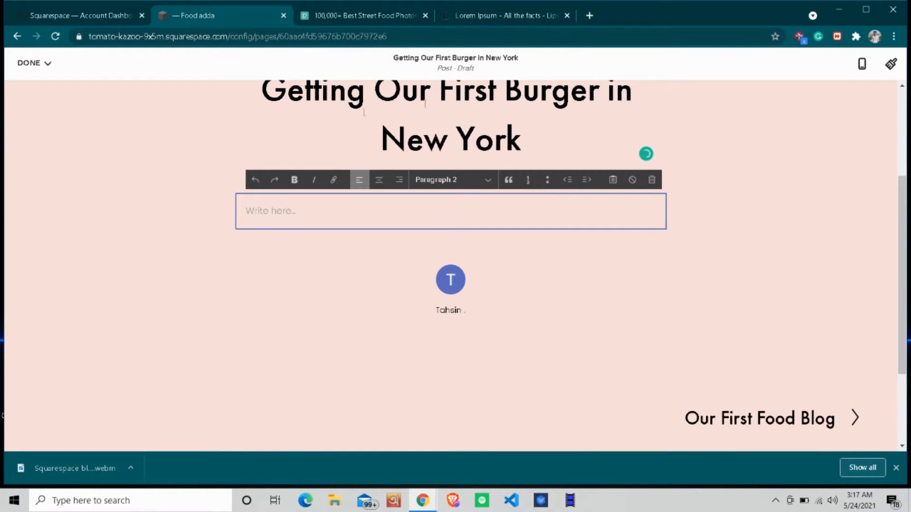
left_click(366, 309)
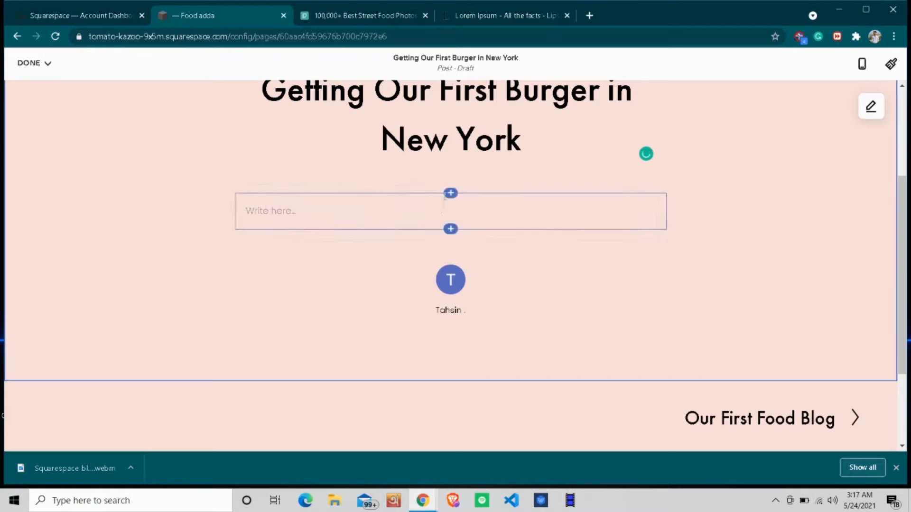
left_click(452, 193)
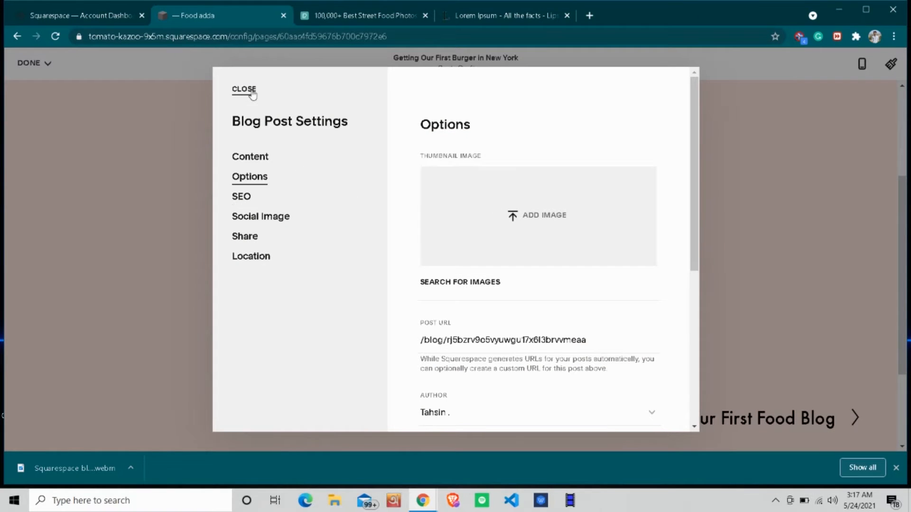
left_click(243, 90)
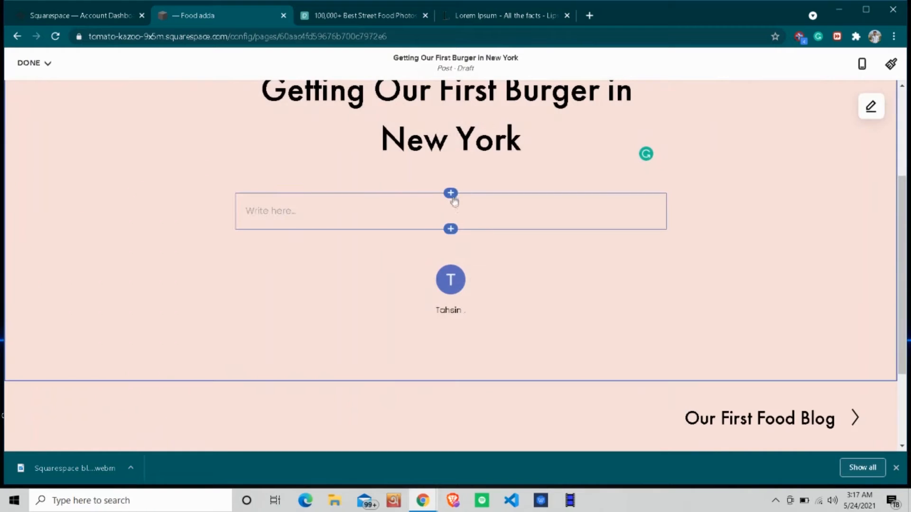
Add an Image block above the empty text block of the new post.
left_click(451, 193)
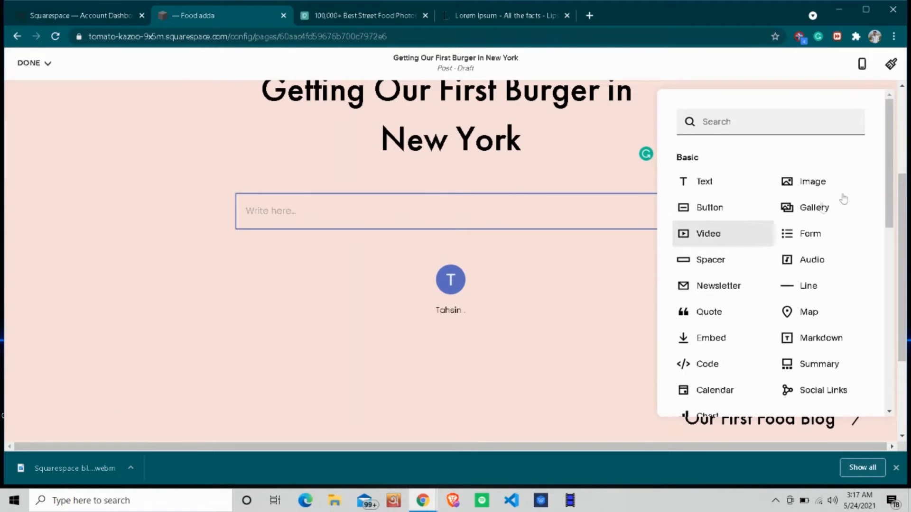
left_click(817, 189)
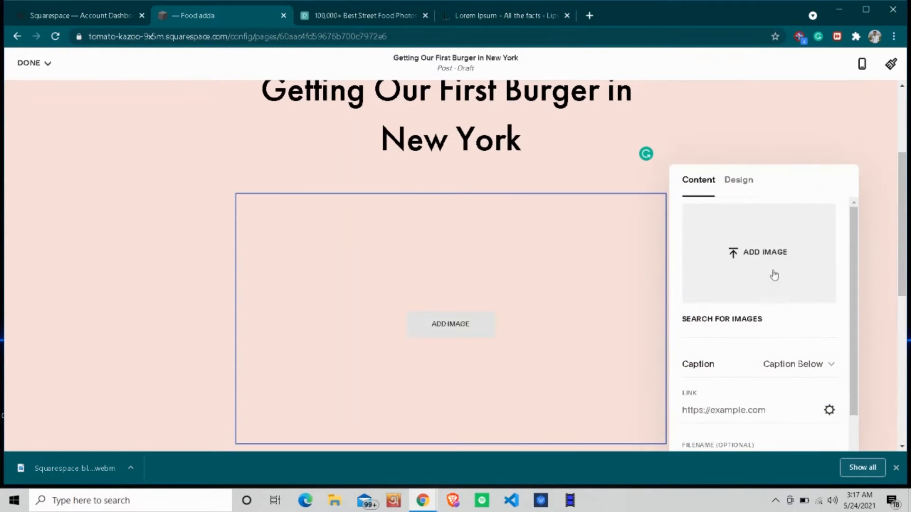
Switch to the Pexels street food results and download the barbecue grill photo to the "2nd you tube channel video" folder.
left_click(351, 14)
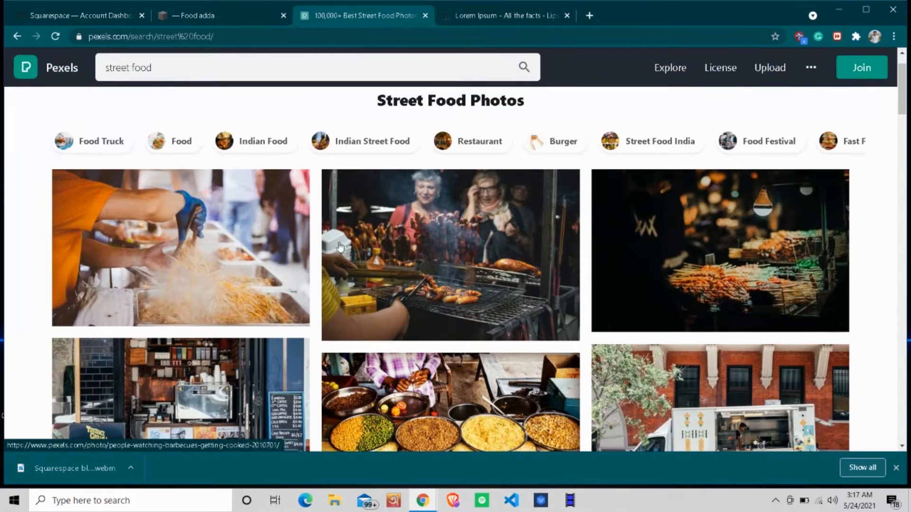
scroll(537, 213, "down", 3)
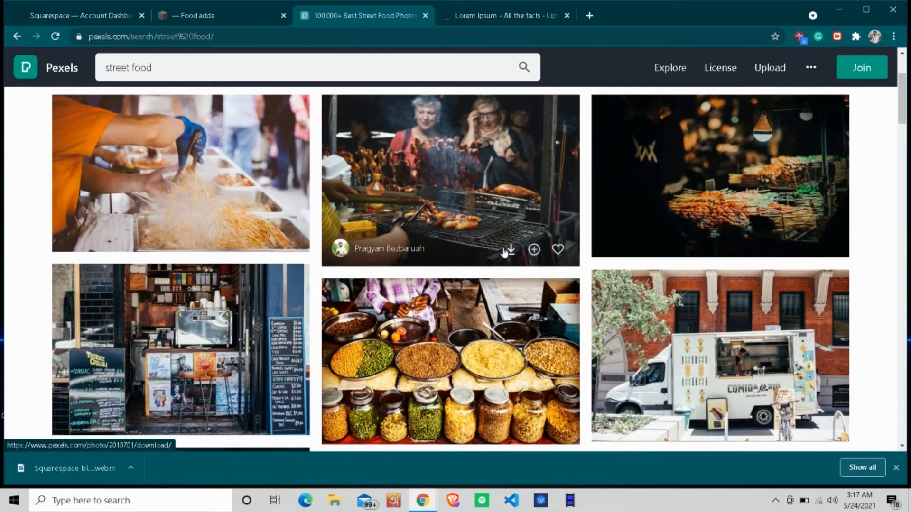
left_click(515, 250)
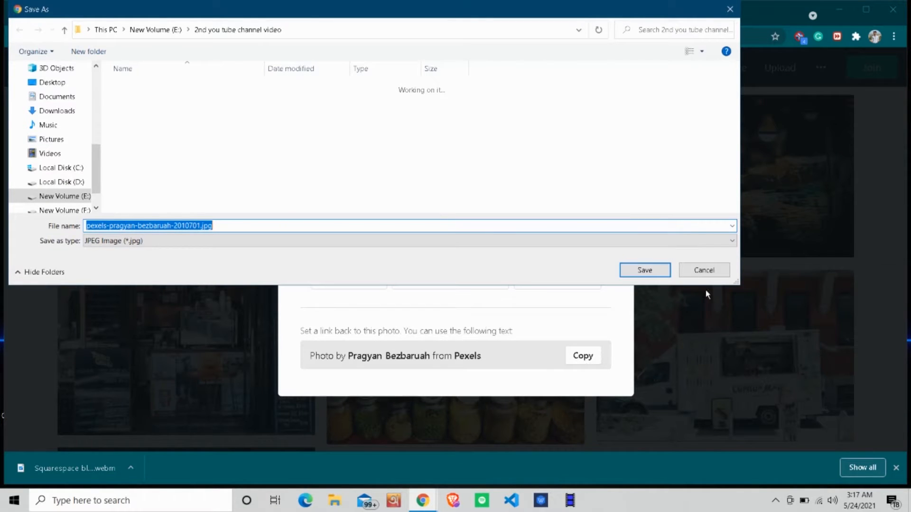
left_click(661, 271)
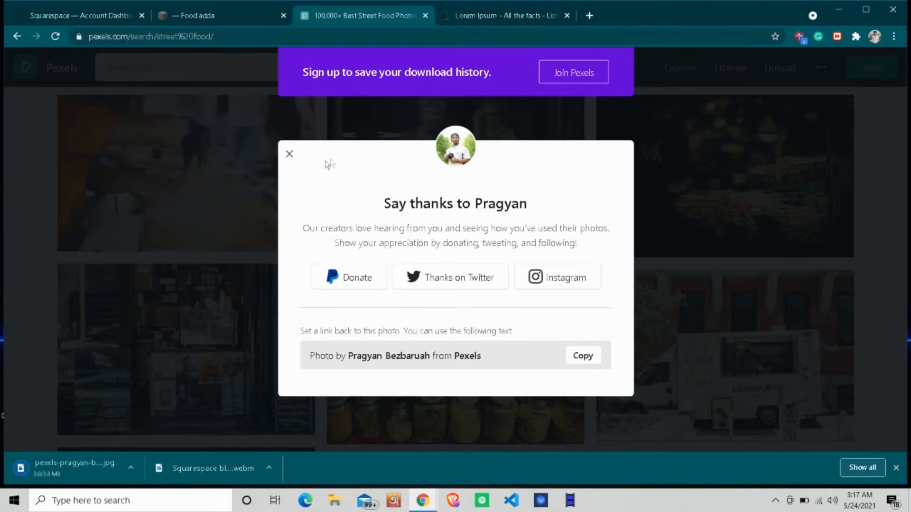
left_click(289, 155)
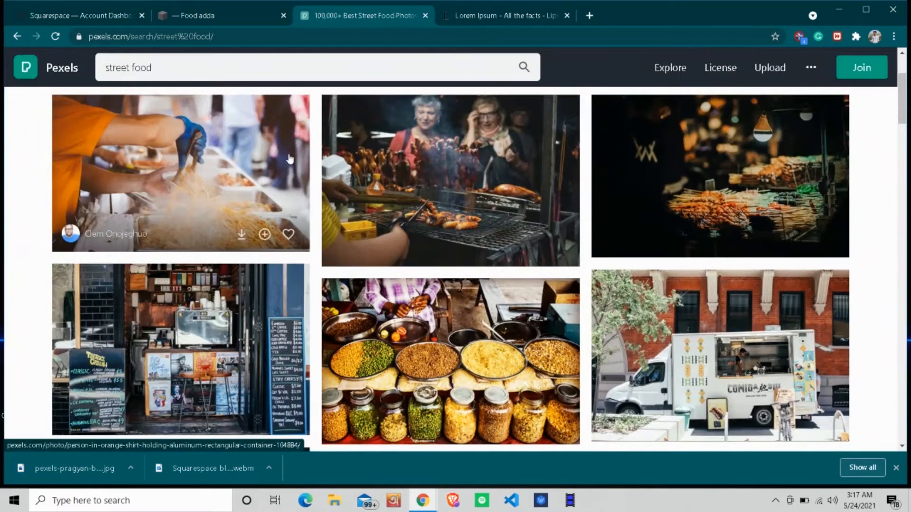
Switch back to the Food adda editor and upload the barbecue grill photo from the "2nd you tube channel video" folder into the image block.
left_click(224, 12)
left_click(762, 253)
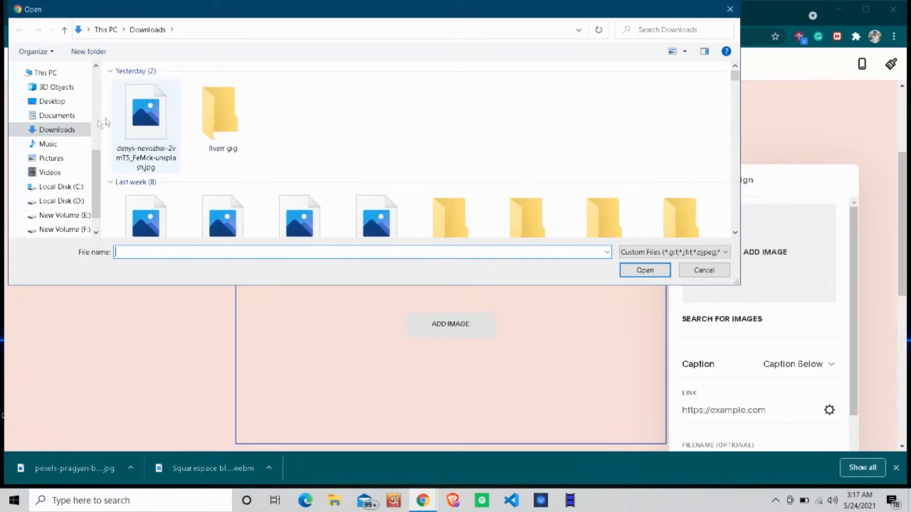
left_click(69, 216)
double_click(196, 89)
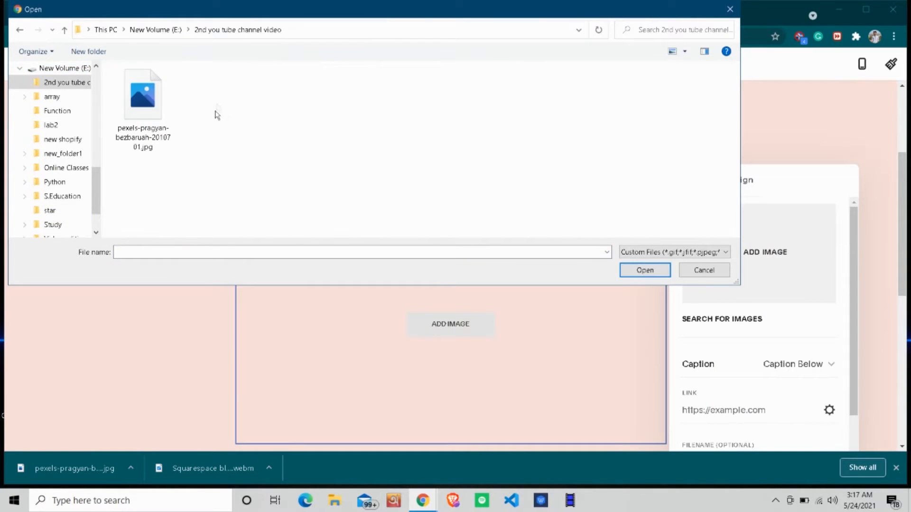
left_click(127, 116)
left_click(646, 270)
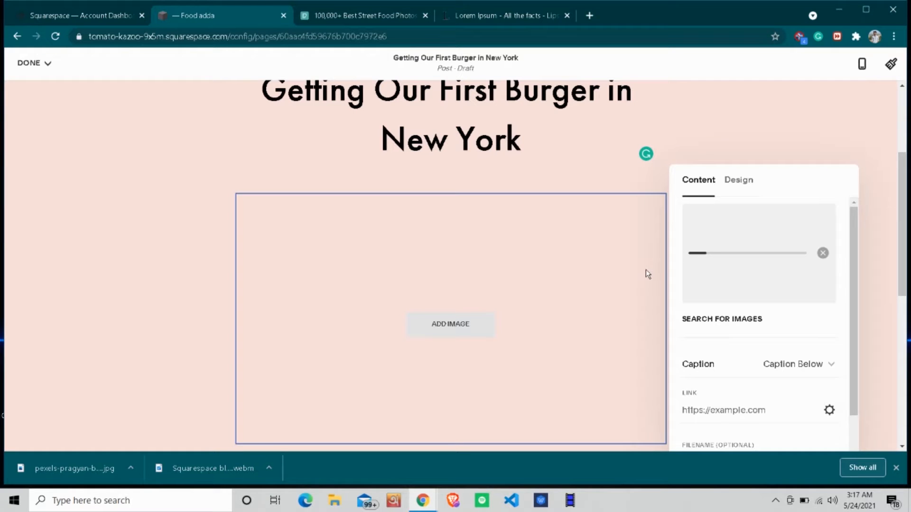
scroll(539, 274, "down", 2)
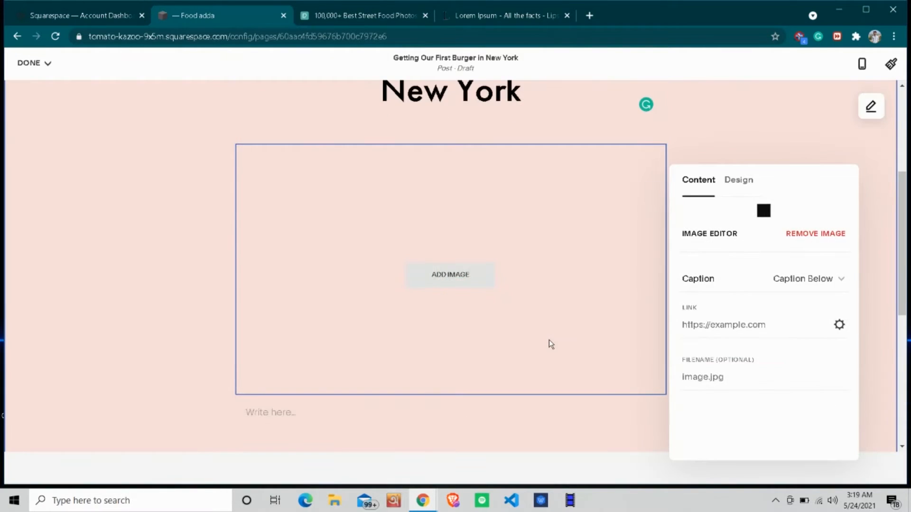
scroll(549, 340, "up", 4)
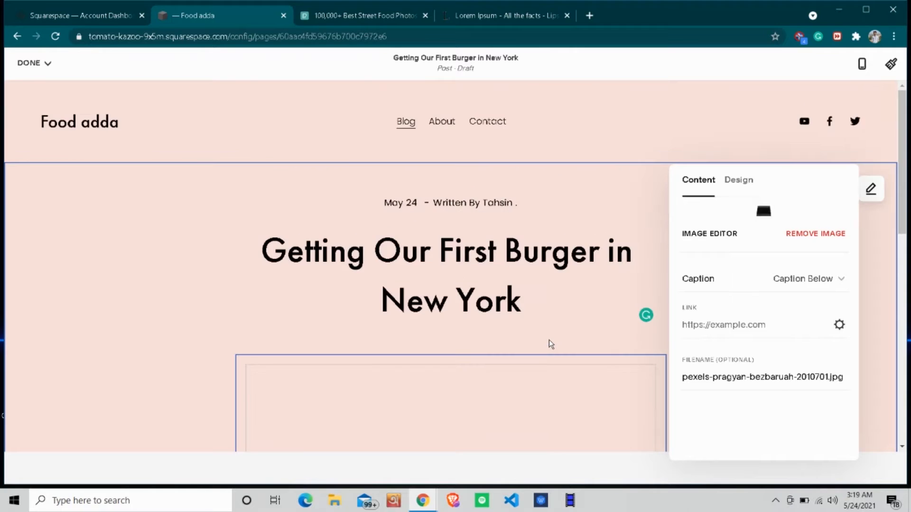
scroll(548, 340, "down", 4)
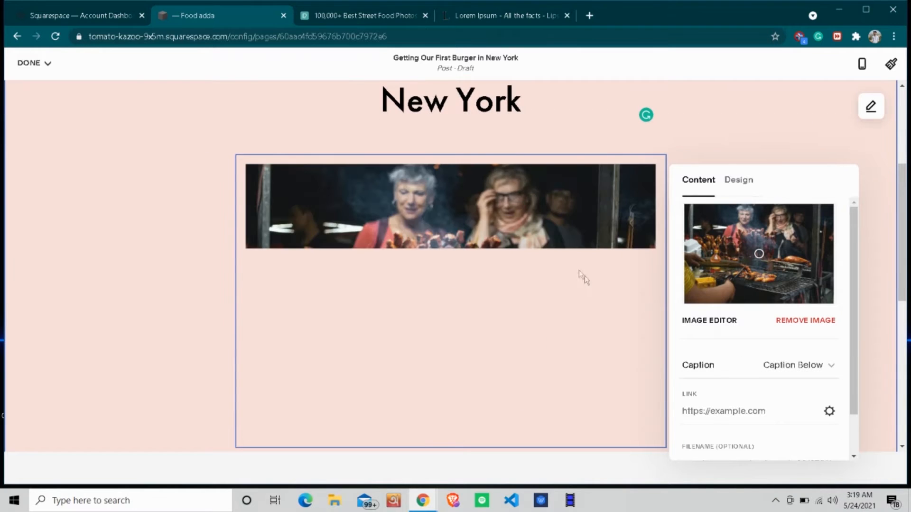
scroll(575, 267, "down", 3)
scroll(571, 262, "up", 8)
scroll(571, 262, "down", 4)
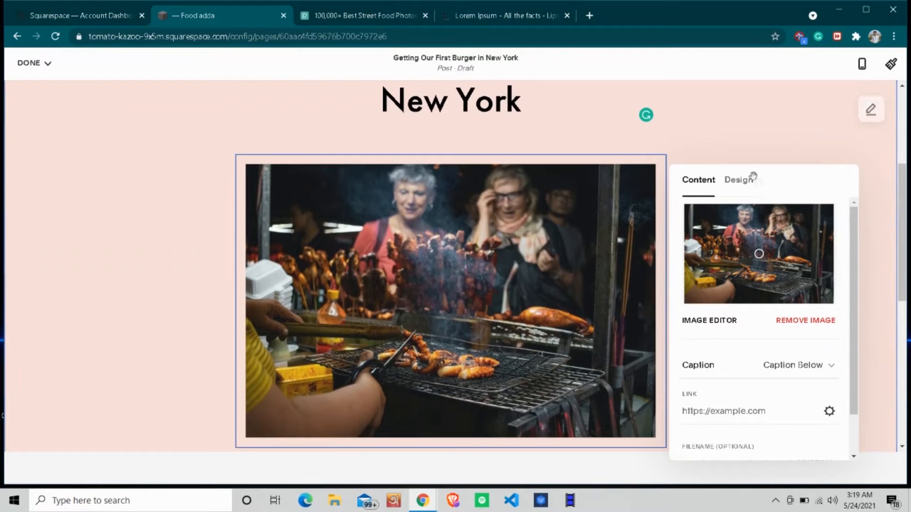
Try the Poster, Card, Collage, Overlap and Stack layouts on the barbecue image, and return it to Inline.
left_click(745, 185)
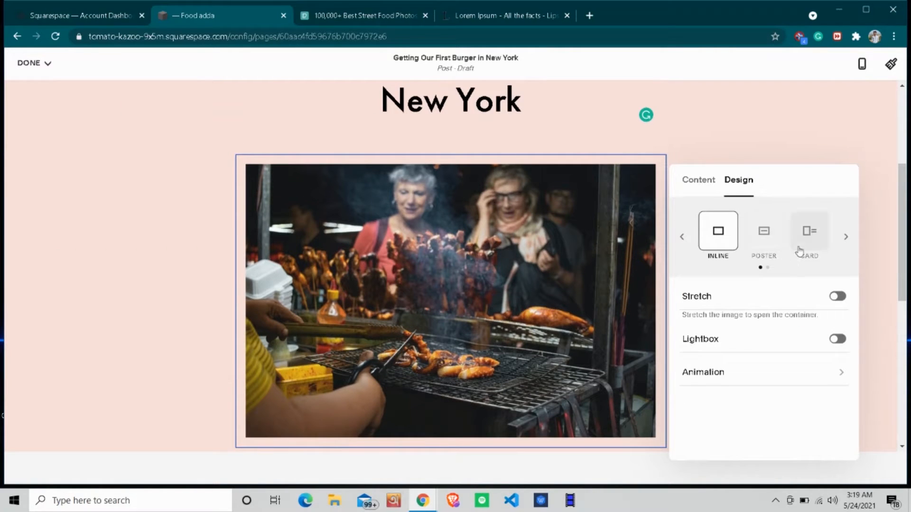
left_click(765, 231)
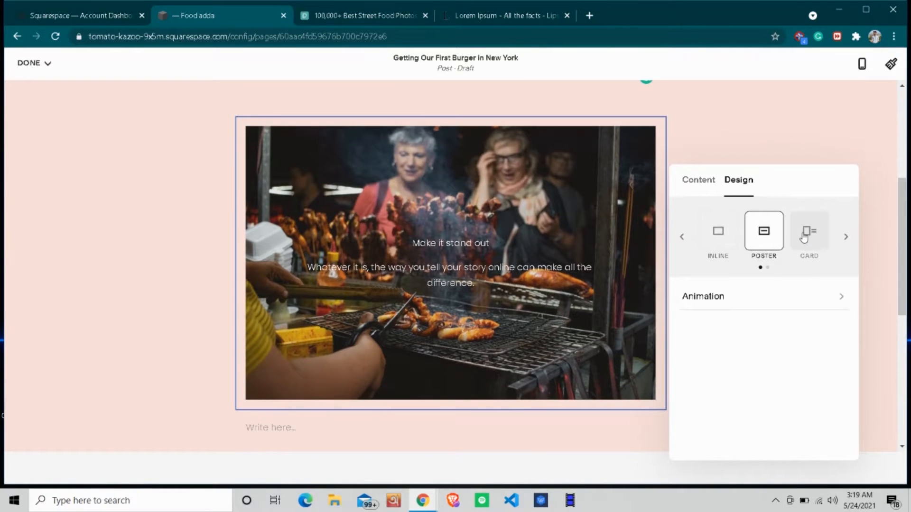
left_click(802, 232)
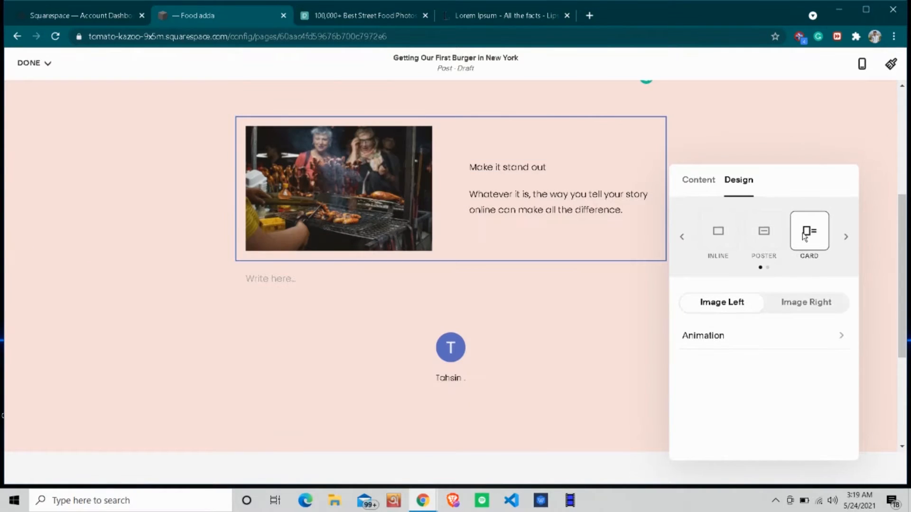
left_click(846, 237)
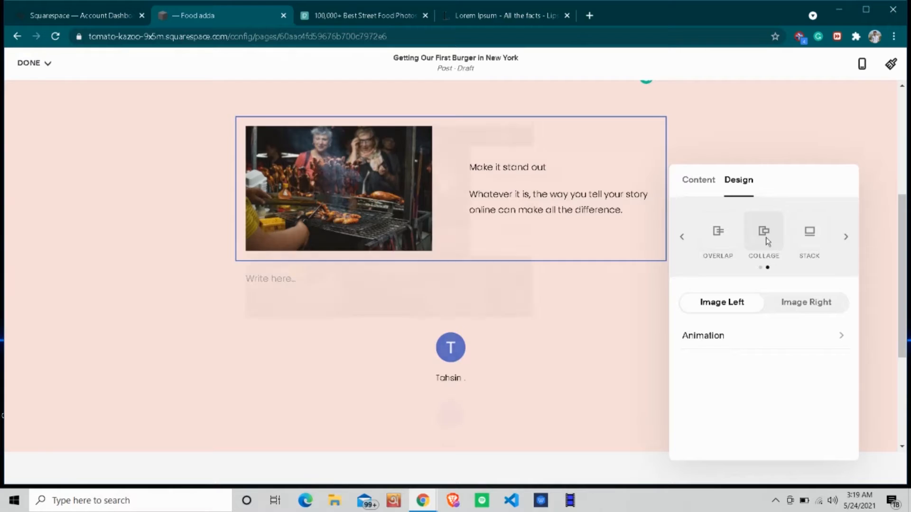
left_click(766, 241)
left_click(725, 240)
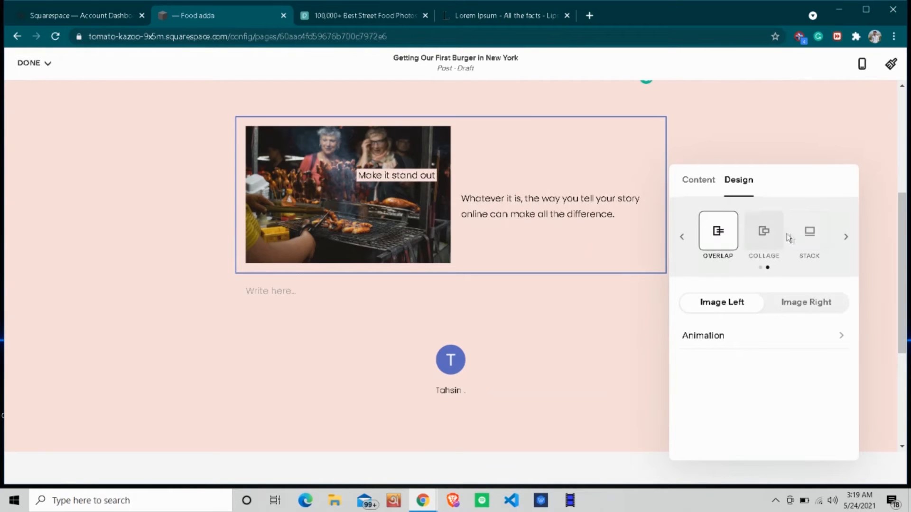
left_click(810, 239)
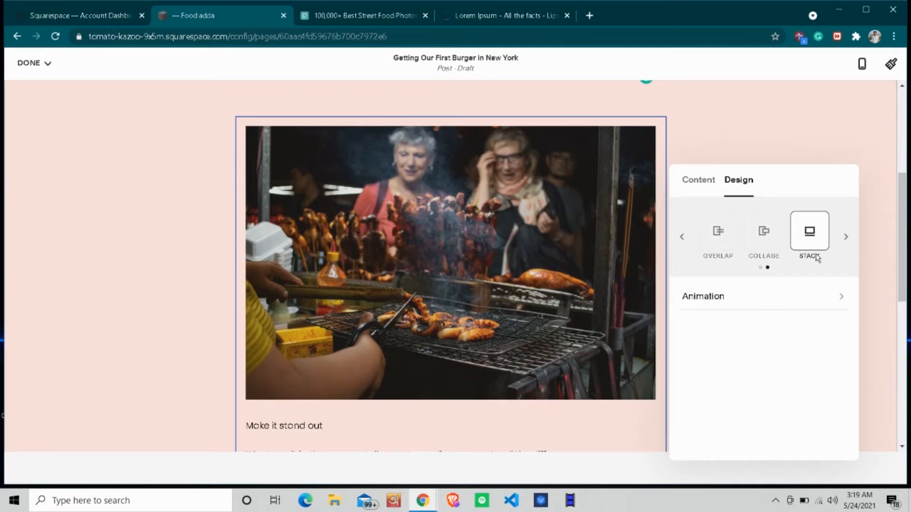
left_click(681, 236)
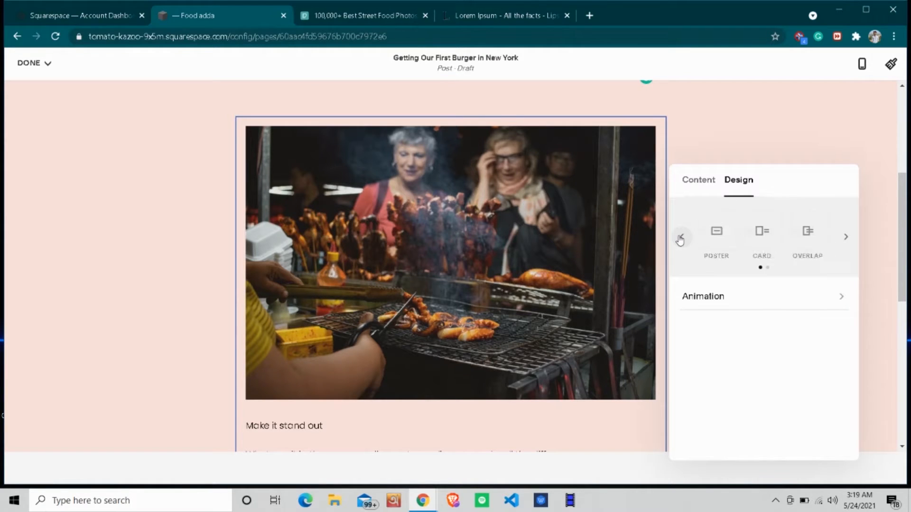
left_click(718, 243)
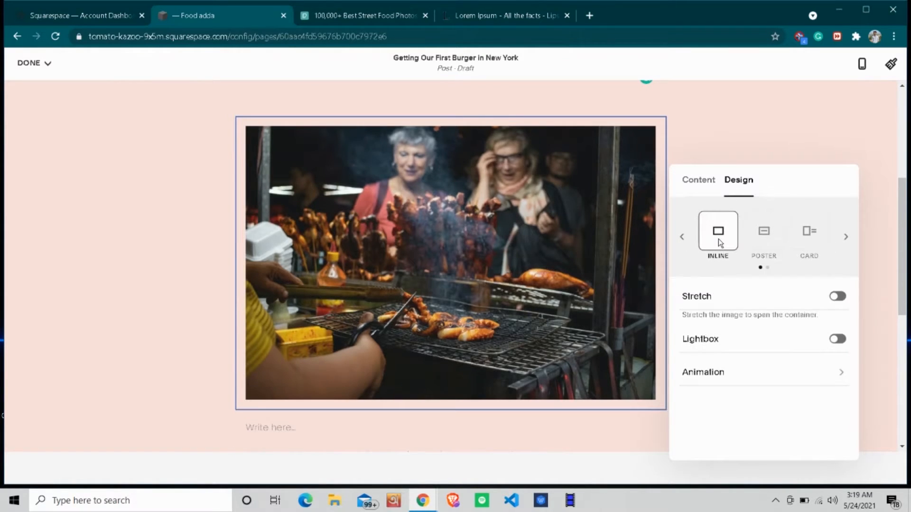
Apply the Slide Up animation to the barbecue image.
scroll(511, 261, "up", 4)
scroll(511, 261, "down", 4)
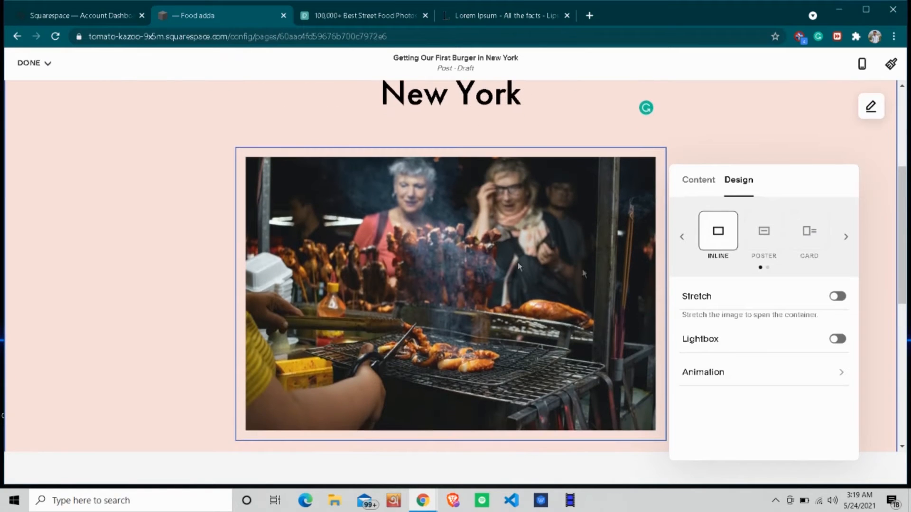
left_click(810, 377)
scroll(729, 340, "down", 2)
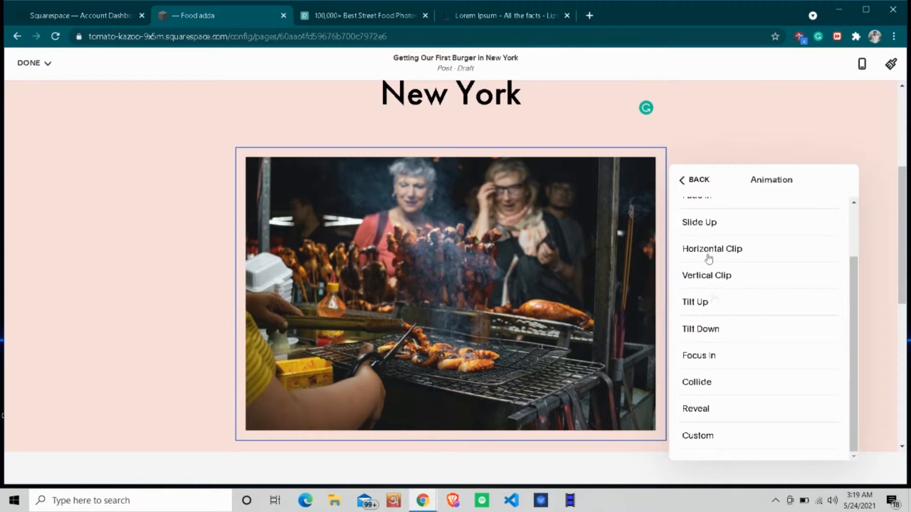
left_click(705, 222)
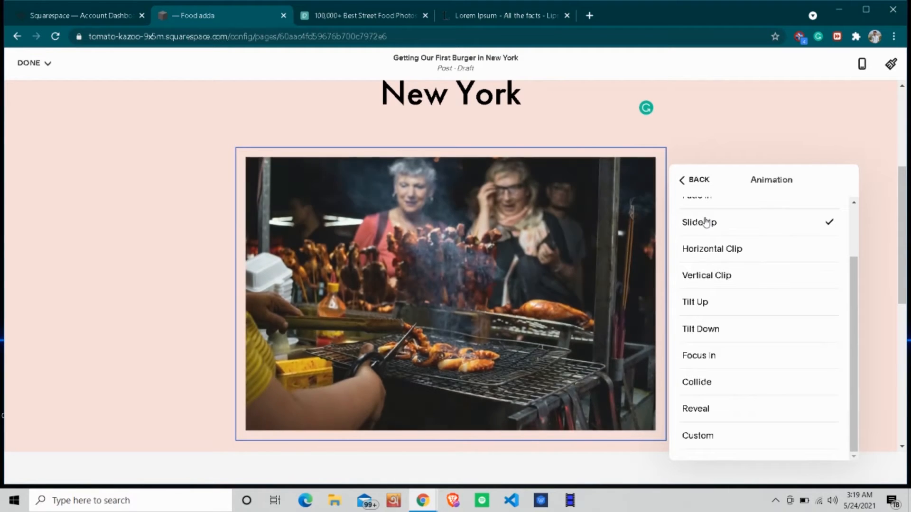
scroll(519, 234, "down", 2)
scroll(519, 234, "down", 3)
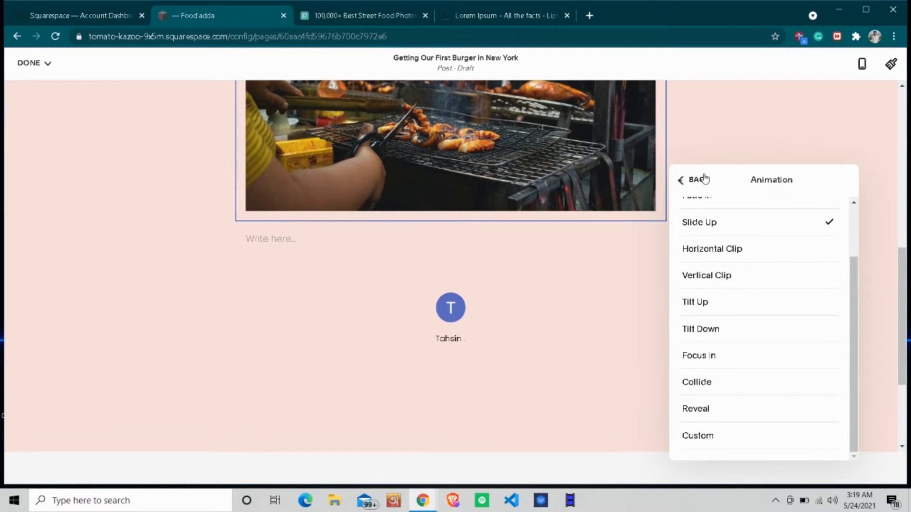
left_click(704, 179)
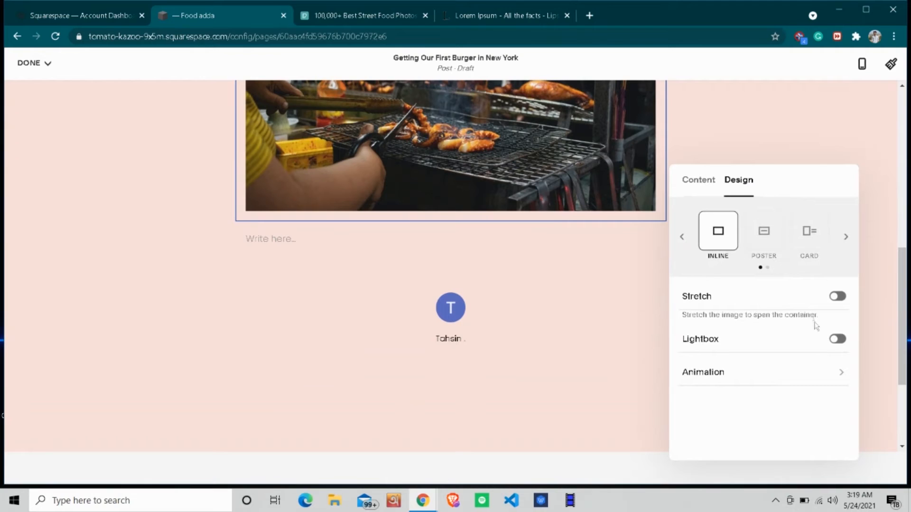
Place the cursor in the empty text block, switch to lipsum.com and copy the "What is Lorem Ipsum?" paragraph.
left_click(325, 247)
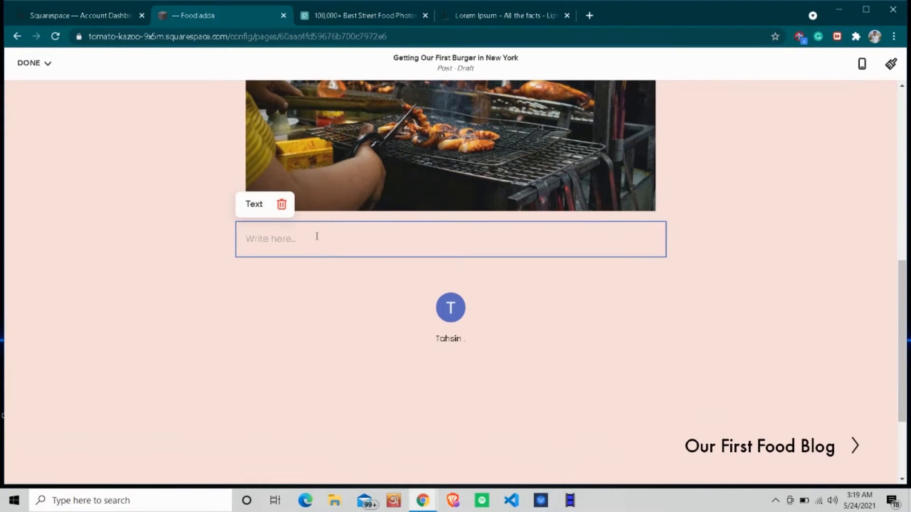
left_click(470, 19)
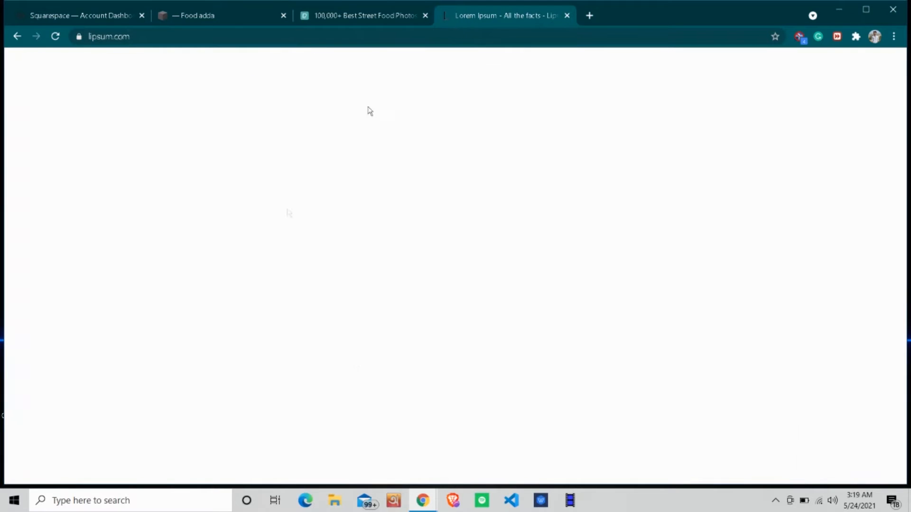
left_click_drag(678, 295, 183, 186)
left_click(176, 186)
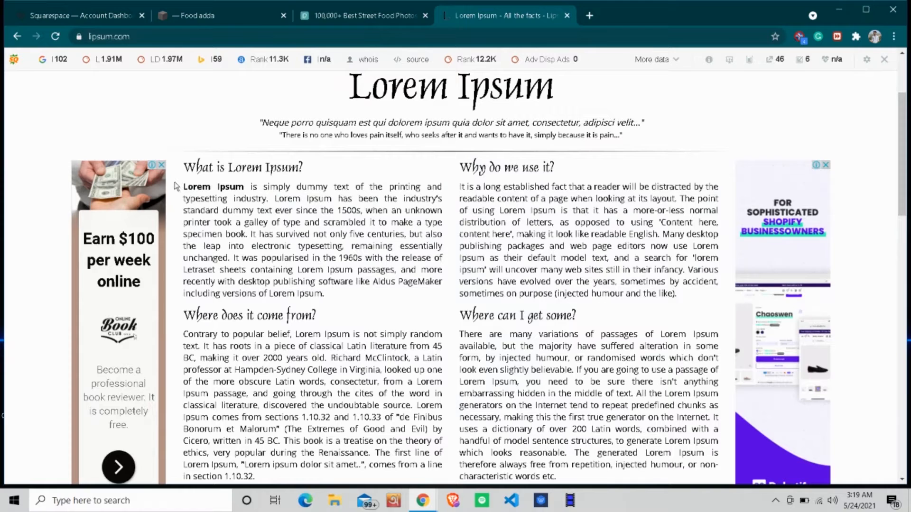
left_click_drag(337, 295, 185, 188)
key("ctrl+c")
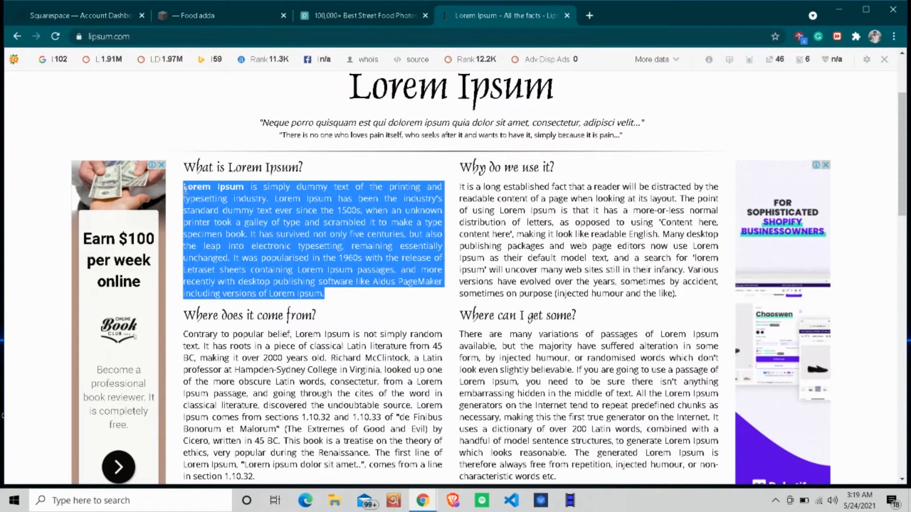
Return to the Food adda editor, paste the copied paragraph into the text block below the image, and save the post.
left_click(360, 15)
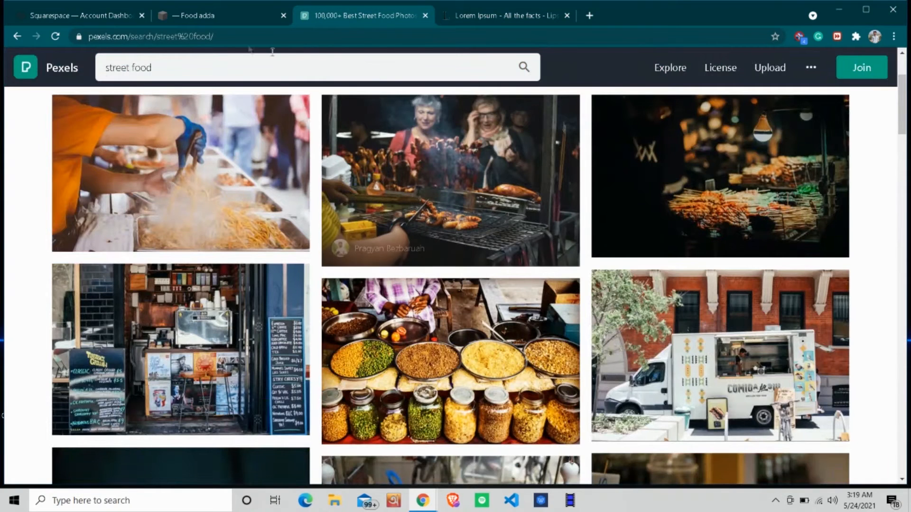
left_click(211, 16)
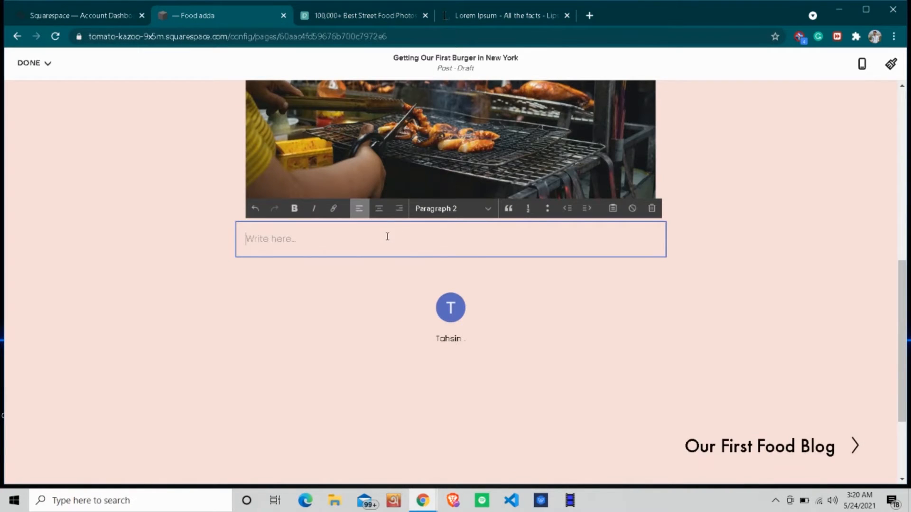
key("ctrl+v")
scroll(591, 403, "up", 8)
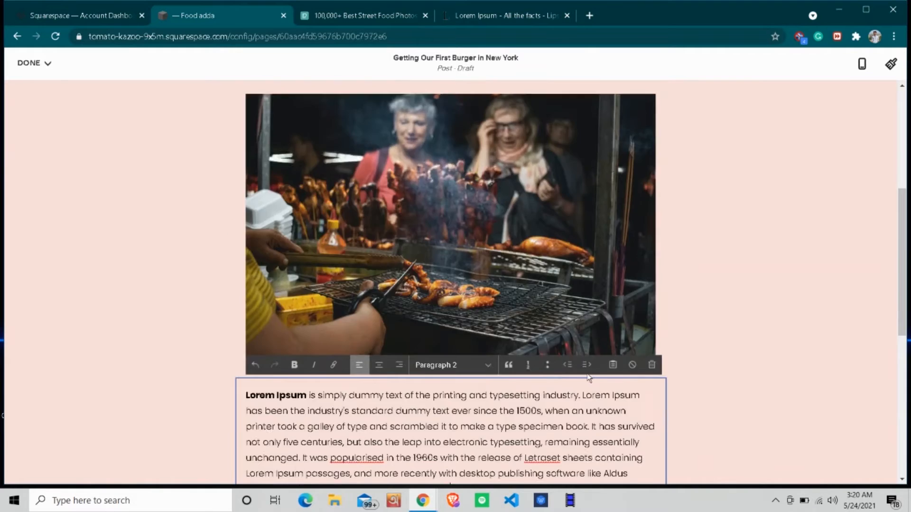
left_click(30, 63)
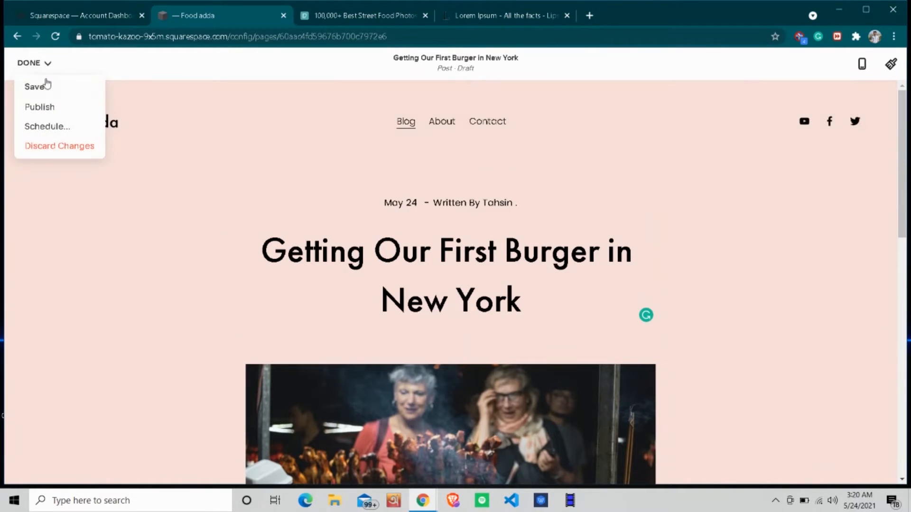
left_click(48, 86)
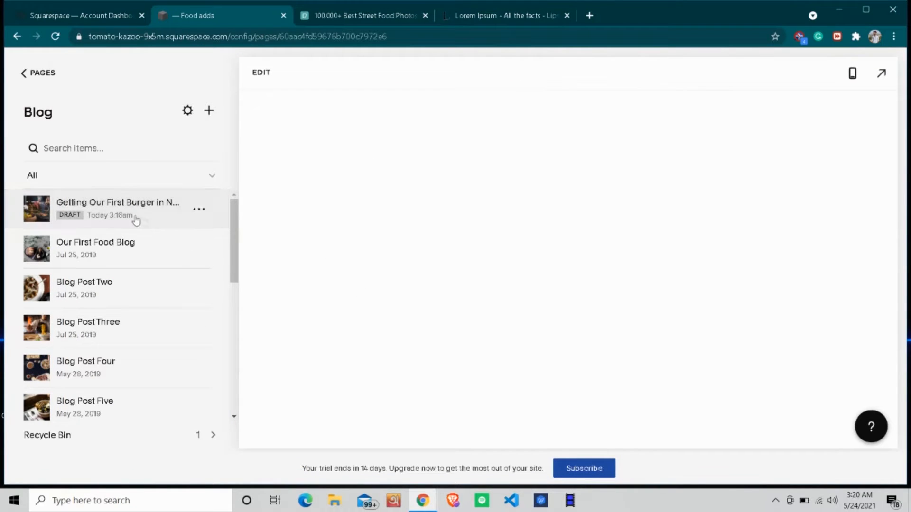
Review the title, image and text of the saved post "Getting Our First Burger in New York" in the preview.
scroll(384, 233, "down", 10)
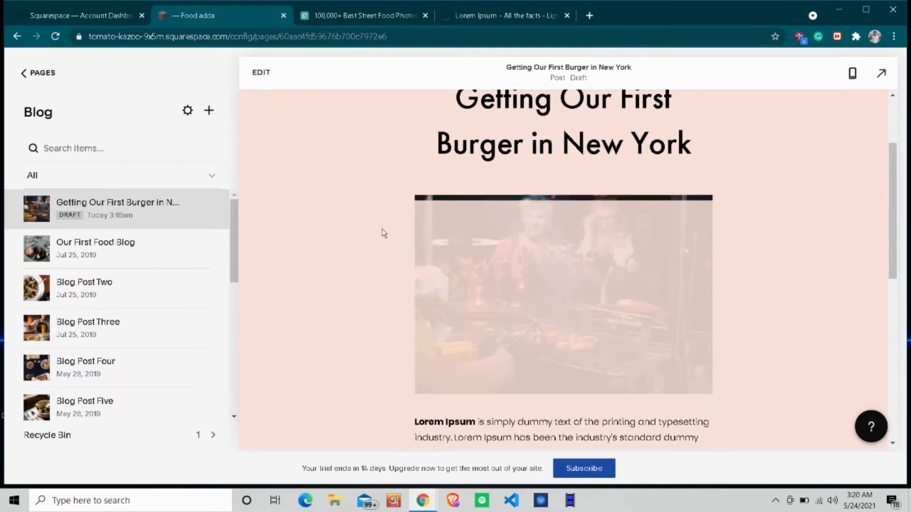
scroll(384, 233, "up", 10)
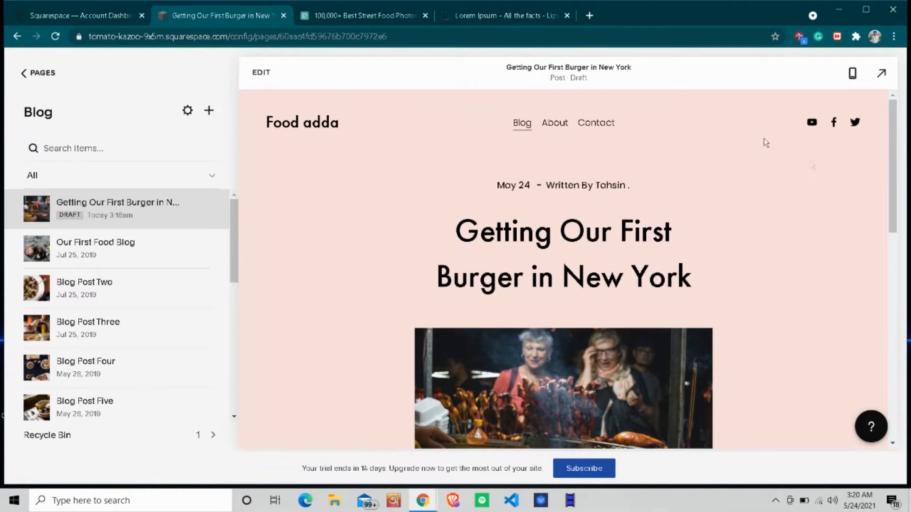
scroll(335, 250, "down", 5)
scroll(335, 250, "up", 5)
scroll(334, 251, "down", 10)
scroll(334, 250, "up", 10)
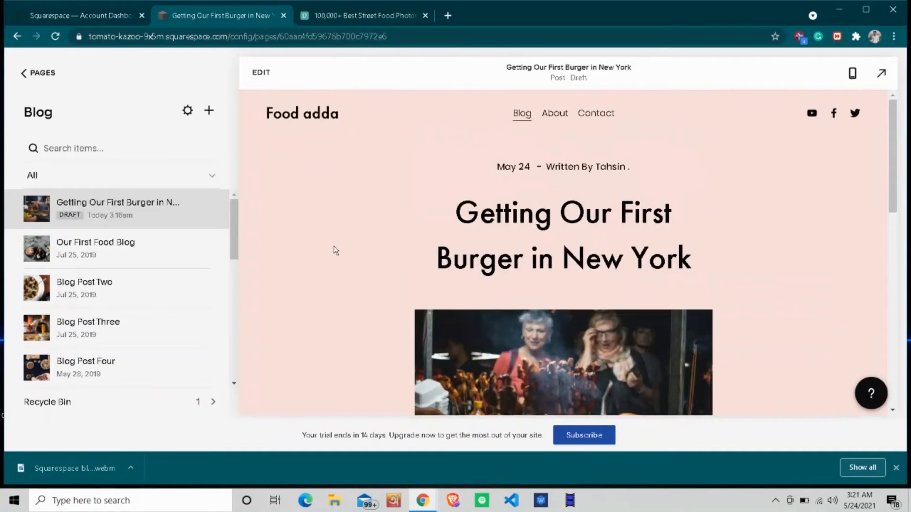
Open the settings of the draft post "Getting Our First Burger in New York" from the blog's post list.
scroll(147, 289, "down", 3)
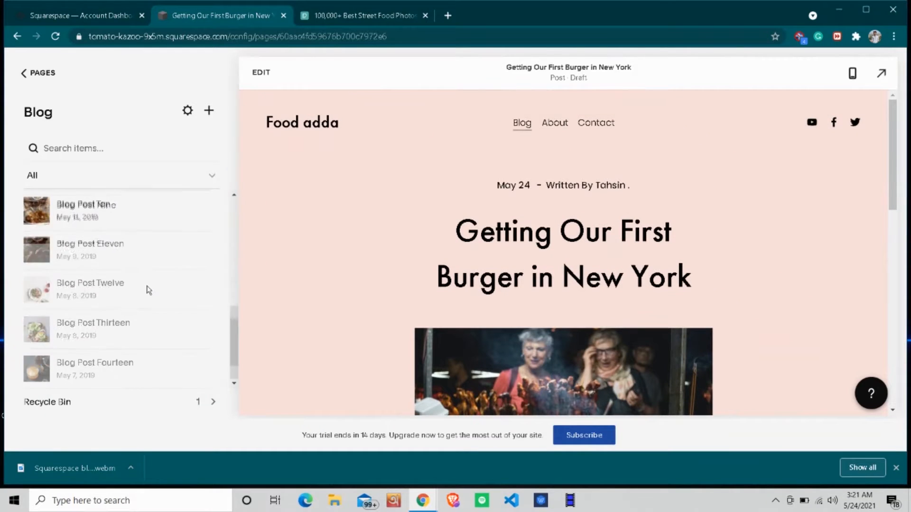
scroll(152, 285, "up", 3)
mouse_move(197, 206)
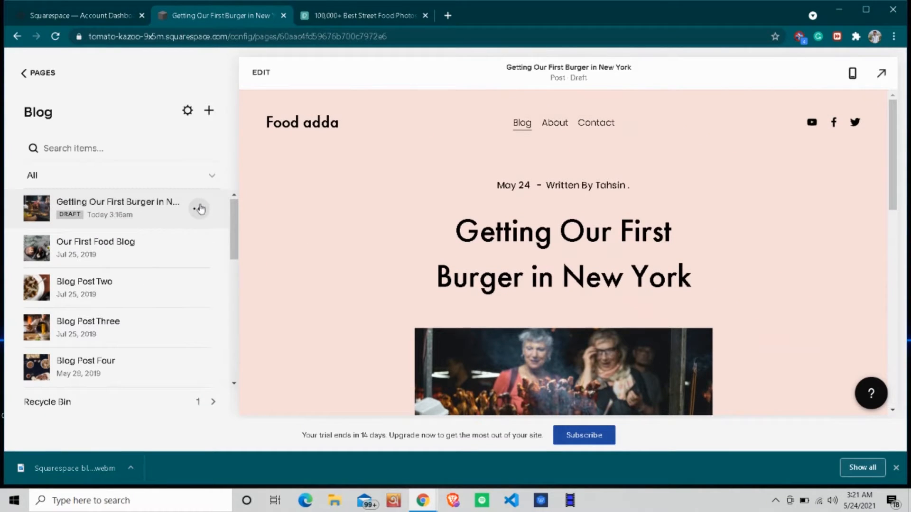
left_click(199, 209)
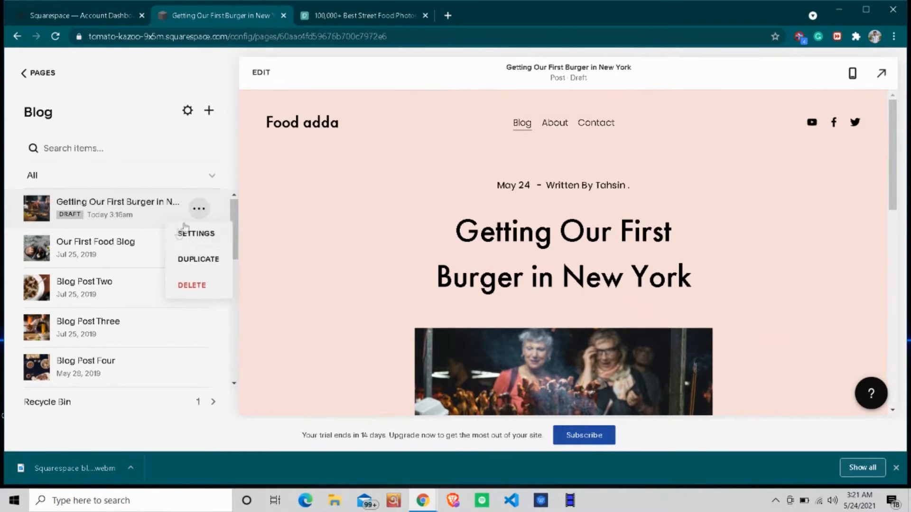
left_click(193, 246)
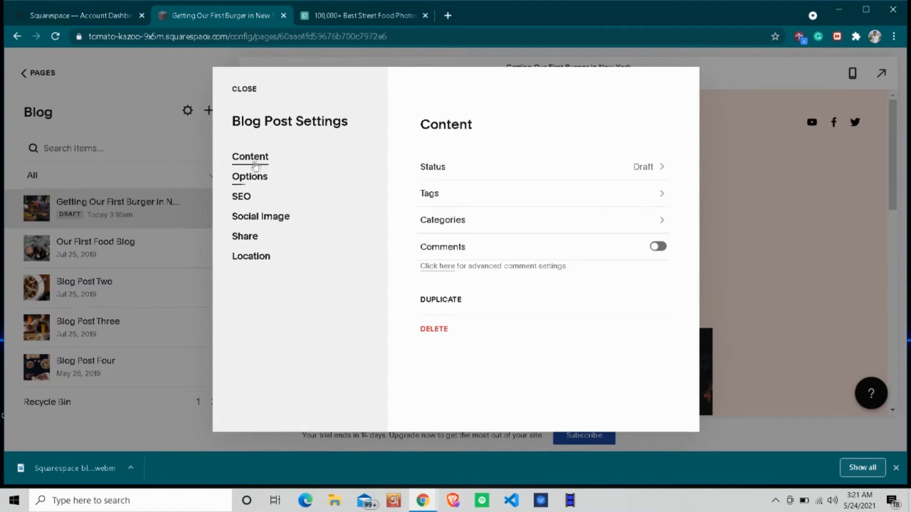
Try the Published and Scheduled statuses for the post, set it back to Draft and return to the content settings.
left_click(615, 171)
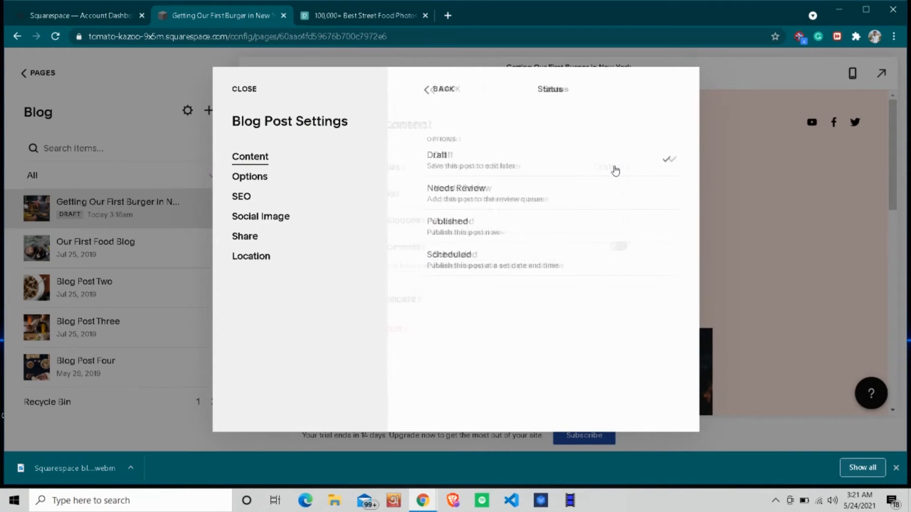
left_click(451, 235)
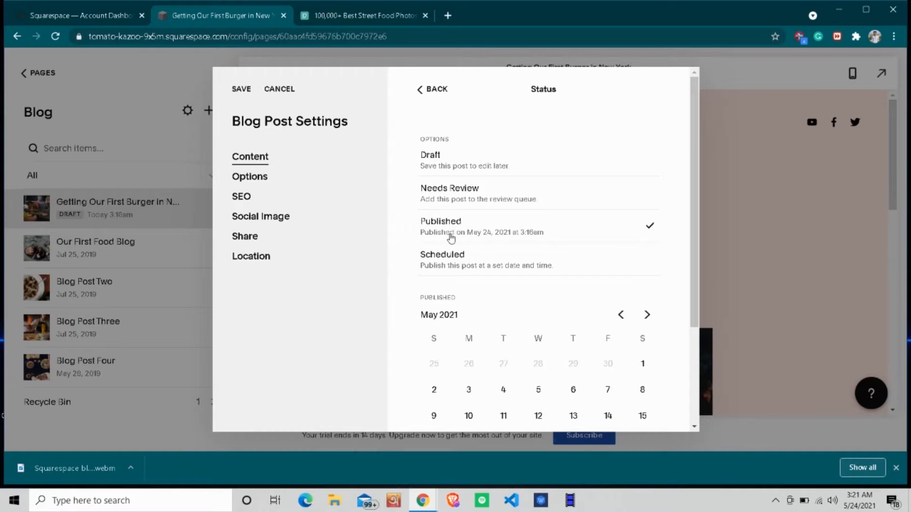
scroll(567, 264, "down", 3)
scroll(569, 265, "up", 3)
left_click(506, 261)
scroll(505, 259, "down", 3)
scroll(504, 259, "up", 3)
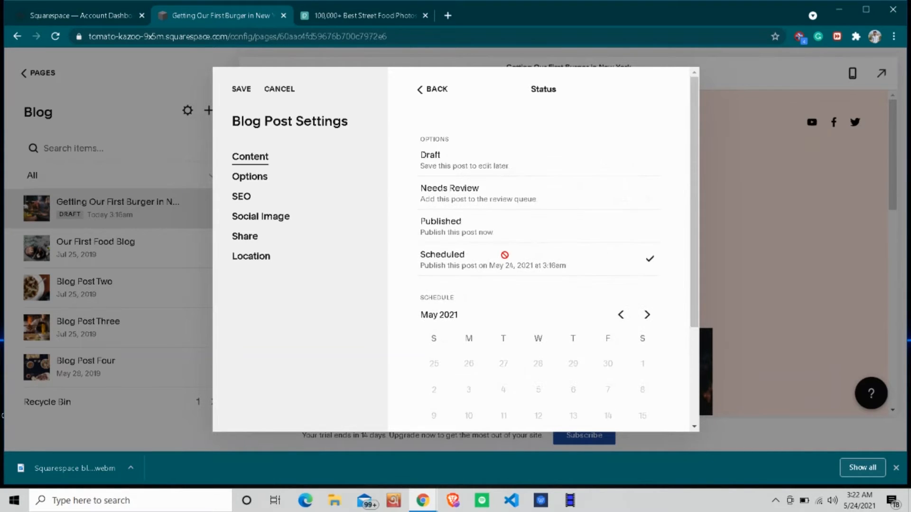
left_click(443, 167)
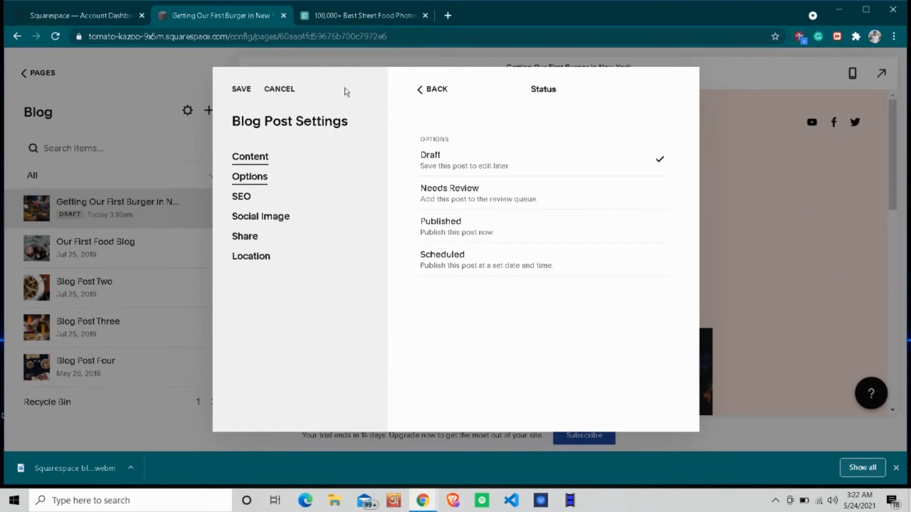
left_click(425, 89)
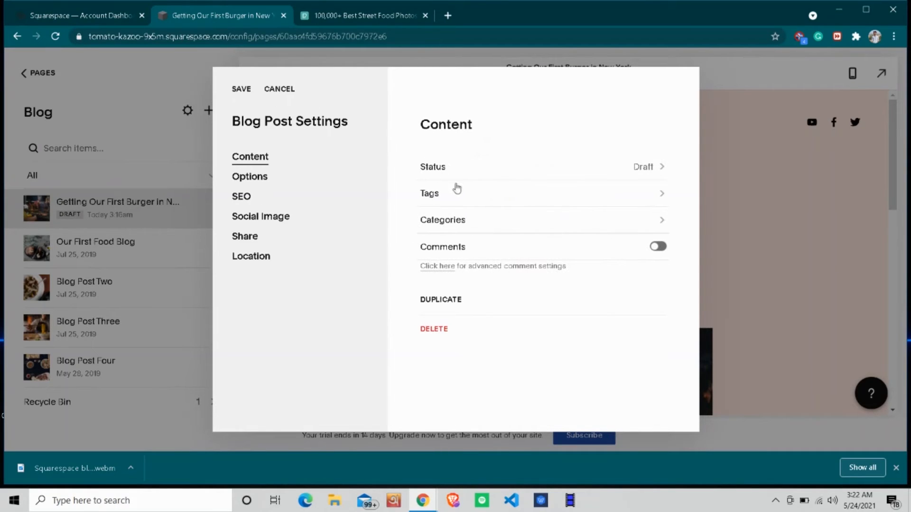
Add the tags "food", "review" and "burger review" to the post.
left_click(467, 195)
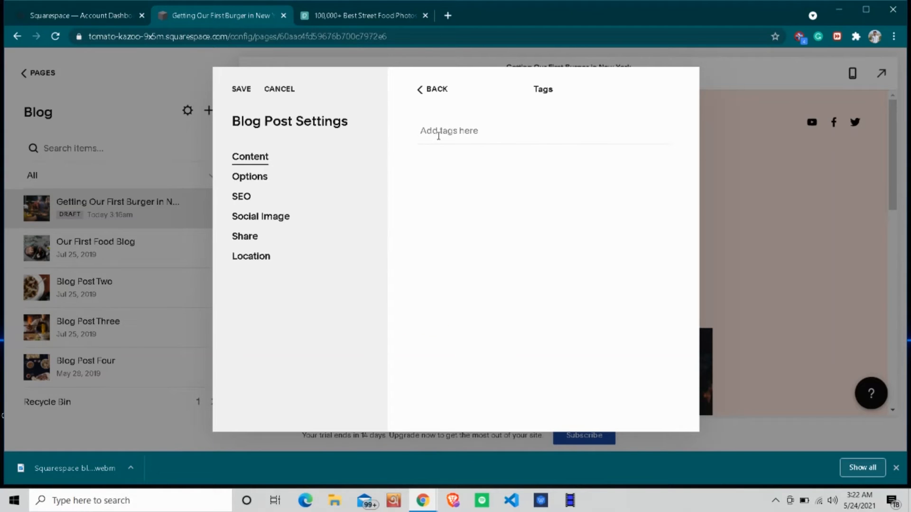
type("food")
key("Return")
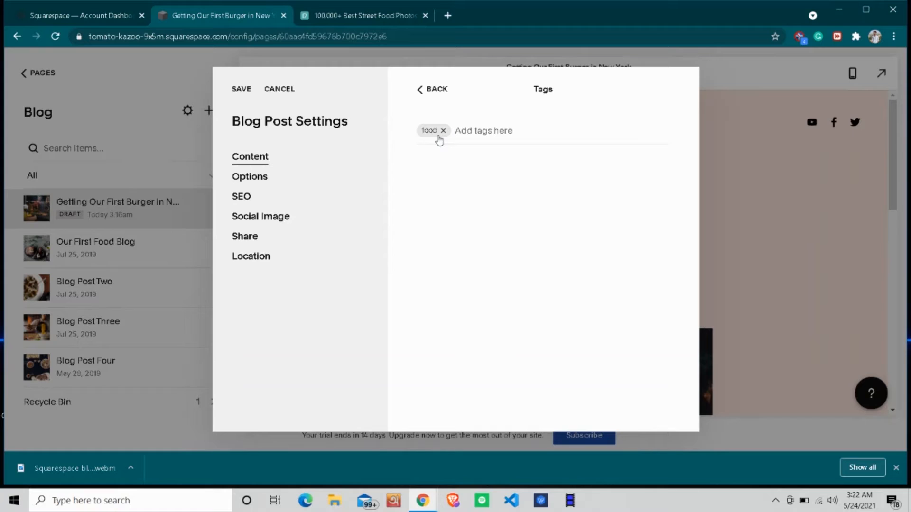
type("review")
key("Return")
type("burger rev")
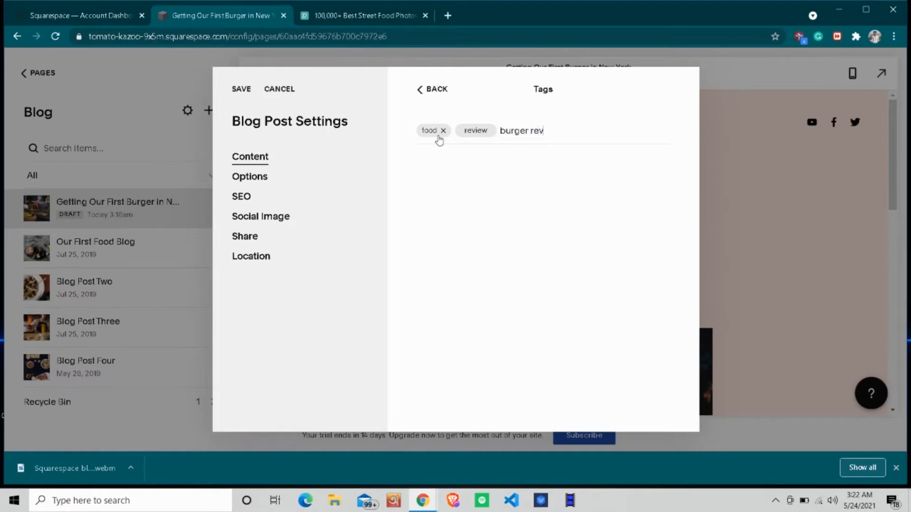
type("iew")
key("Return")
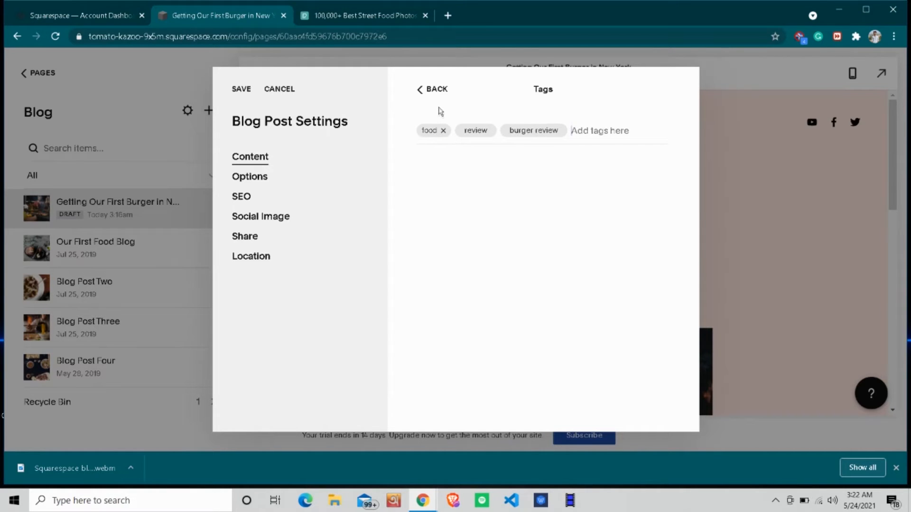
left_click(427, 92)
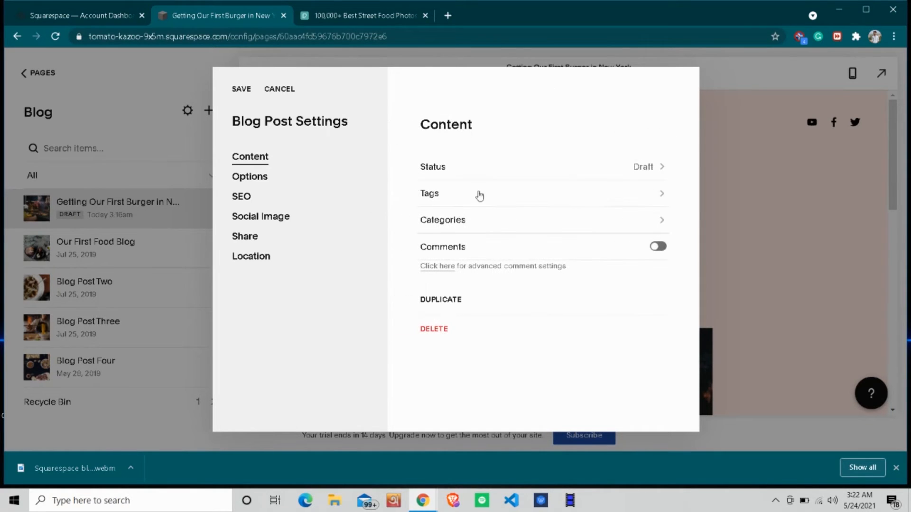
Add the category "Burger Review" to the post and enable its comments.
left_click(449, 225)
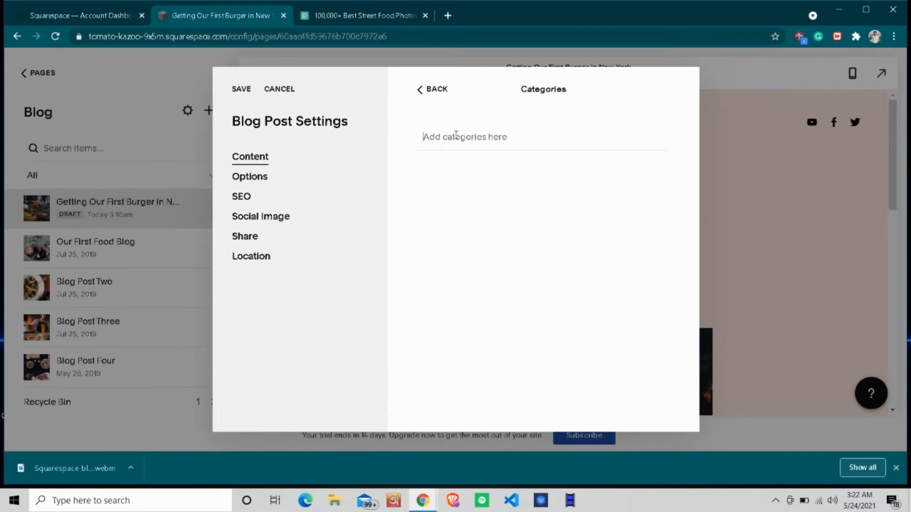
type("Burger Review")
left_click(455, 140)
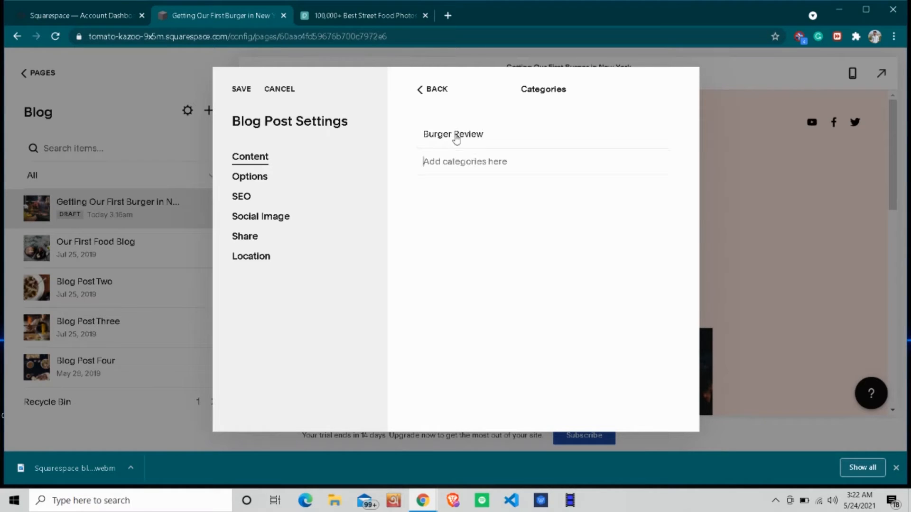
left_click(423, 101)
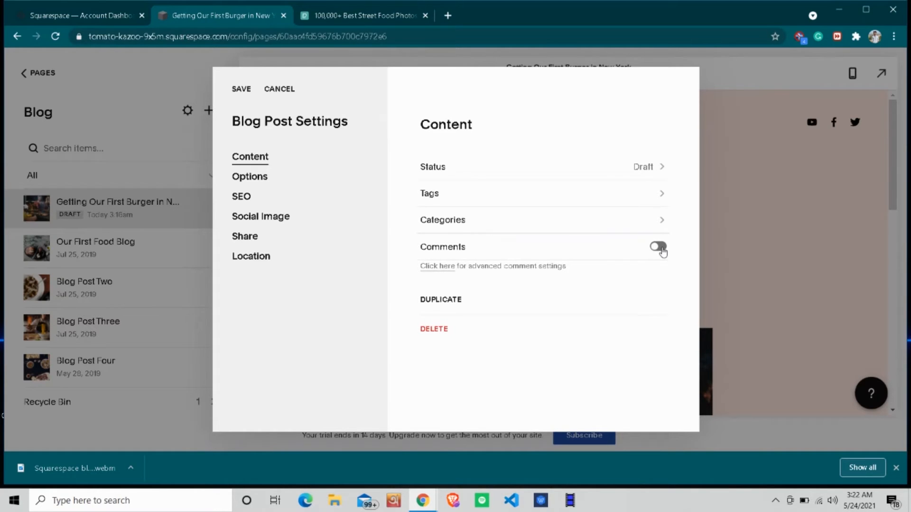
left_click(659, 247)
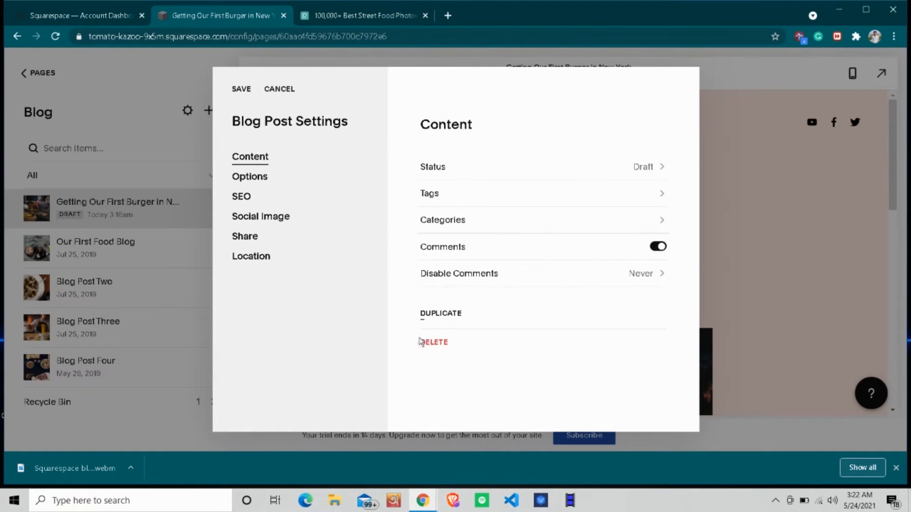
Look through the post's options, including thumbnail image, post URL, author, source URL, excerpt and featured post.
left_click(271, 179)
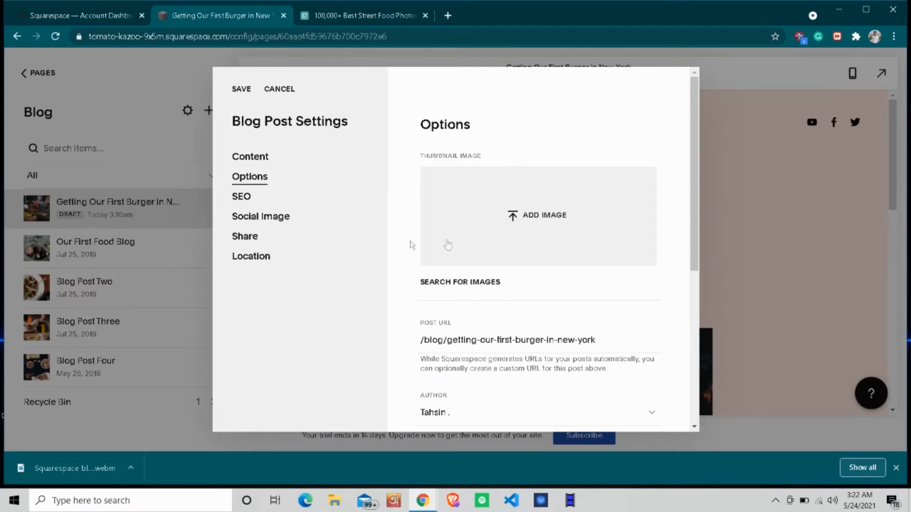
scroll(574, 215, "down", 3)
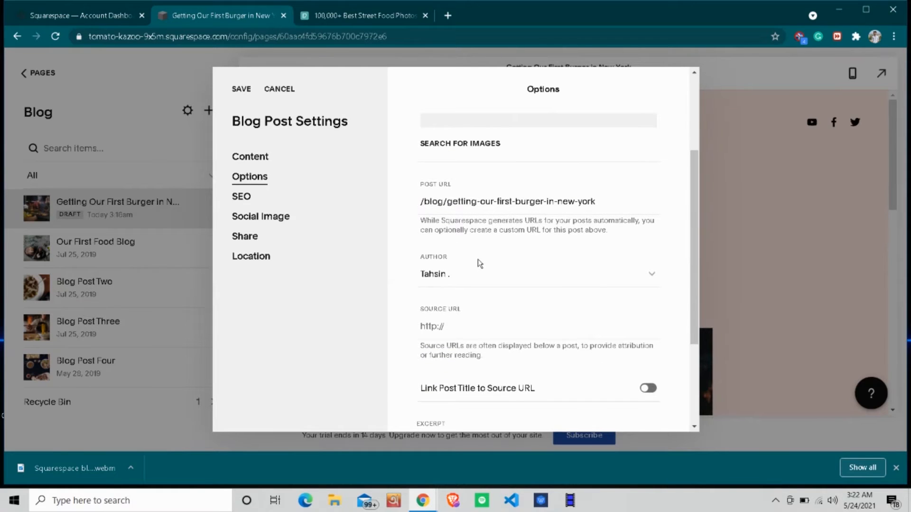
scroll(477, 260, "down", 2)
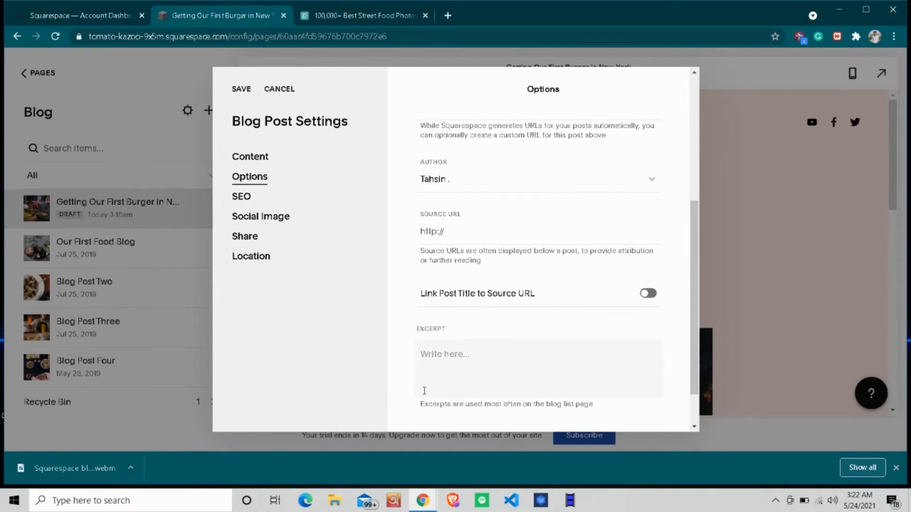
left_click(581, 189)
left_click(494, 186)
scroll(583, 226, "down", 1)
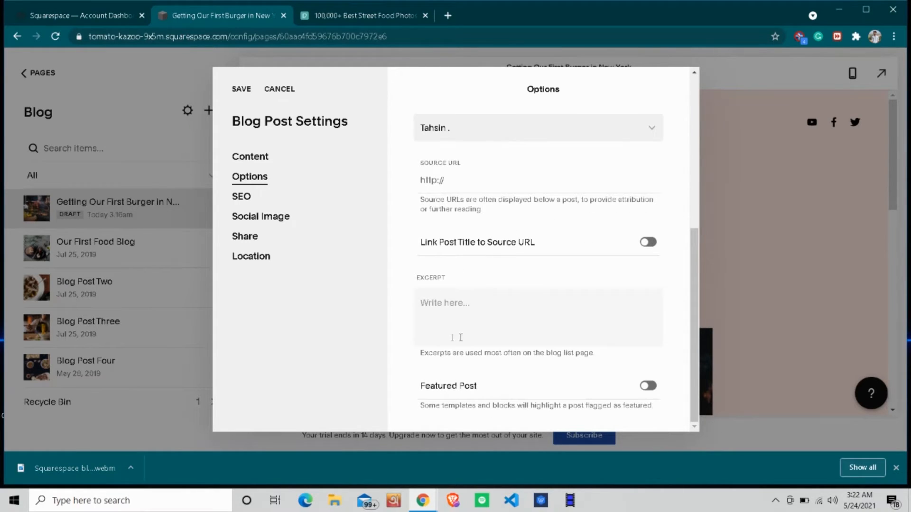
scroll(442, 302, "up", 5)
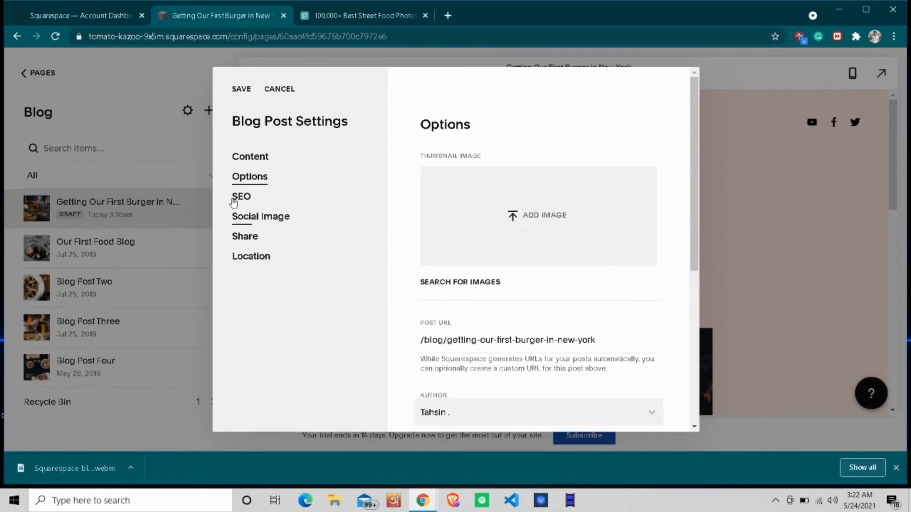
Set the post's SEO title to "First Burger In New York".
left_click(234, 199)
scroll(532, 216, "down", 1)
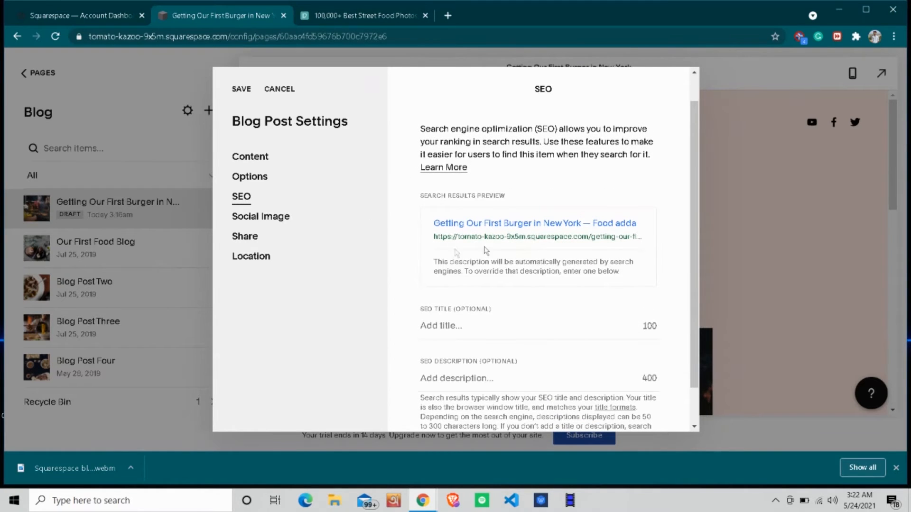
scroll(517, 316, "down", 1)
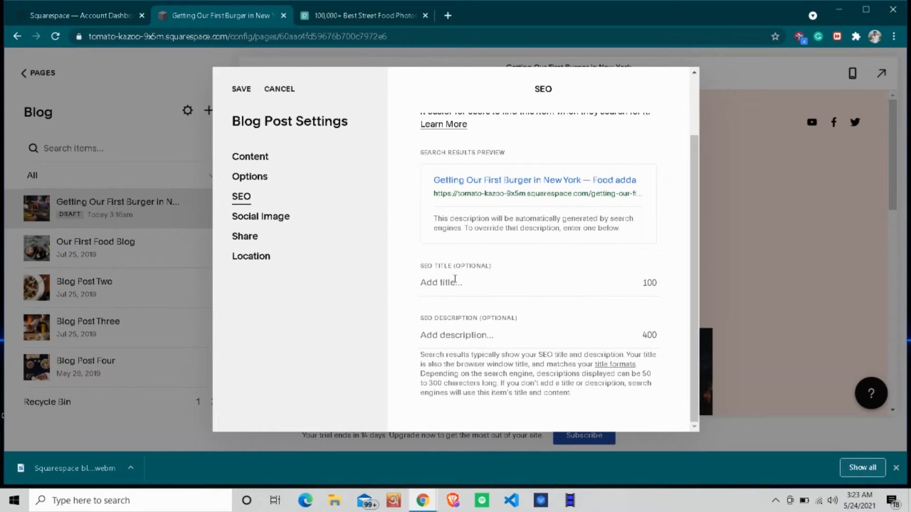
left_click(459, 284)
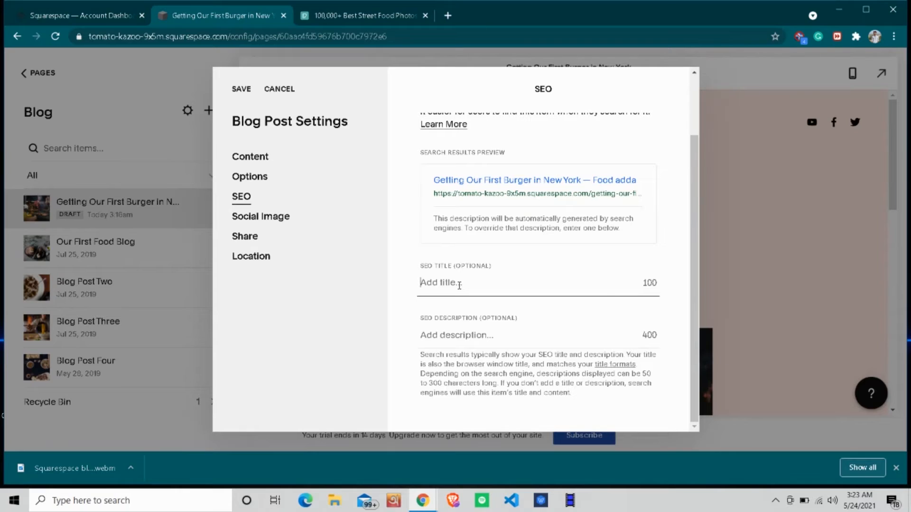
type("Fir")
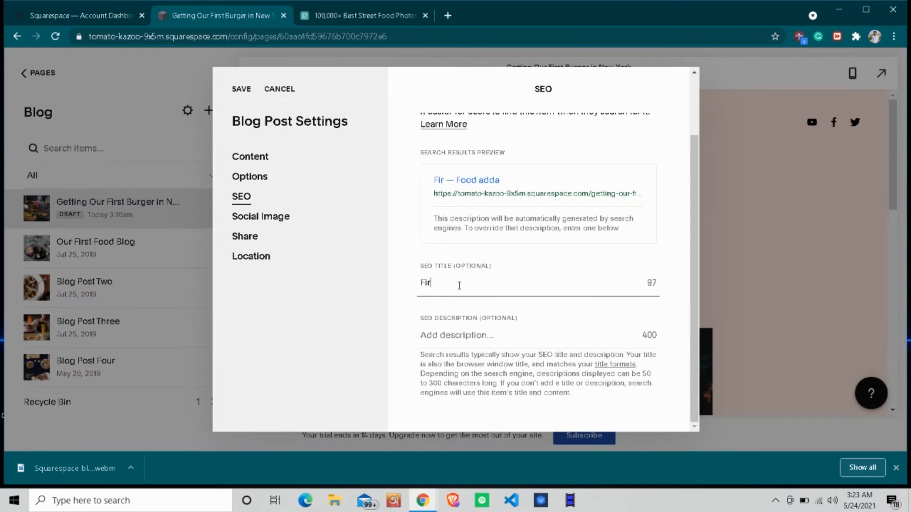
type("st Burge")
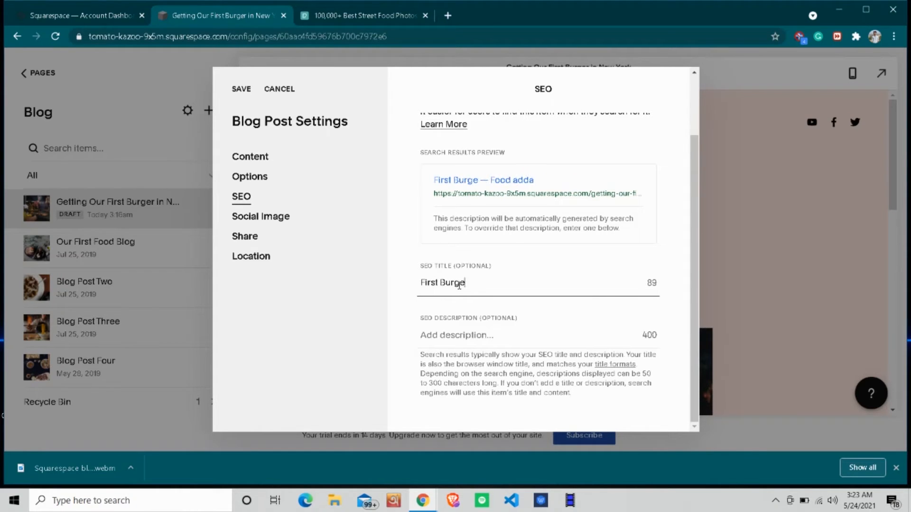
type("r In Ne")
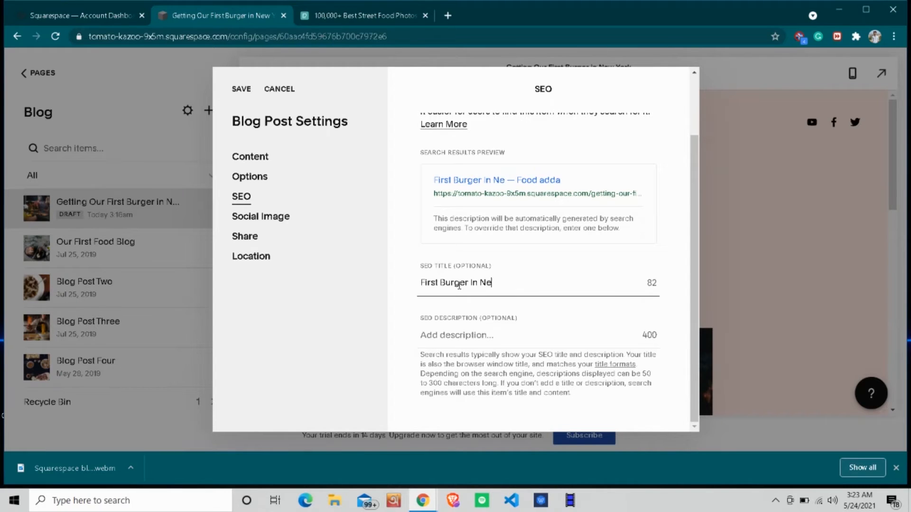
type("w York")
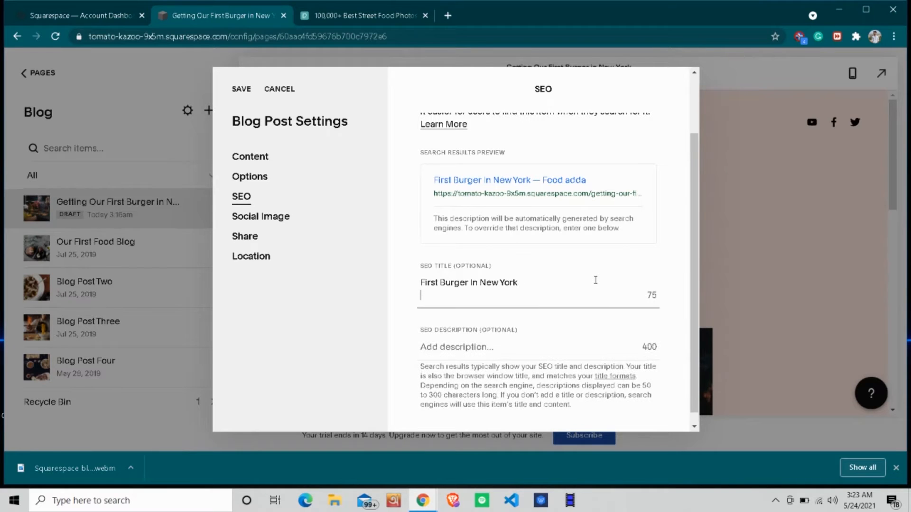
Enter the SEO description "We got our first burger in New york. It was very crispy." and check the search results preview.
left_click(496, 342)
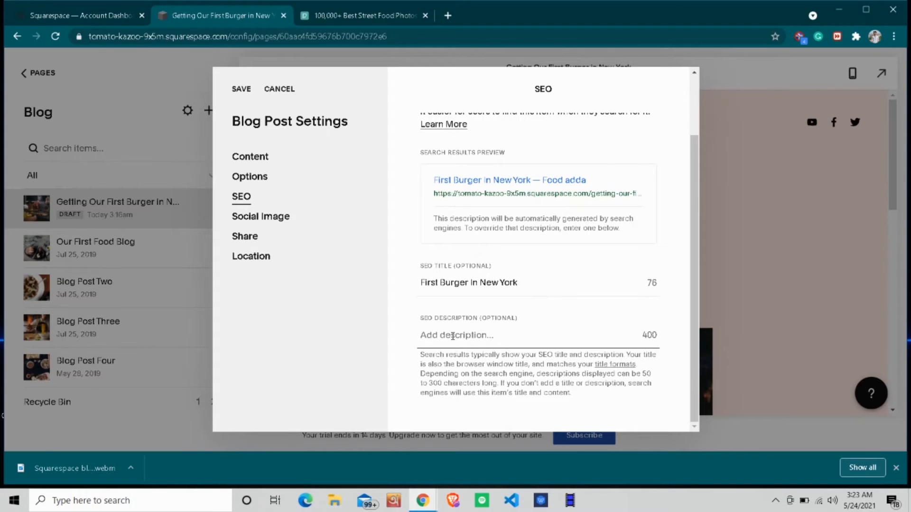
type("We g")
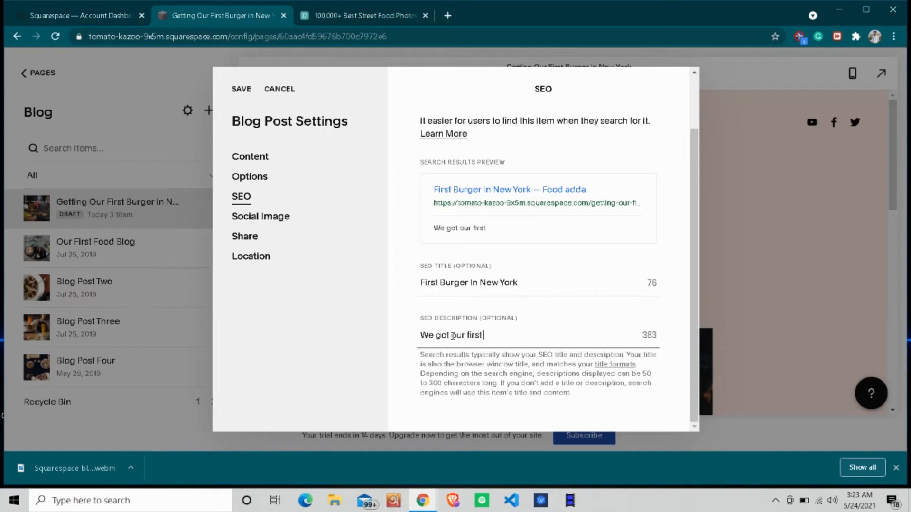
type("ot our first burger in New york. It was very")
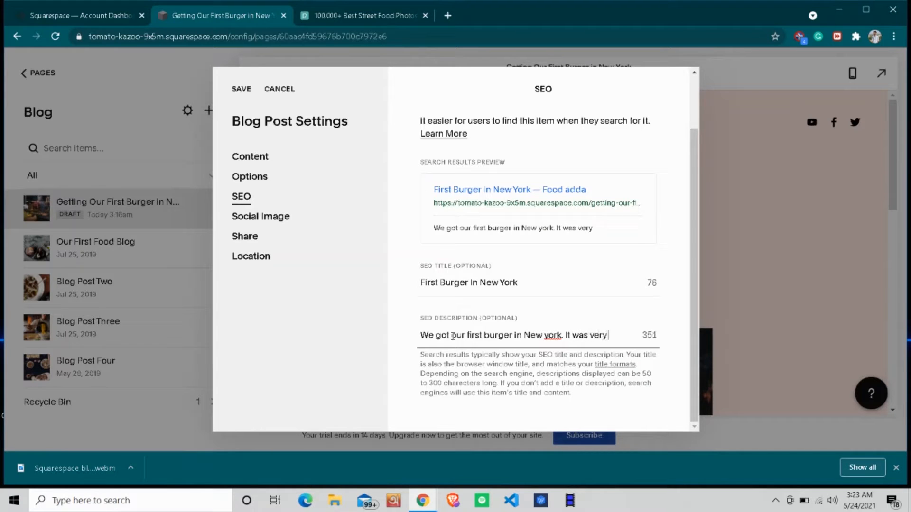
type("ispy.")
scroll(541, 242, "up", 1)
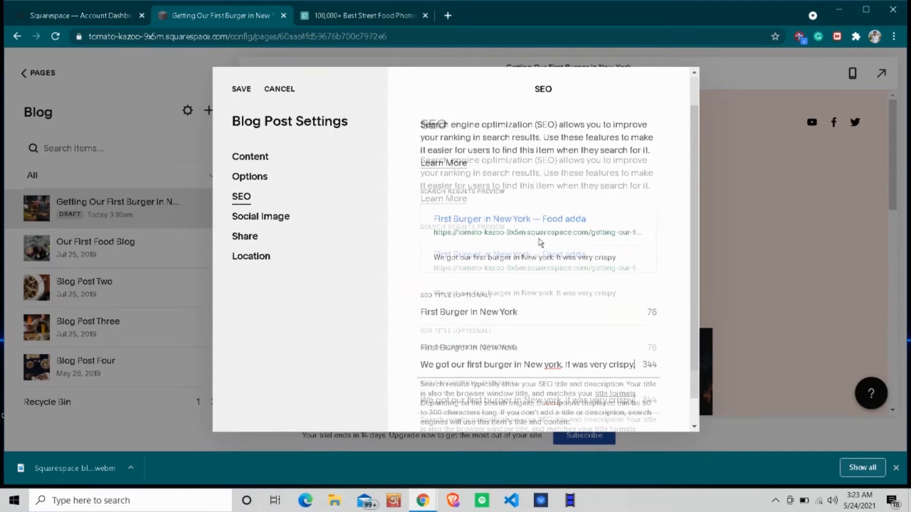
scroll(545, 287, "down", 1)
scroll(545, 286, "up", 1)
scroll(546, 287, "down", 1)
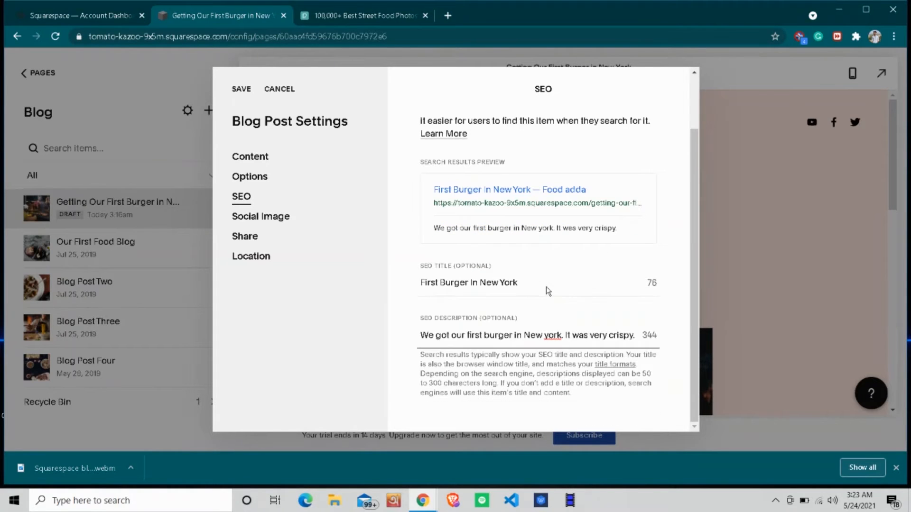
Save the blog post settings and look over the burger post's page down to its tags and author.
left_click(241, 89)
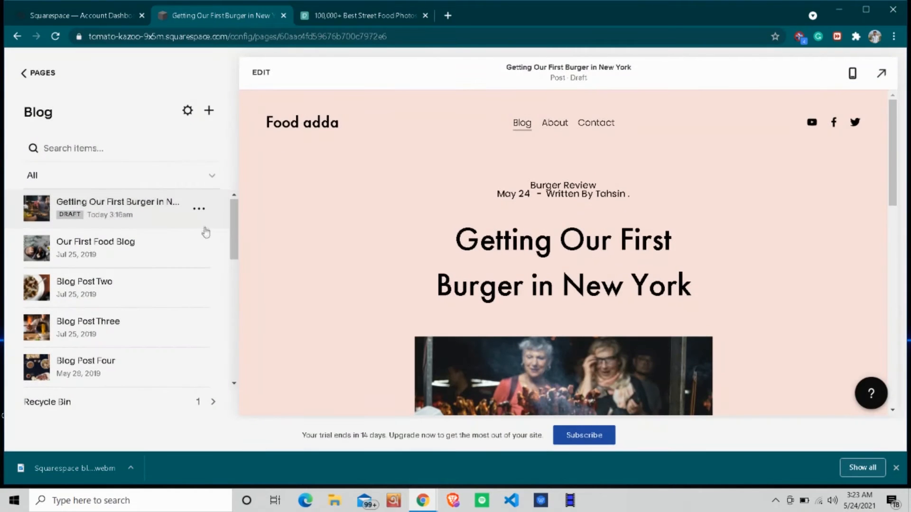
scroll(484, 261, "down", 4)
scroll(484, 261, "up", 4)
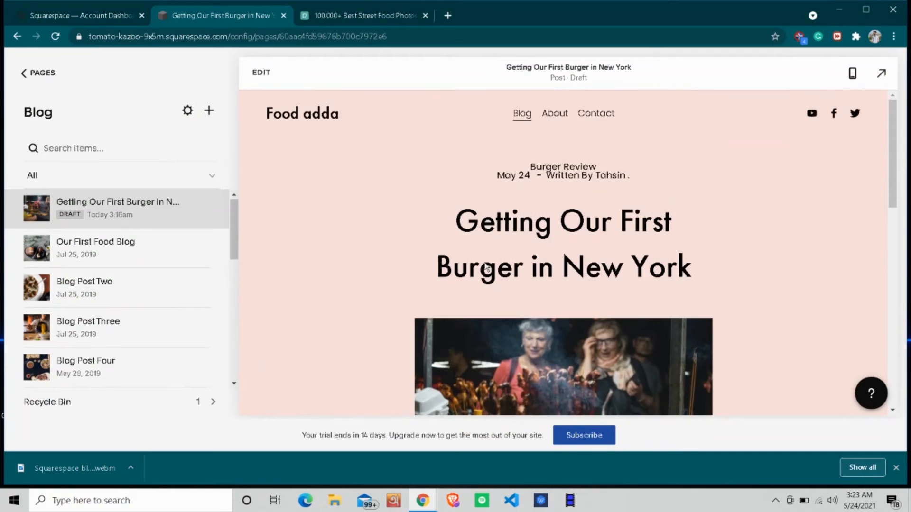
scroll(483, 264, "down", 10)
scroll(484, 264, "up", 5)
scroll(484, 264, "down", 3)
scroll(465, 301, "down", 3)
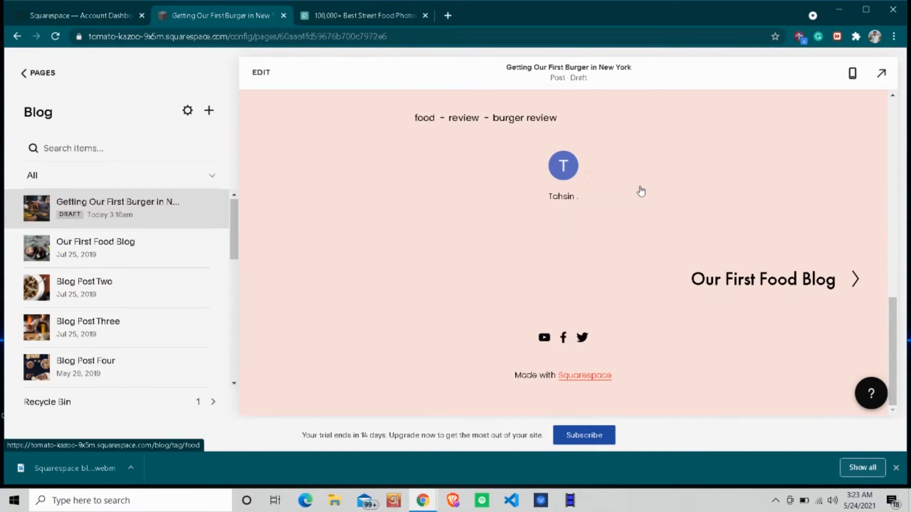
scroll(489, 322, "up", 15)
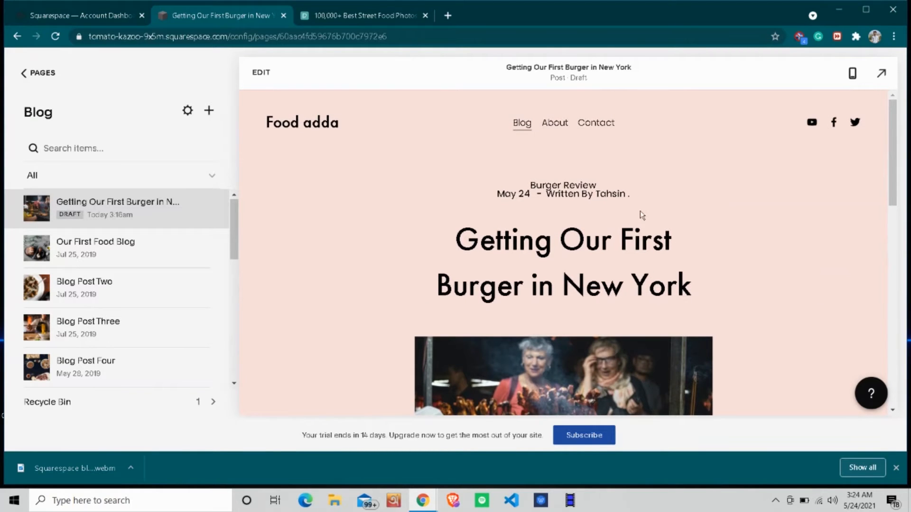
left_click(855, 39)
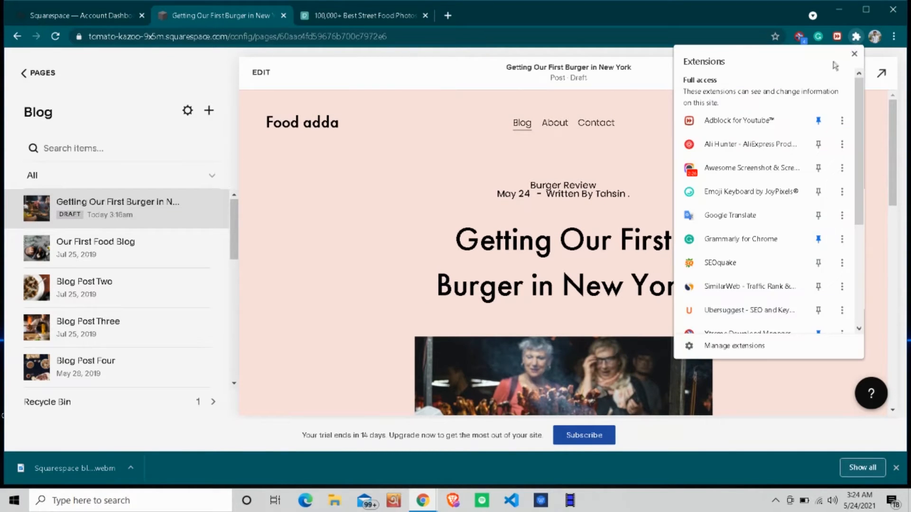
left_click(506, 206)
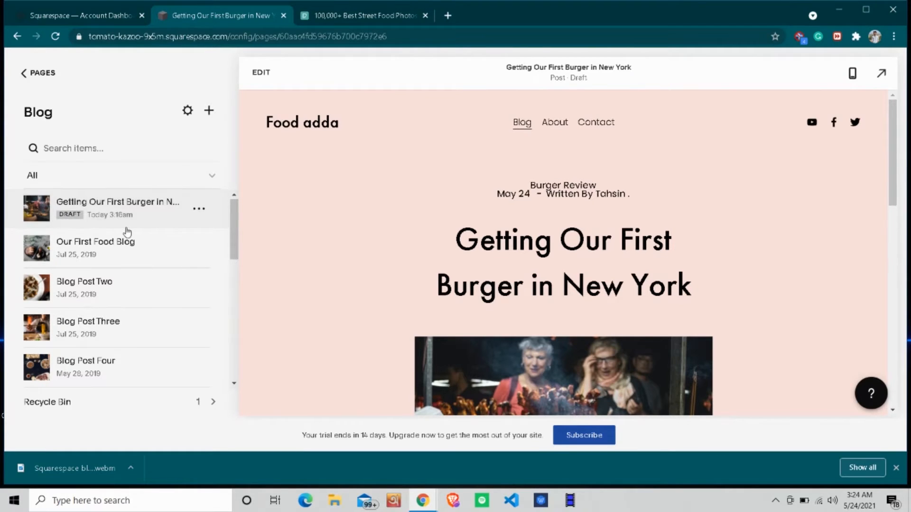
scroll(92, 319, "down", 8)
scroll(92, 324, "up", 8)
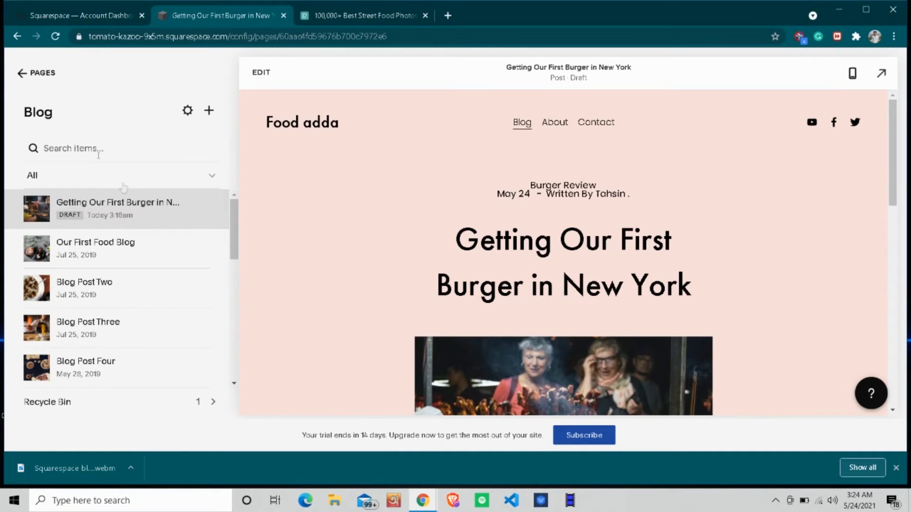
Duplicate the draft burger post and look through the copy.
left_click(199, 210)
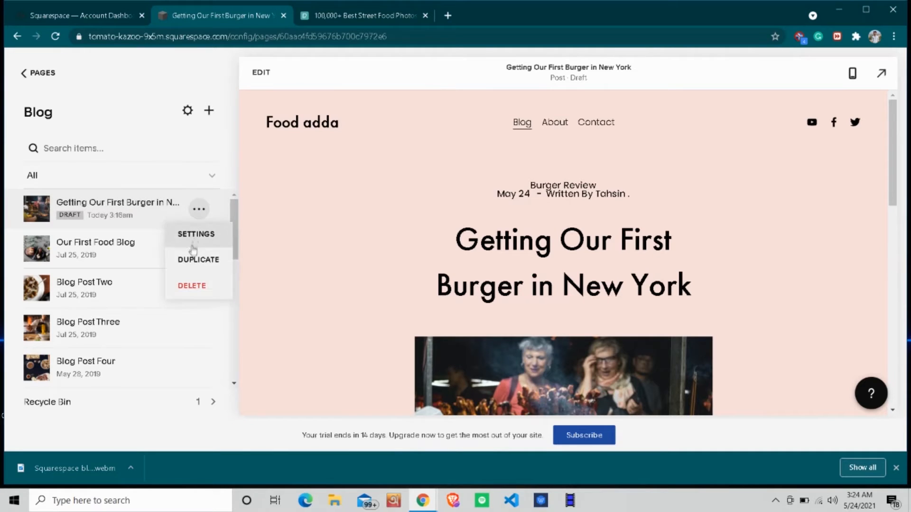
left_click(195, 259)
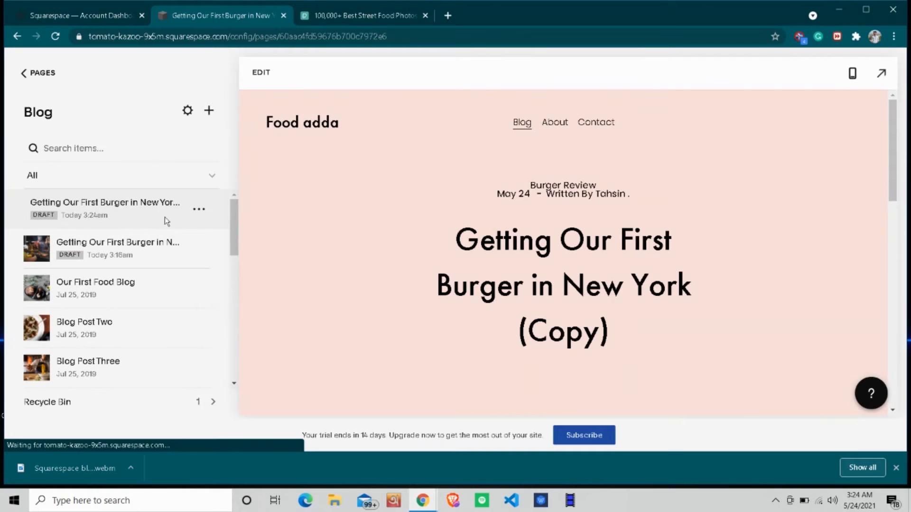
scroll(425, 225, "down", 10)
scroll(426, 227, "up", 10)
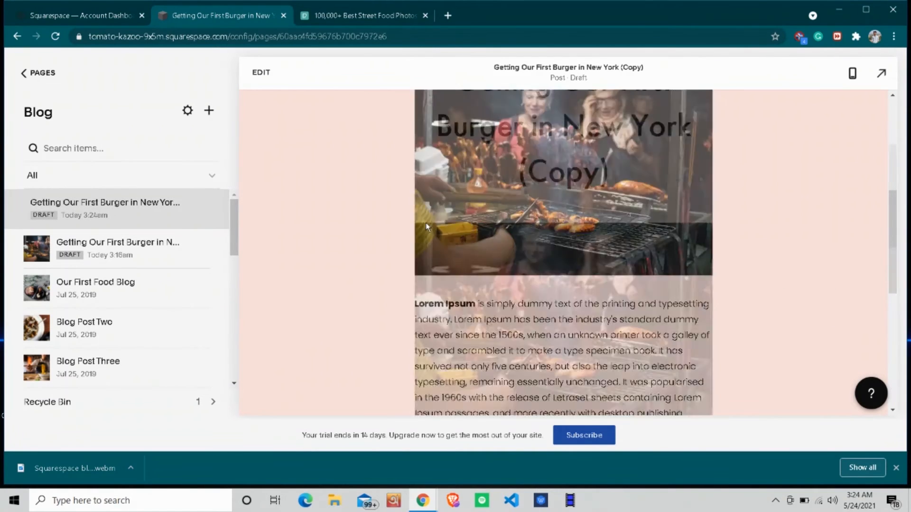
Delete the duplicated copy of the burger post.
mouse_move(163, 205)
left_click(199, 208)
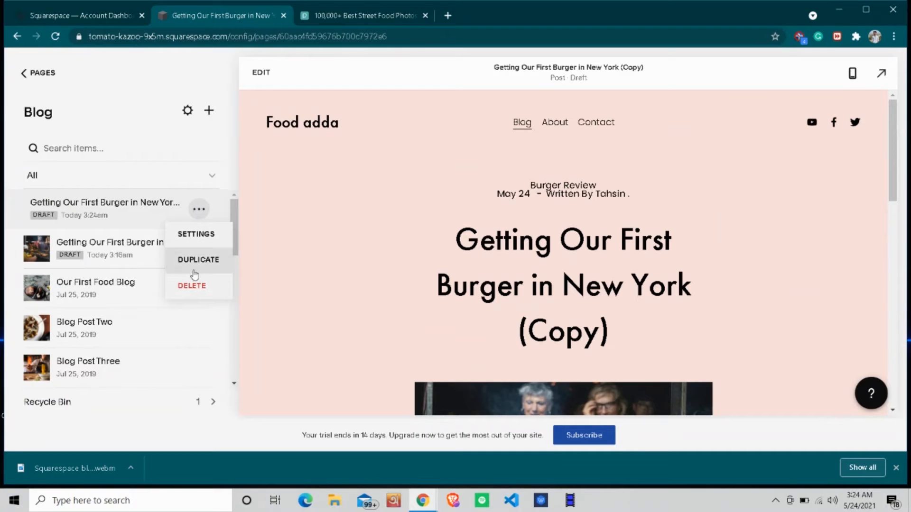
left_click(194, 292)
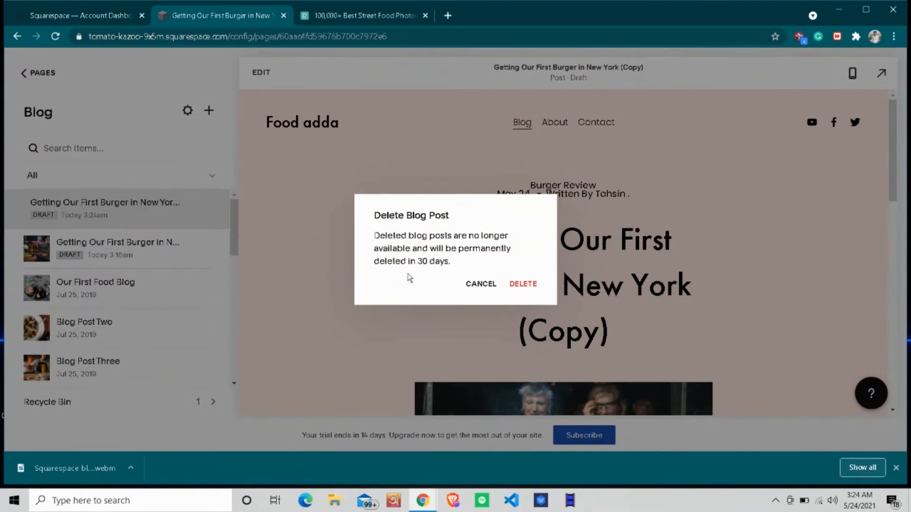
left_click(522, 286)
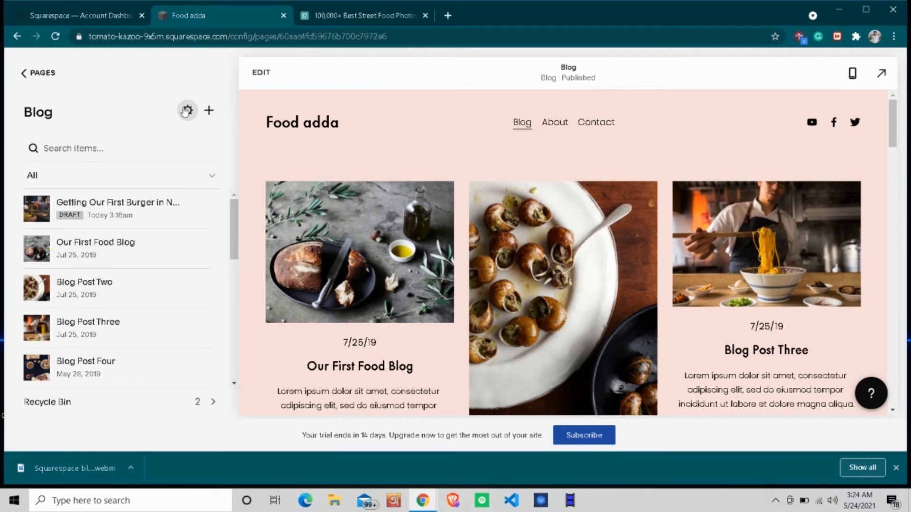
Set both the page title and the navigation title of the blog page to "Burger-Blog".
left_click(187, 111)
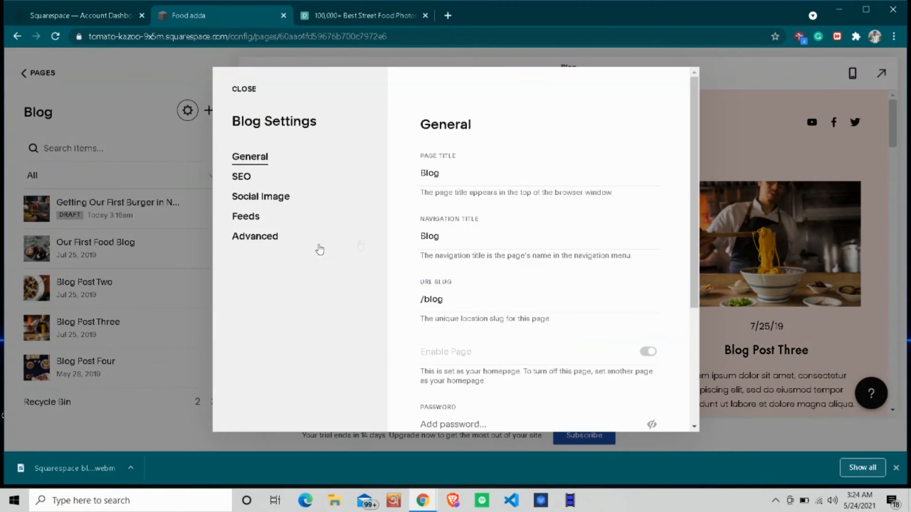
scroll(488, 227, "down", 3)
scroll(454, 189, "up", 3)
left_click(422, 174)
type("Burger")
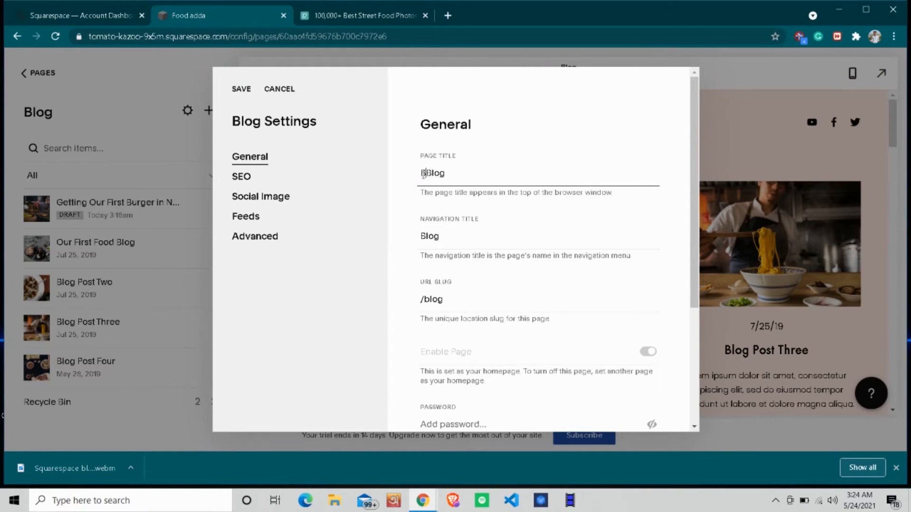
type("-")
left_click(421, 236)
type("Burger-")
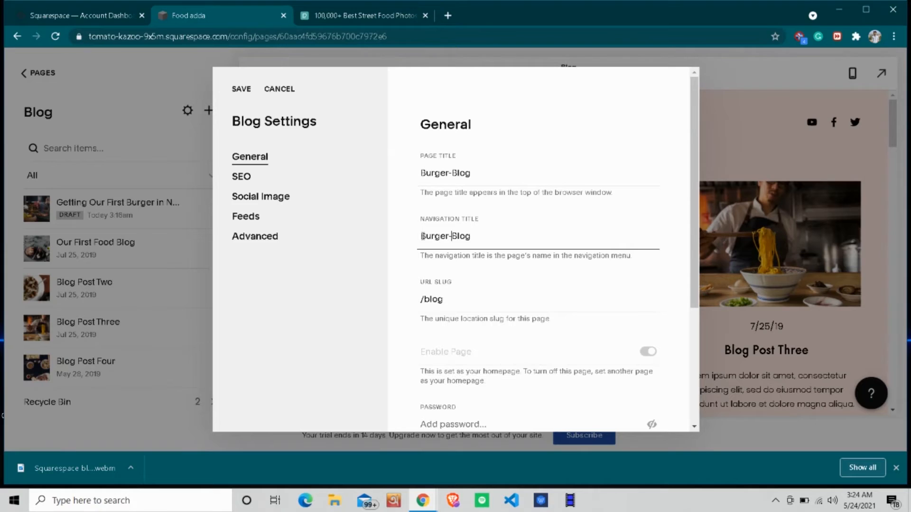
Change the blog page's URL slug to /burger-blog.
scroll(483, 291, "down", 2)
left_click_drag(448, 203, 432, 200)
key("BackSpace")
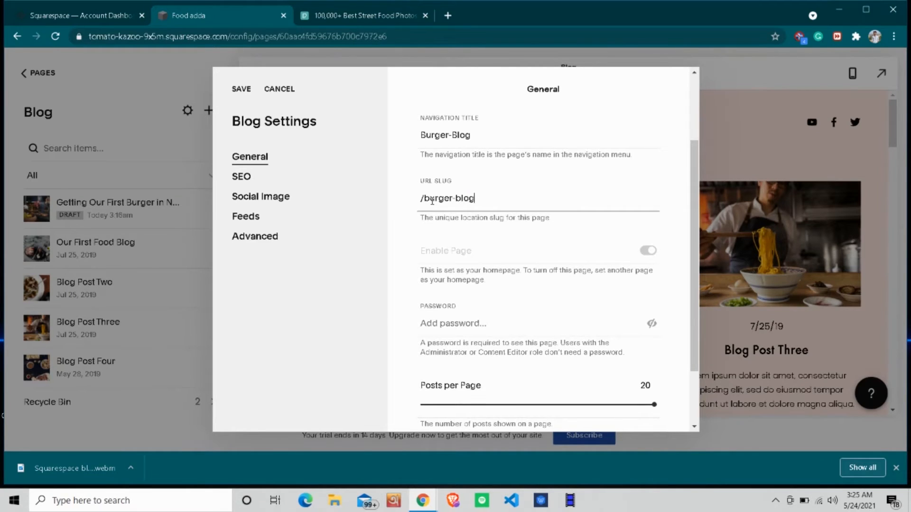
scroll(432, 200, "down", 1)
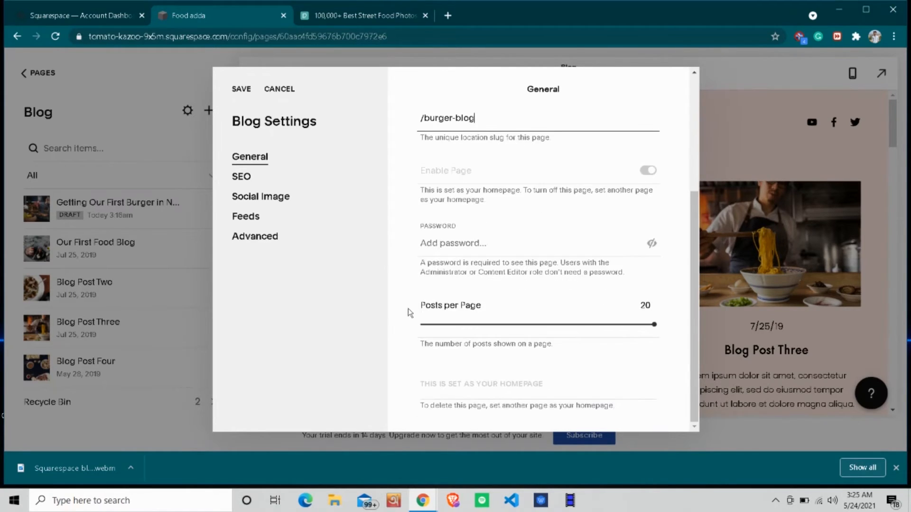
scroll(532, 277, "up", 3)
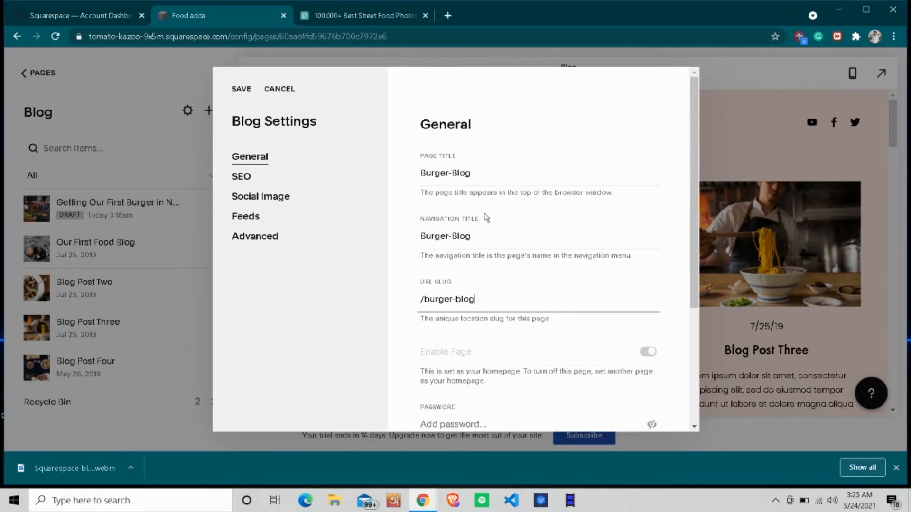
Check the posts-per-page setting and the blog page's SEO section, and save the blog settings.
scroll(486, 217, "down", 3)
left_click_drag(654, 325, 681, 318)
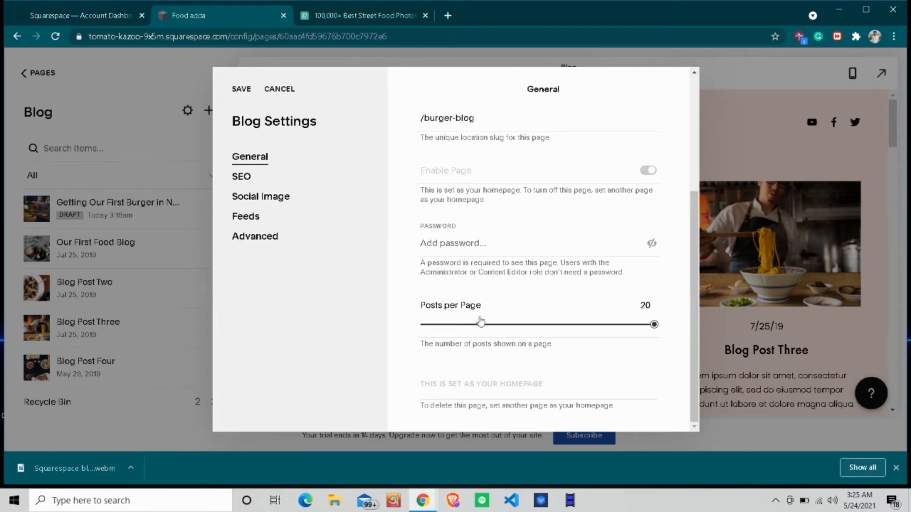
scroll(473, 390, "up", 4)
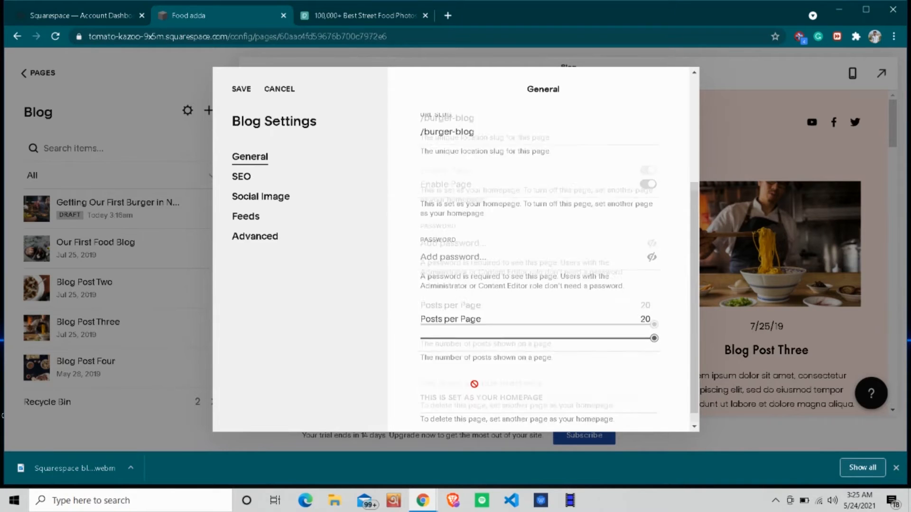
left_click(239, 175)
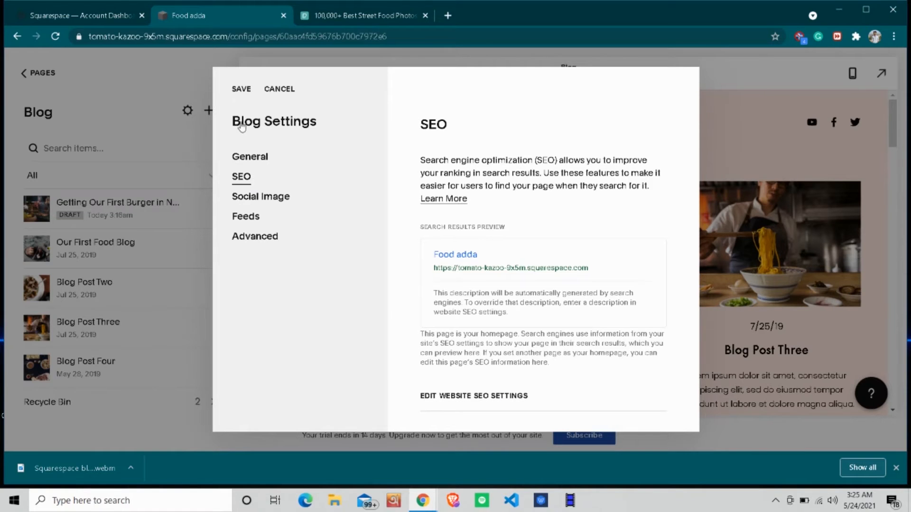
left_click(241, 90)
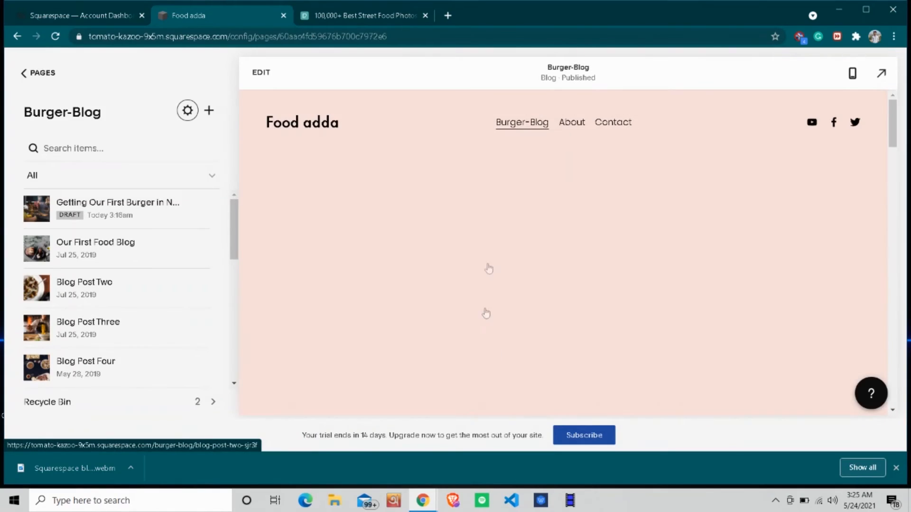
Look through the Burger-Blog page from its post grid down to the newsletter section and footer.
scroll(543, 266, "down", 3)
scroll(543, 265, "down", 20)
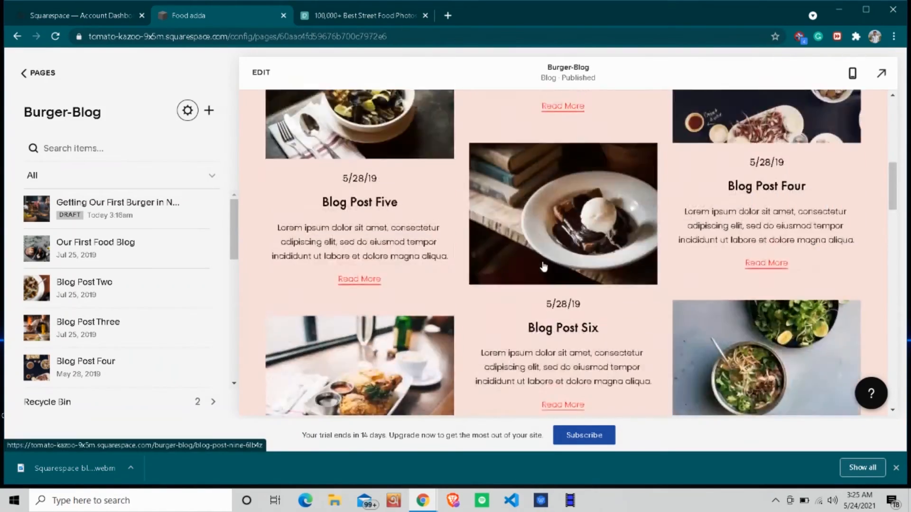
scroll(543, 266, "down", 5)
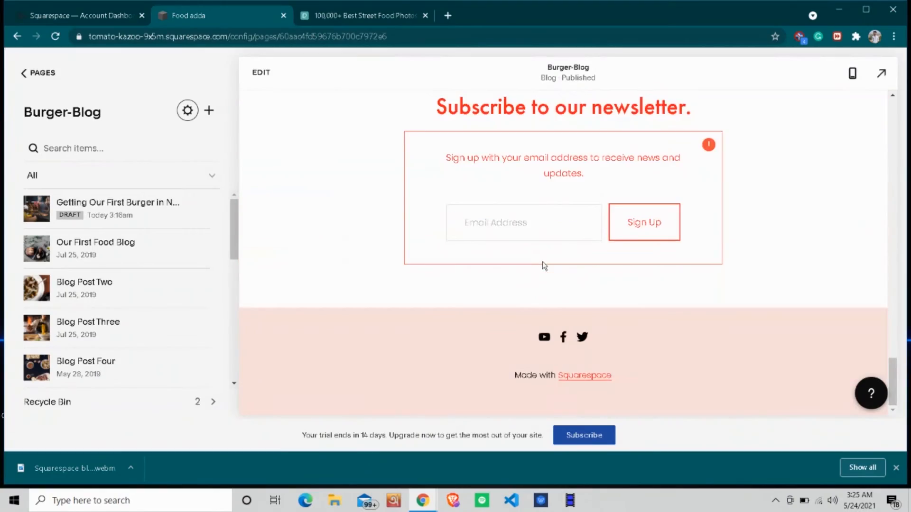
scroll(464, 294, "up", 20)
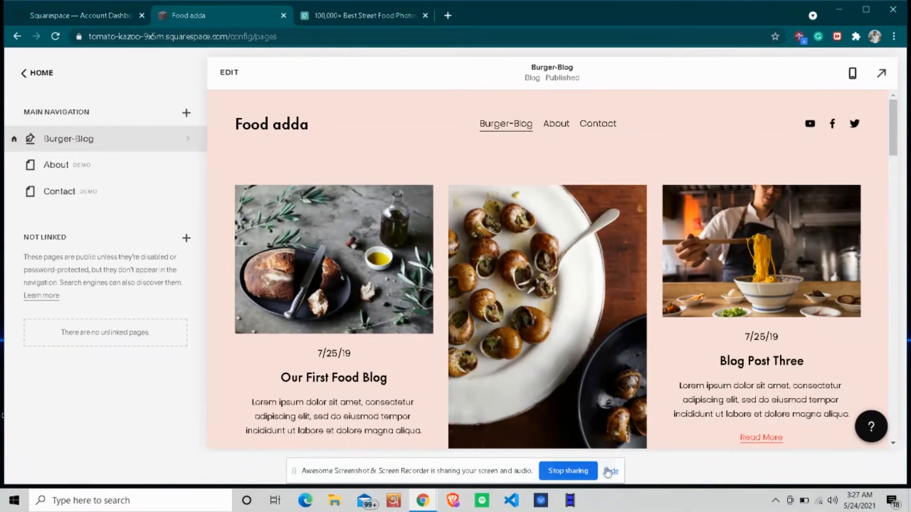
left_click(609, 471)
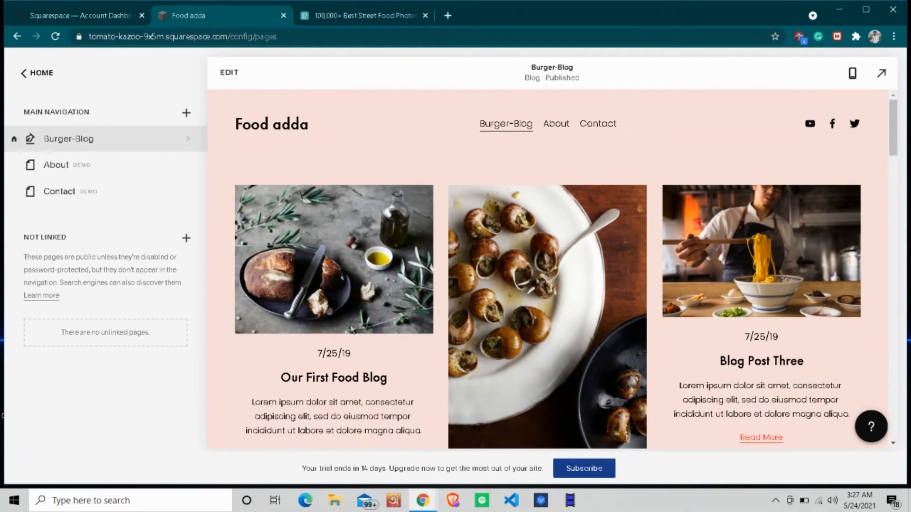
Open the Site Styles in the website's design settings and dismiss the introduction.
left_click(24, 75)
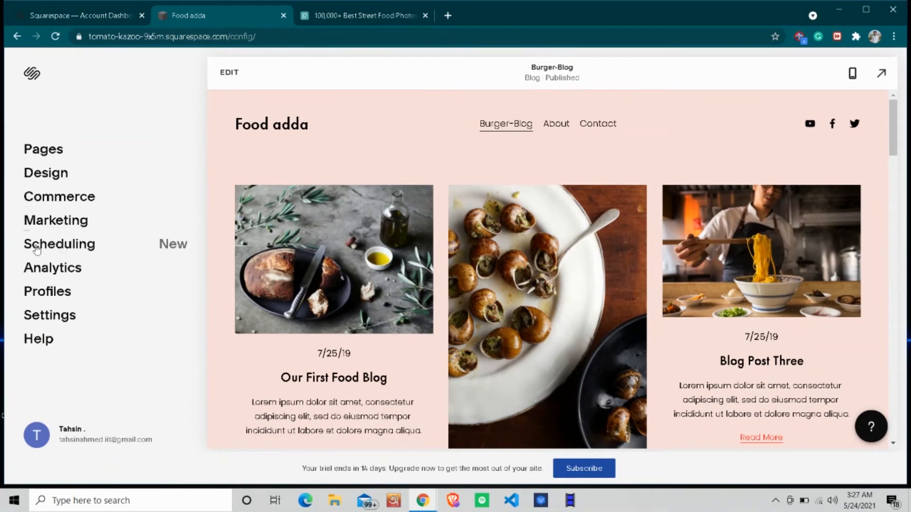
left_click(61, 175)
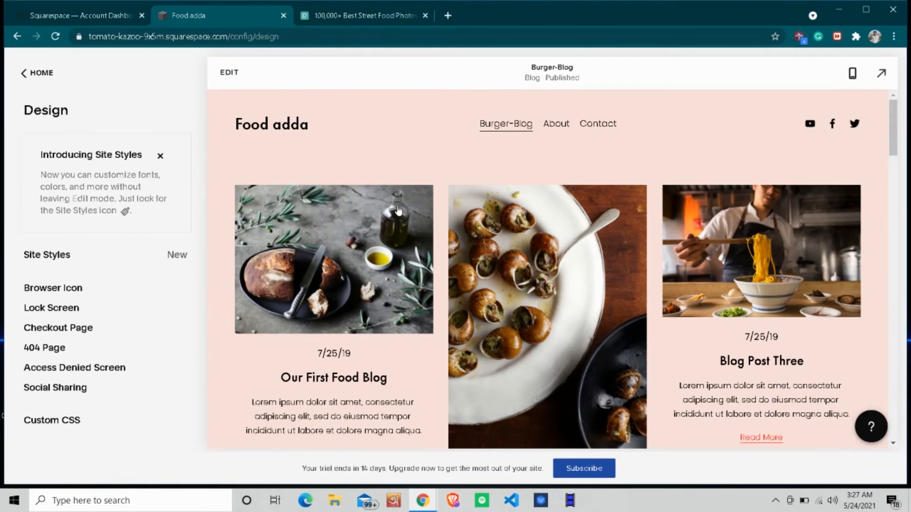
left_click(70, 260)
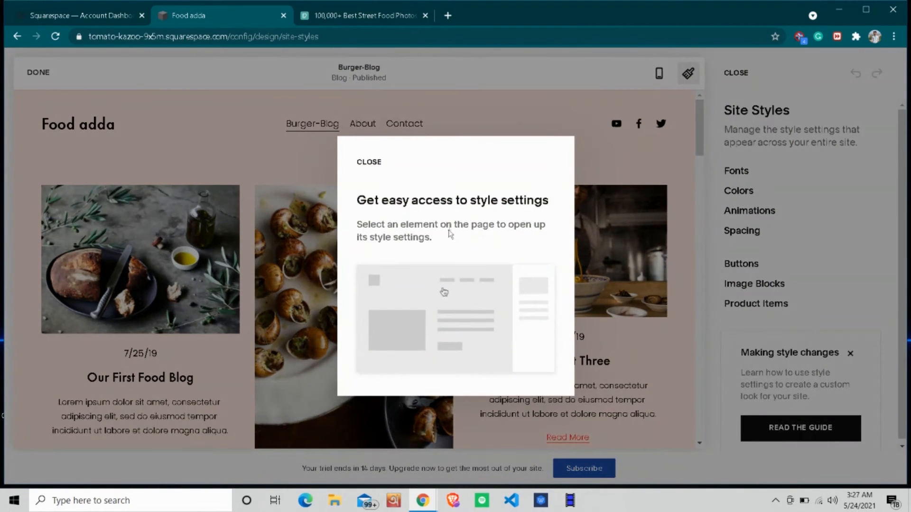
left_click(369, 163)
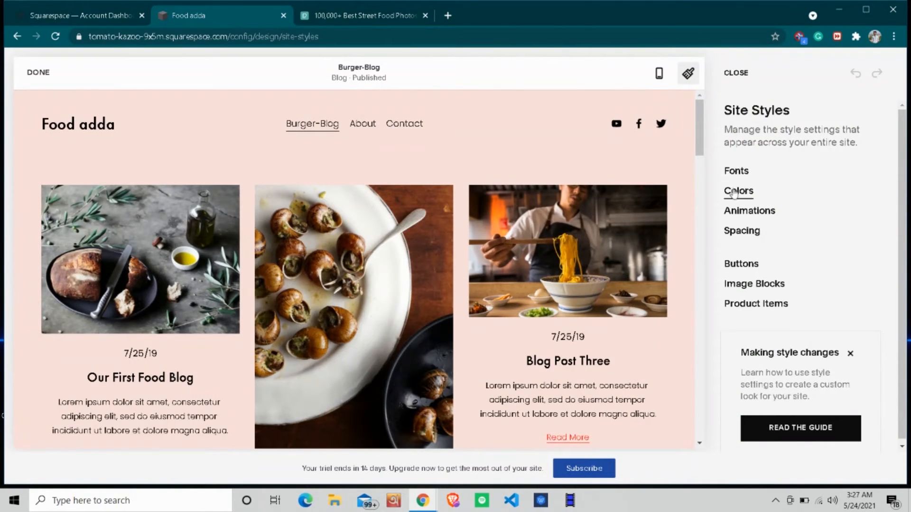
Open the global Headings text style in the site's font settings and review its weight, spacing and size options.
left_click(734, 169)
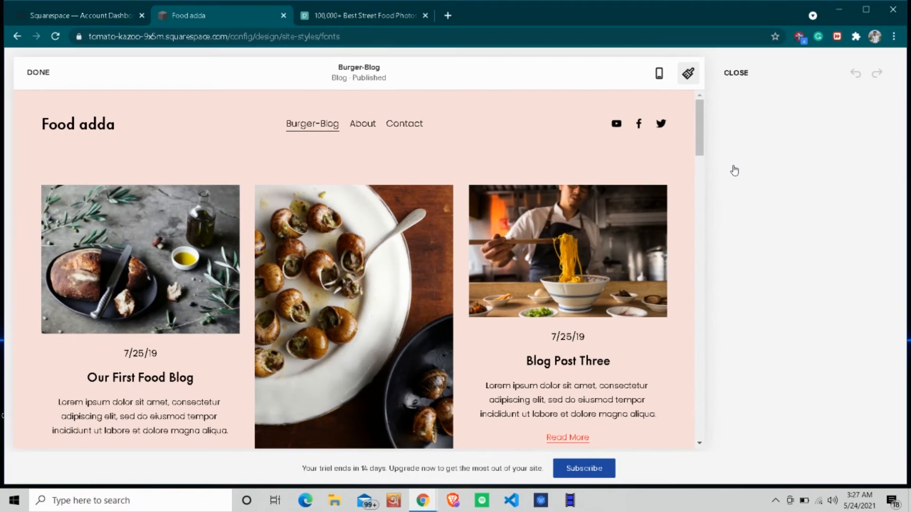
scroll(763, 303, "down", 3)
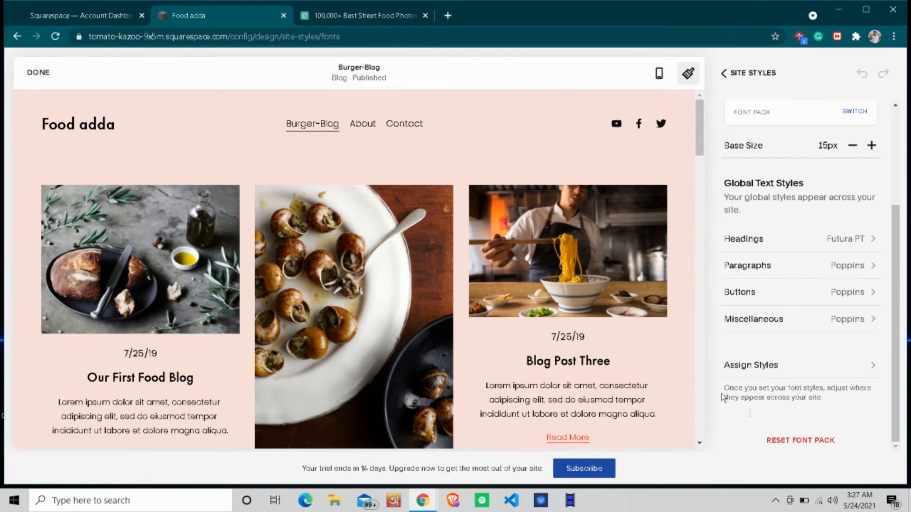
scroll(787, 275, "up", 1)
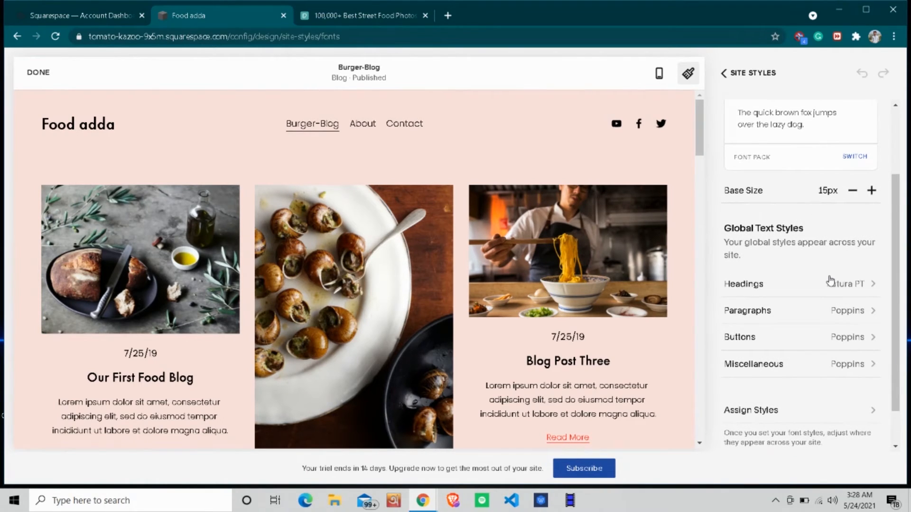
left_click(830, 282)
scroll(797, 294, "down", 3)
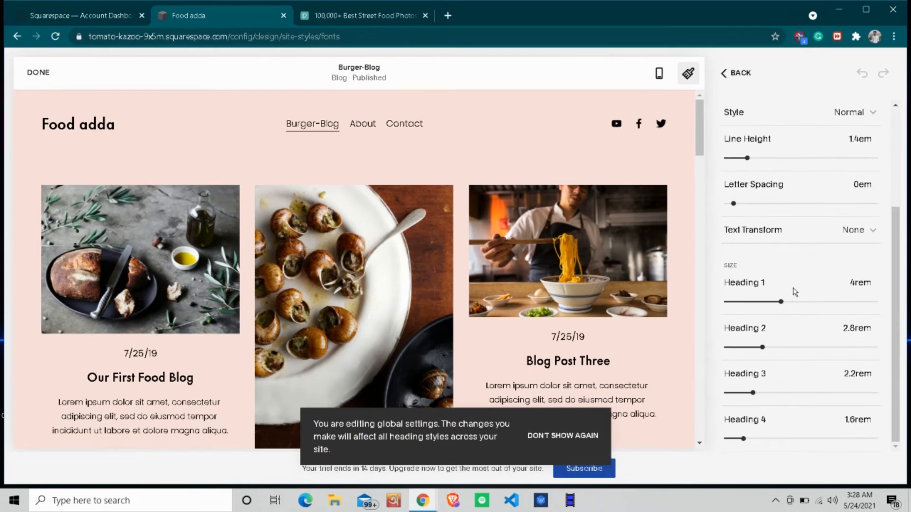
scroll(794, 291, "up", 3)
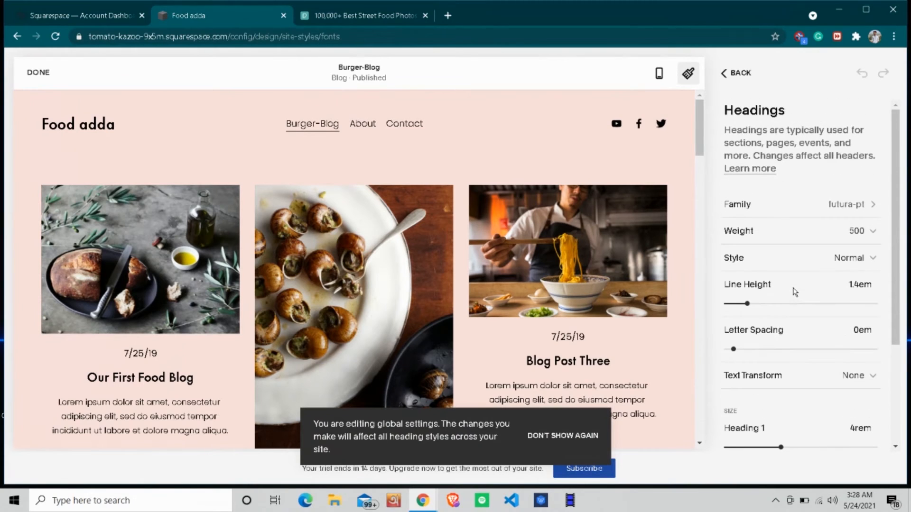
Change the font family of all headings to Bree from the full font list and check it on the blog page.
left_click(788, 207)
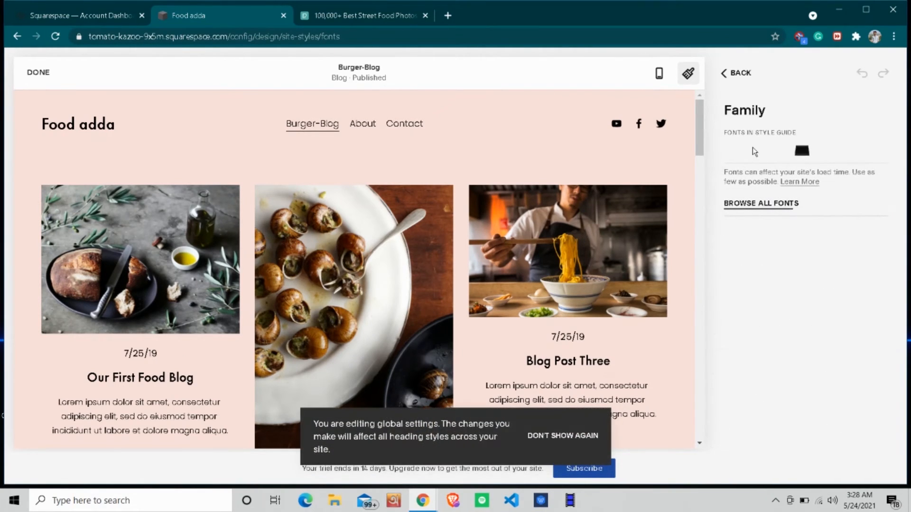
left_click(761, 205)
scroll(797, 266, "down", 3)
scroll(772, 255, "up", 1)
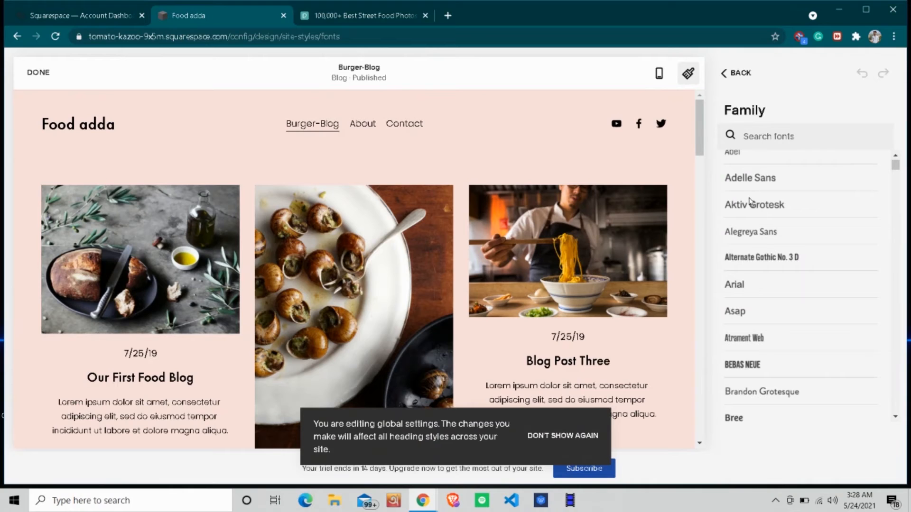
scroll(749, 202, "down", 7)
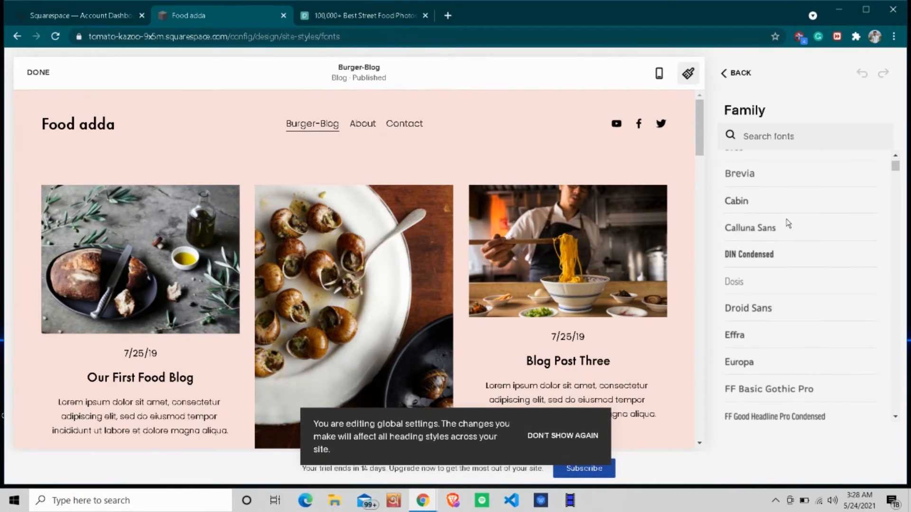
scroll(788, 223, "up", 2)
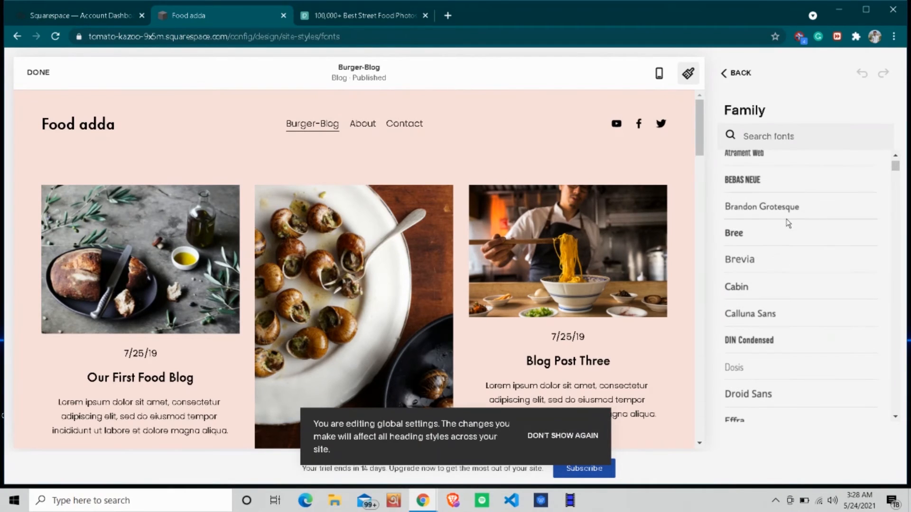
left_click(738, 235)
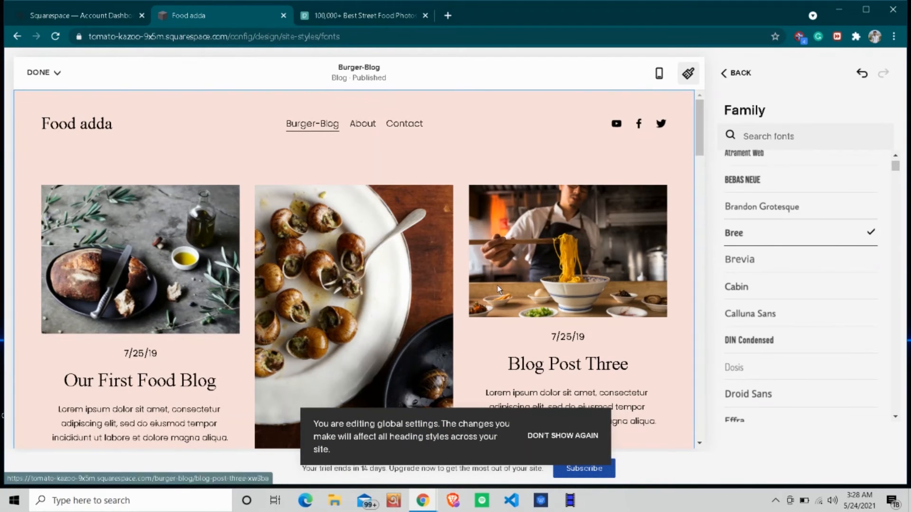
scroll(497, 286, "down", 2)
scroll(497, 286, "up", 2)
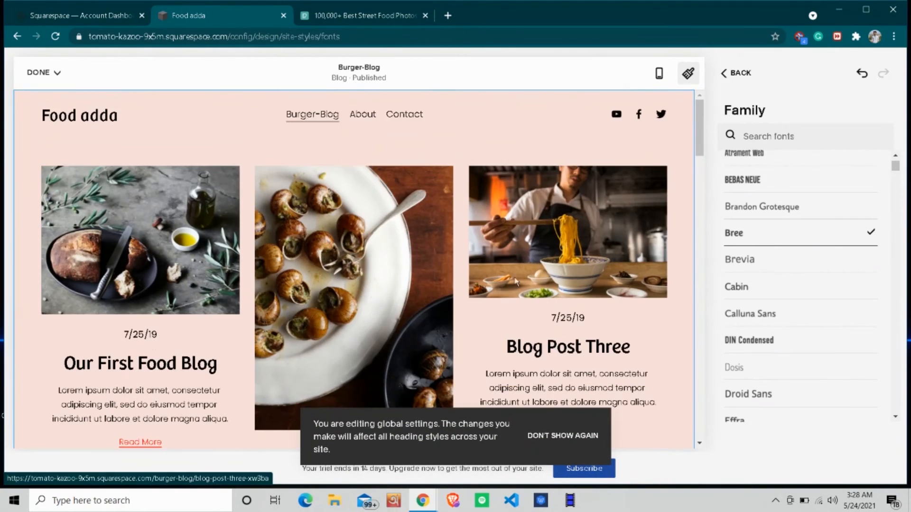
Close the heading font settings and Site Styles, and save the design changes.
left_click(731, 80)
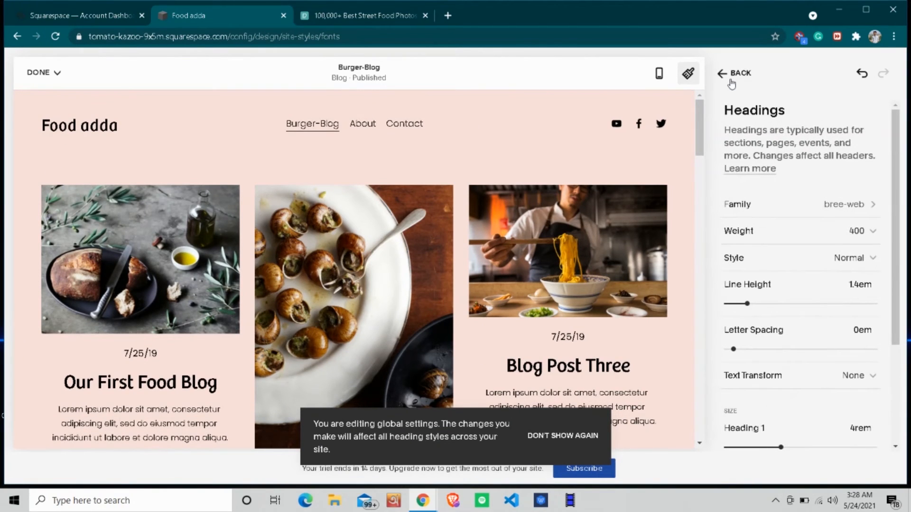
left_click(731, 77)
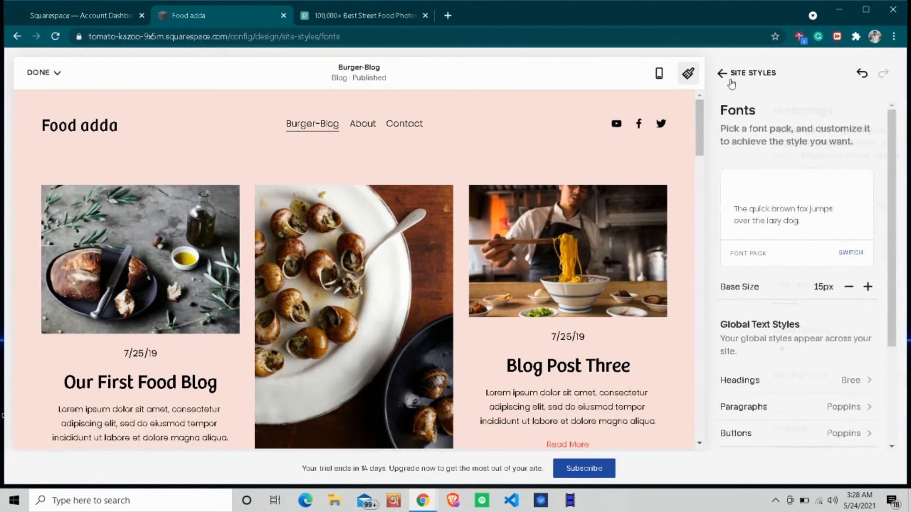
left_click(756, 75)
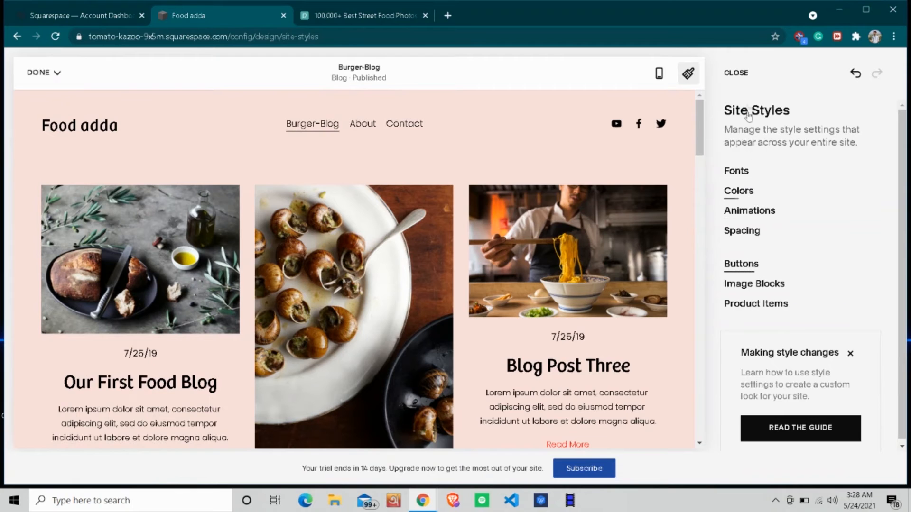
left_click(738, 74)
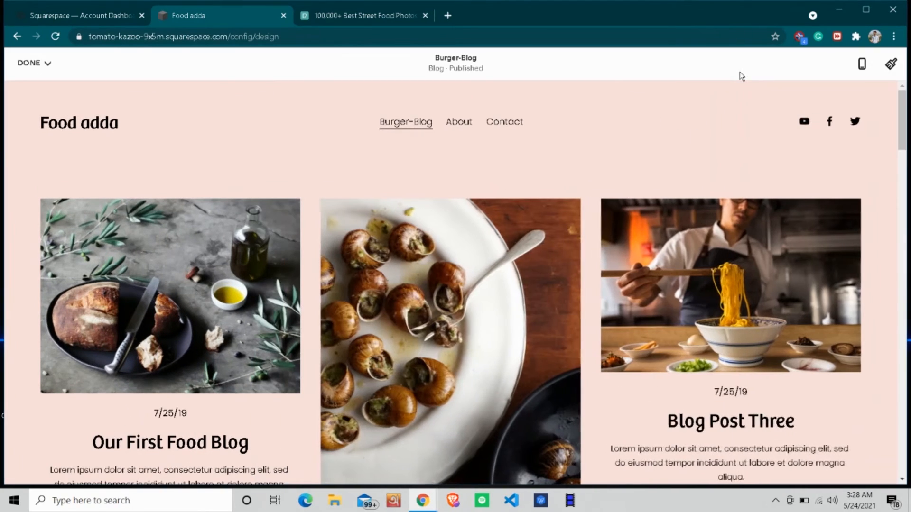
left_click(47, 63)
left_click(48, 88)
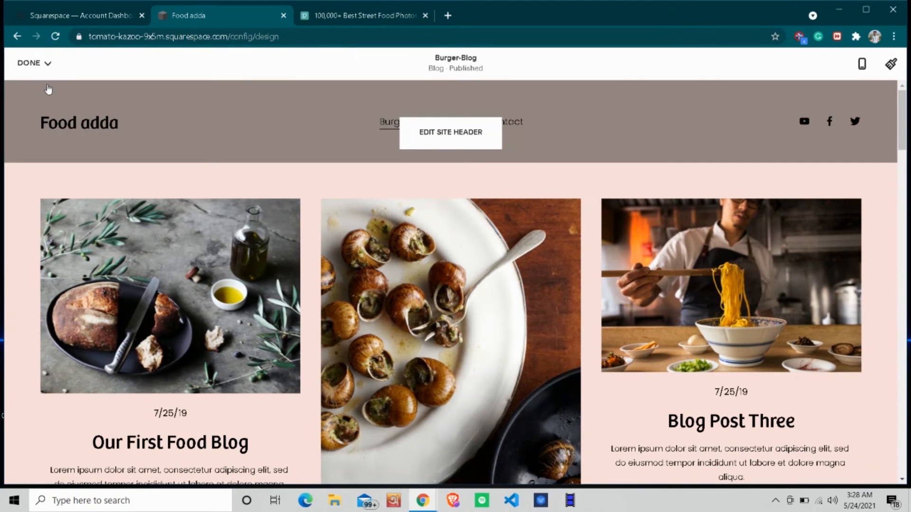
left_click(33, 64)
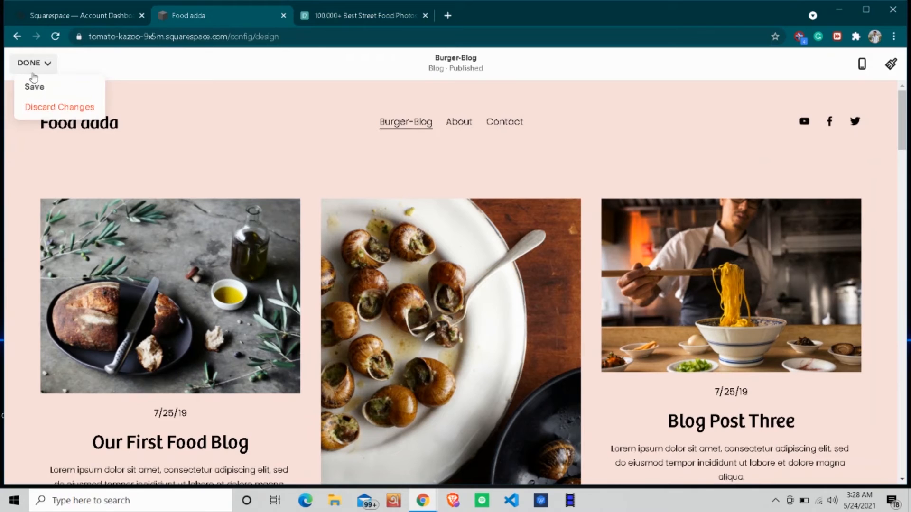
left_click(34, 88)
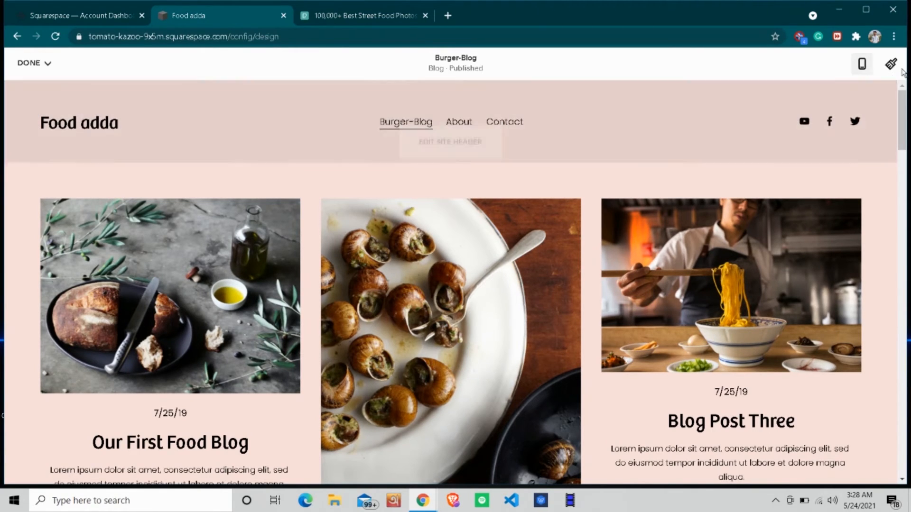
Preview the Burger-Blog page in mobile view down through its posts, leave the editor and return to desktop view.
left_click(862, 64)
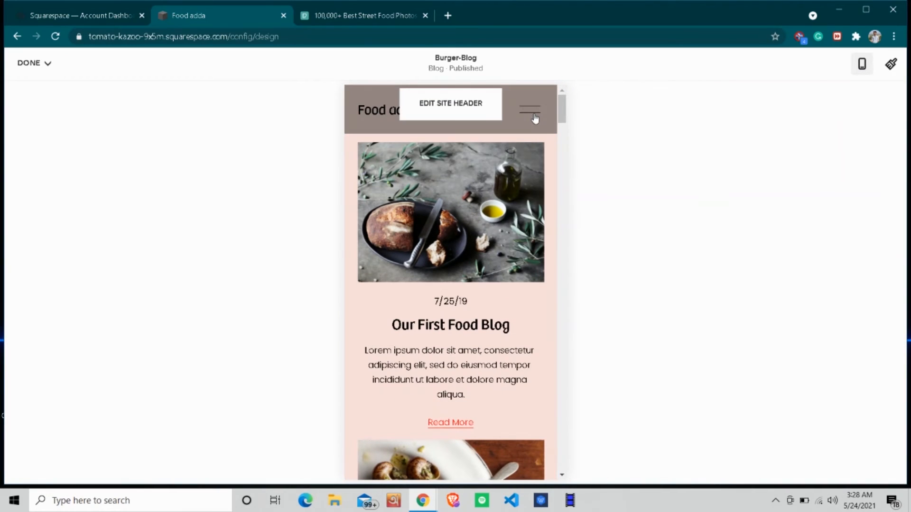
scroll(430, 215, "down", 4)
scroll(430, 215, "down", 10)
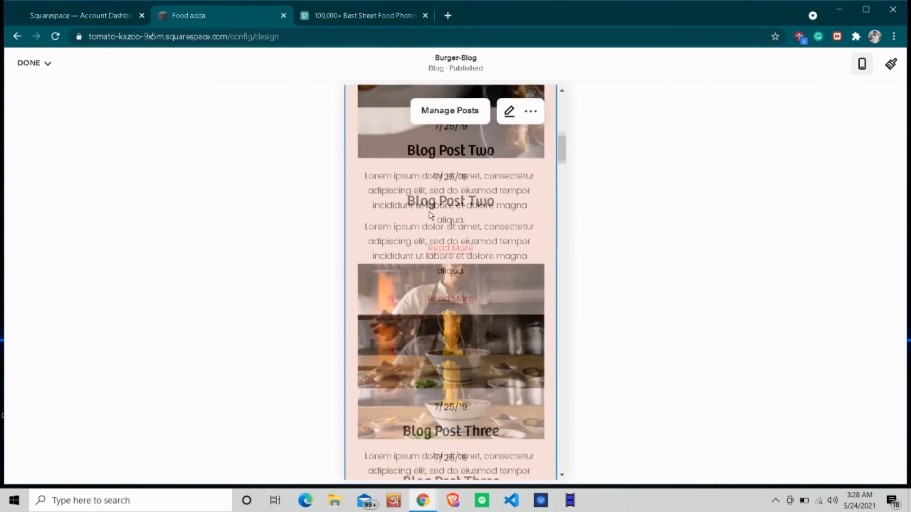
scroll(428, 212, "down", 10)
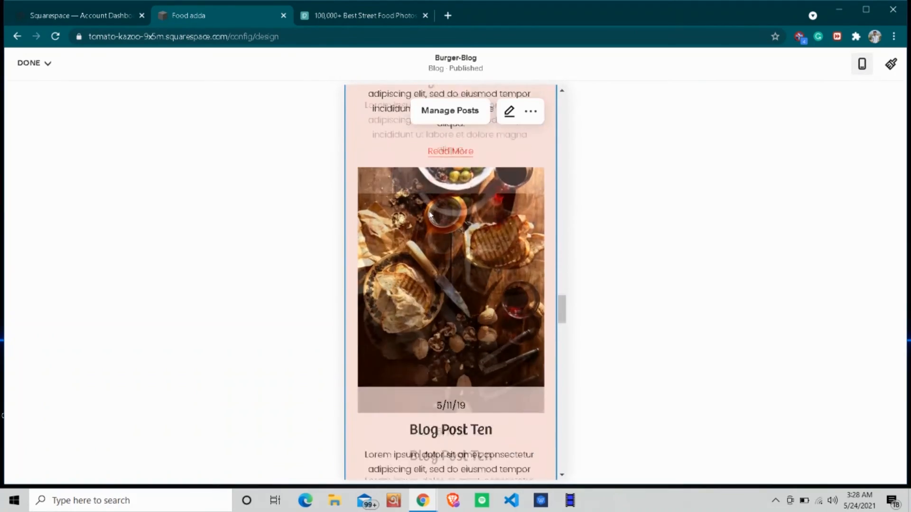
key("Escape")
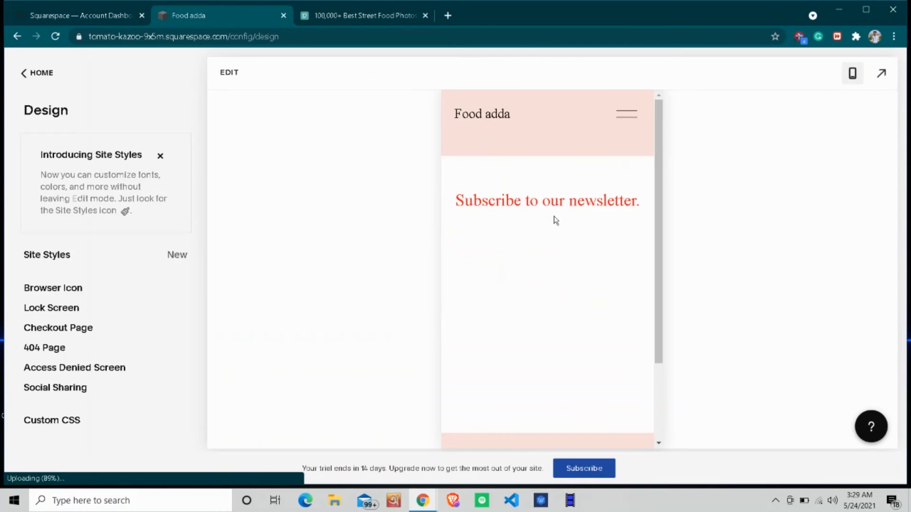
scroll(529, 187, "up", 5)
scroll(528, 186, "up", 10)
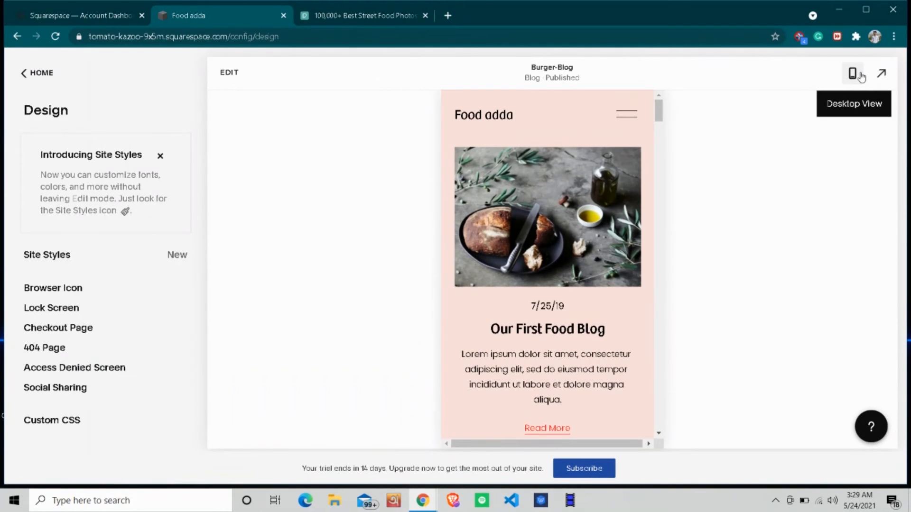
left_click(853, 73)
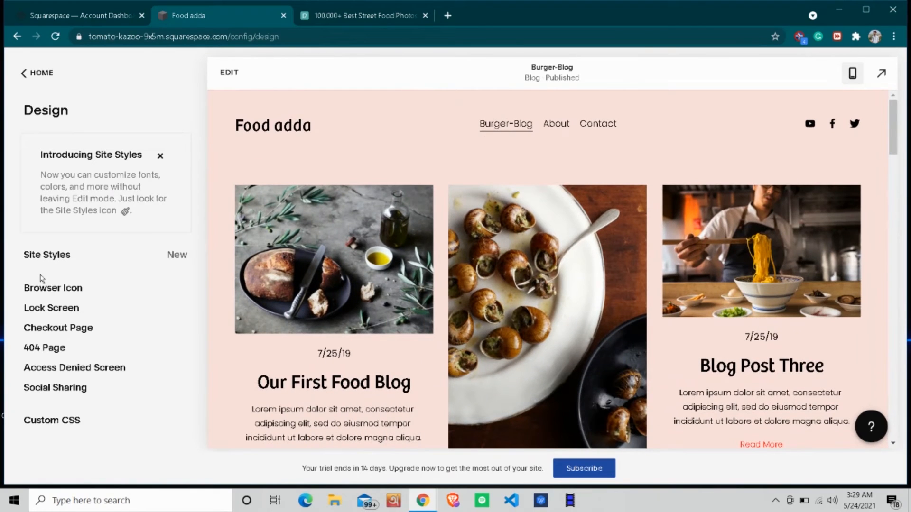
Go to the website's pages, start editing the Burger-Blog page and open the site header for editing.
left_click(32, 74)
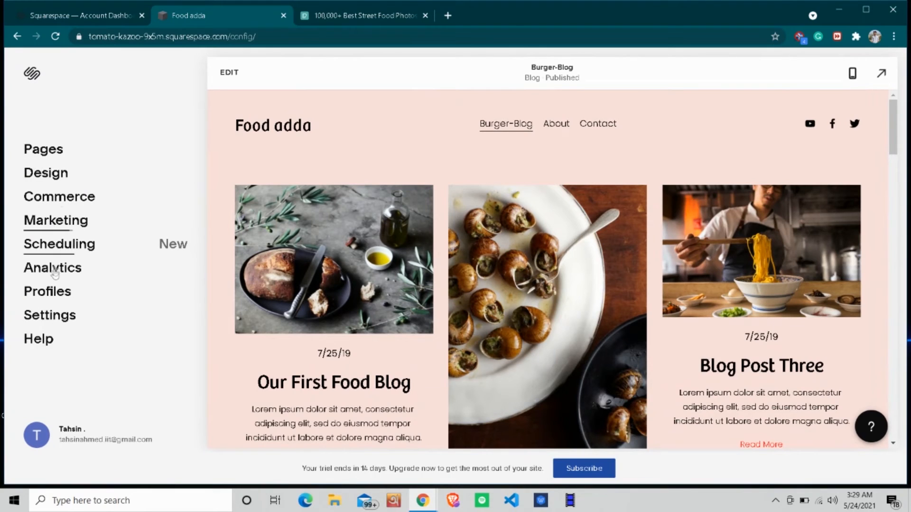
left_click(57, 151)
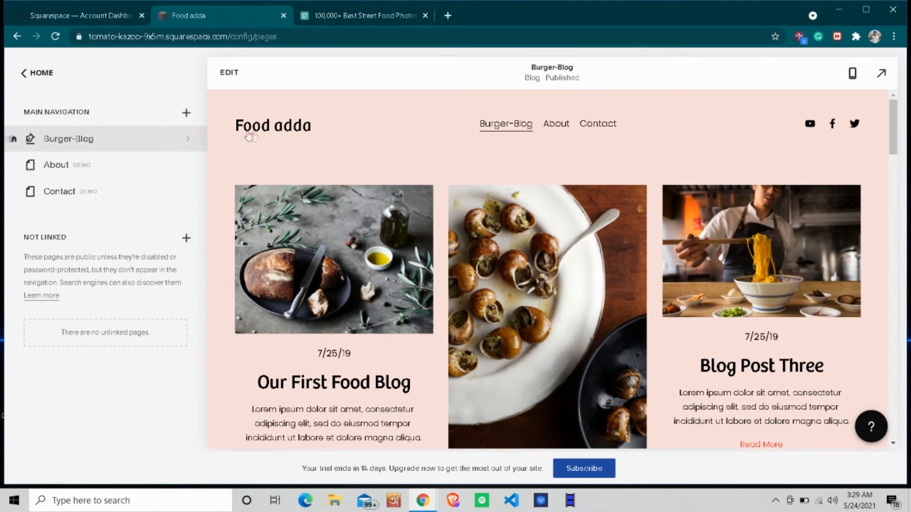
left_click(230, 72)
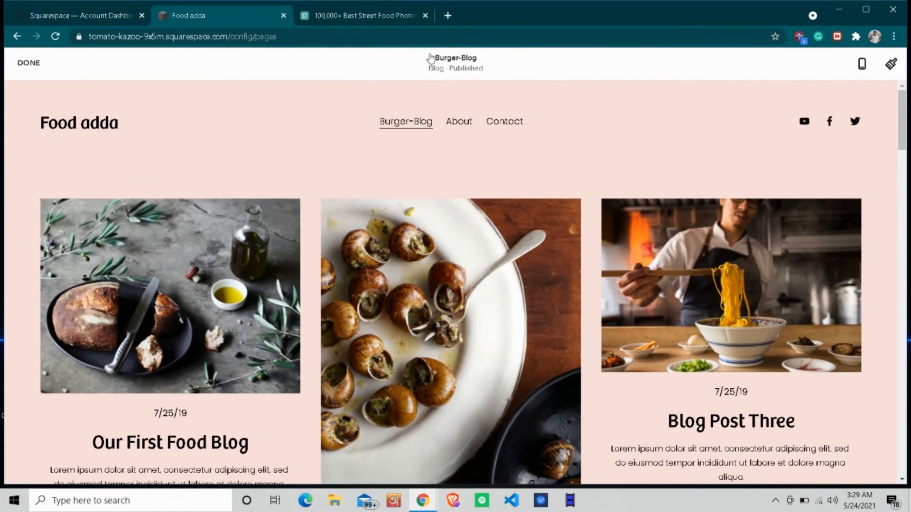
mouse_move(455, 129)
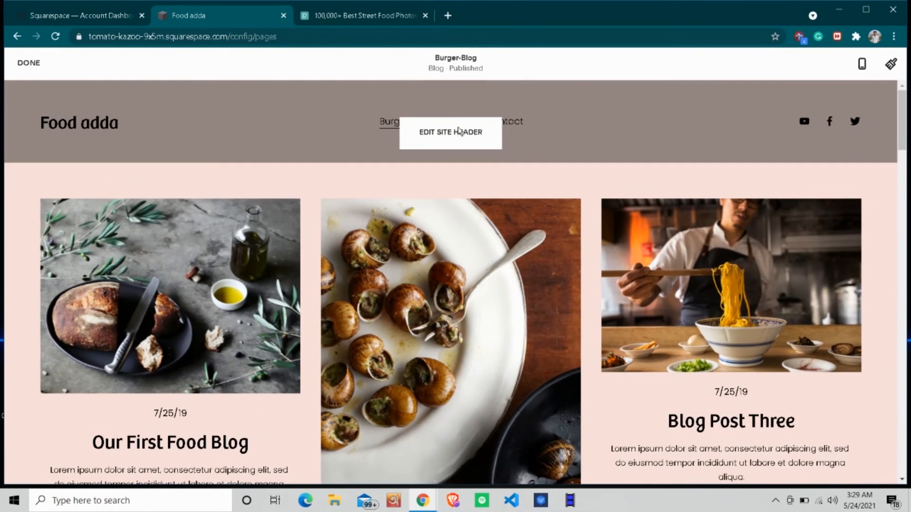
left_click(459, 132)
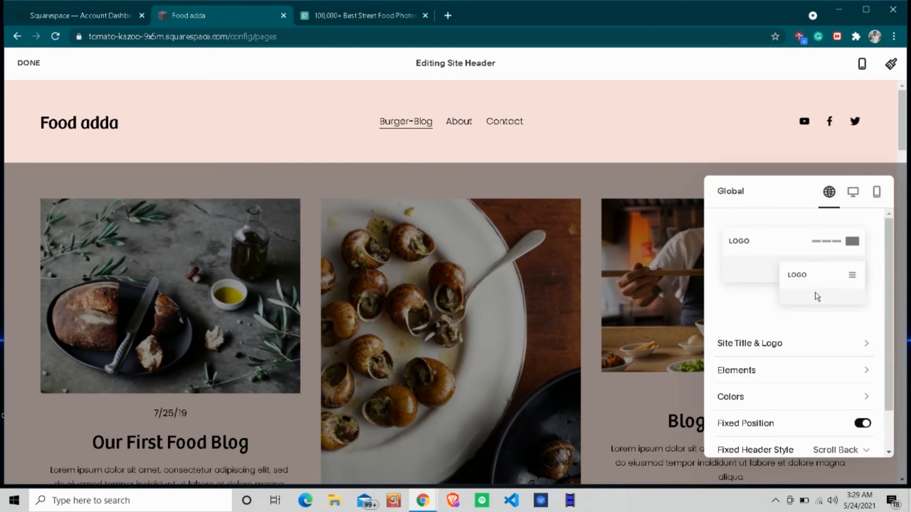
Check the header's site title, logo image and mobile logo settings, and return to the global header settings.
left_click(784, 343)
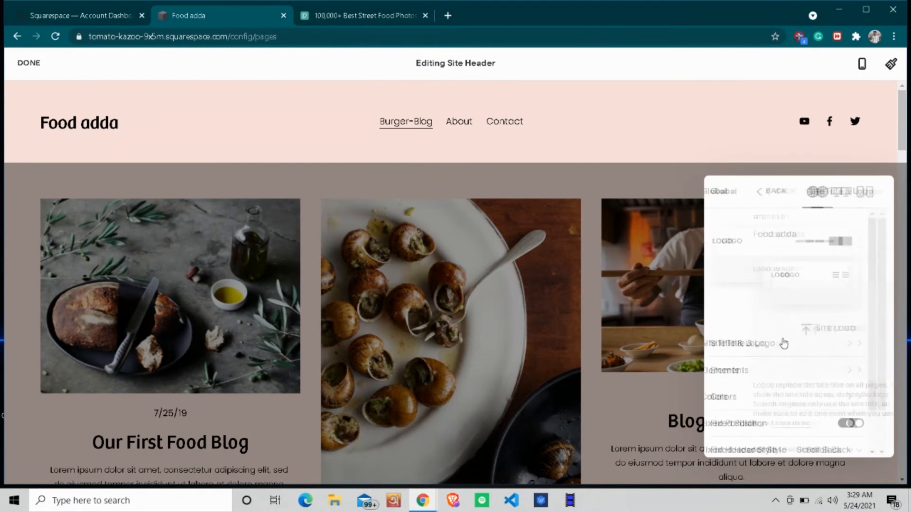
scroll(783, 344, "down", 2)
scroll(783, 343, "up", 1)
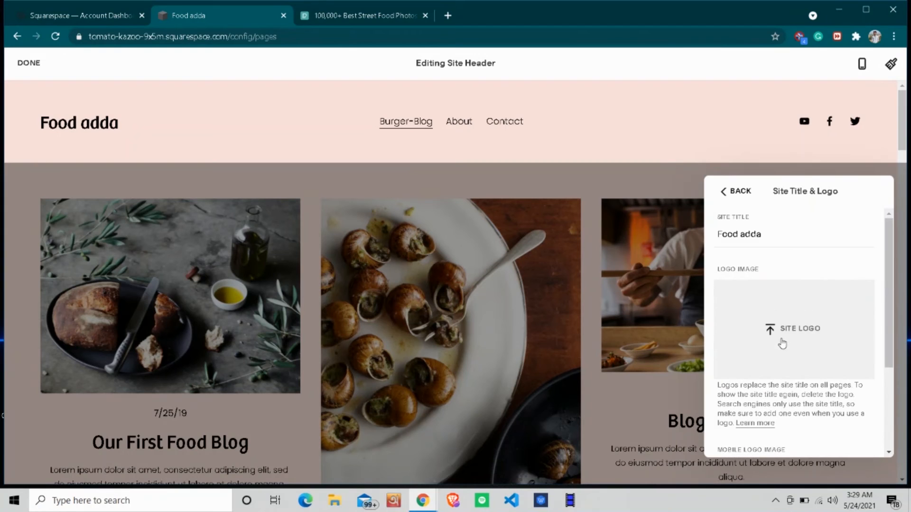
scroll(787, 327, "down", 2)
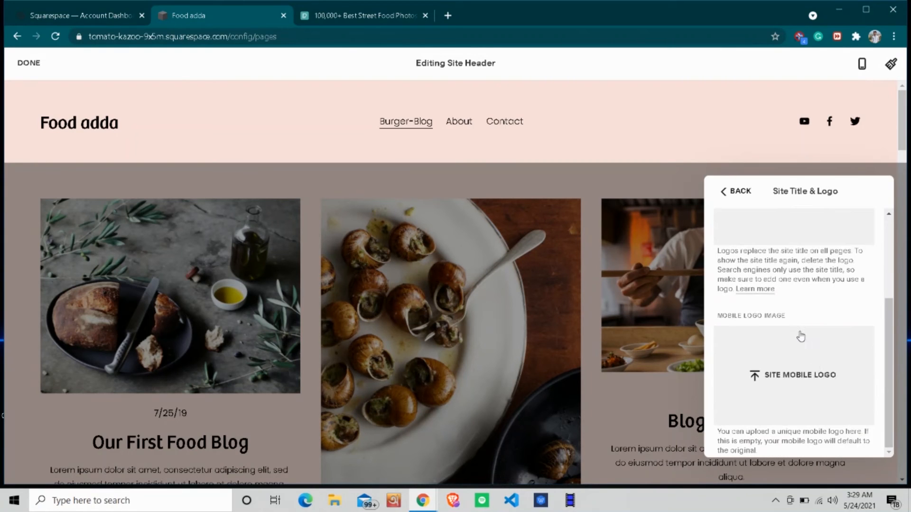
scroll(798, 336, "up", 3)
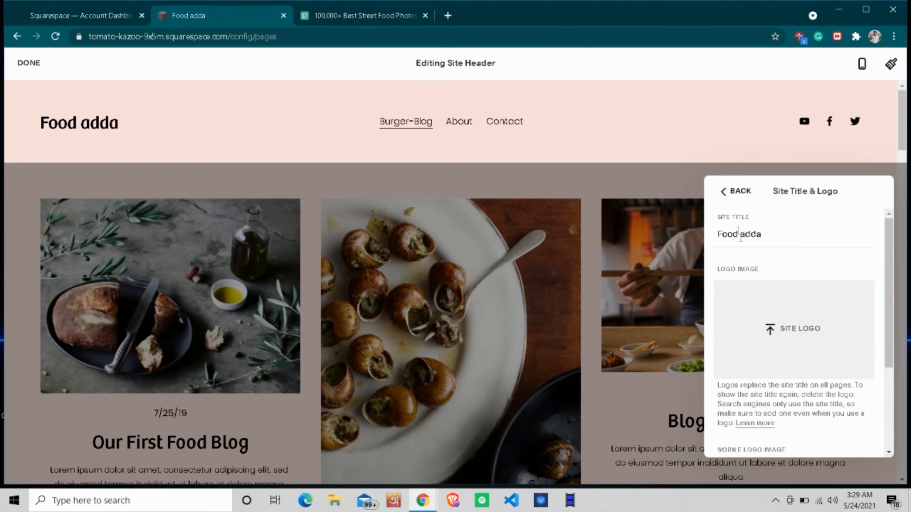
left_click(727, 194)
Open the header's element settings and test switching the button and the social links on and off.
scroll(764, 306, "down", 1)
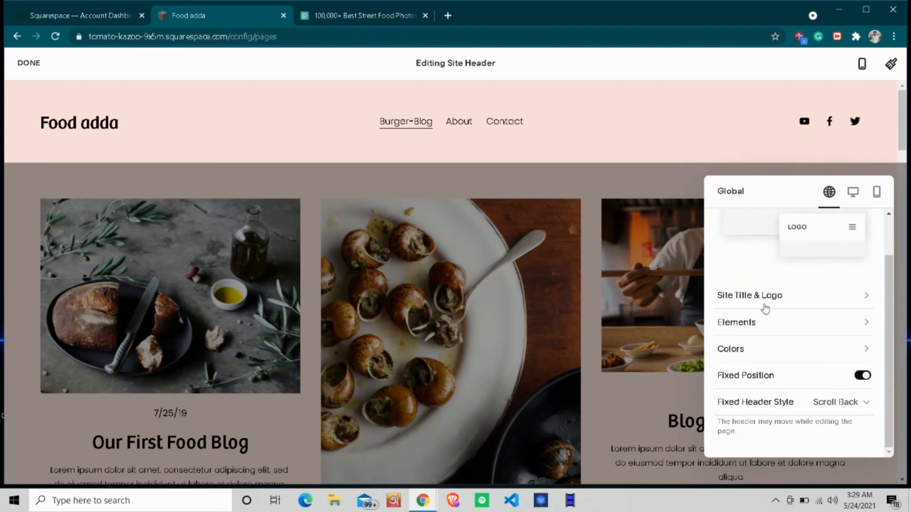
left_click(783, 334)
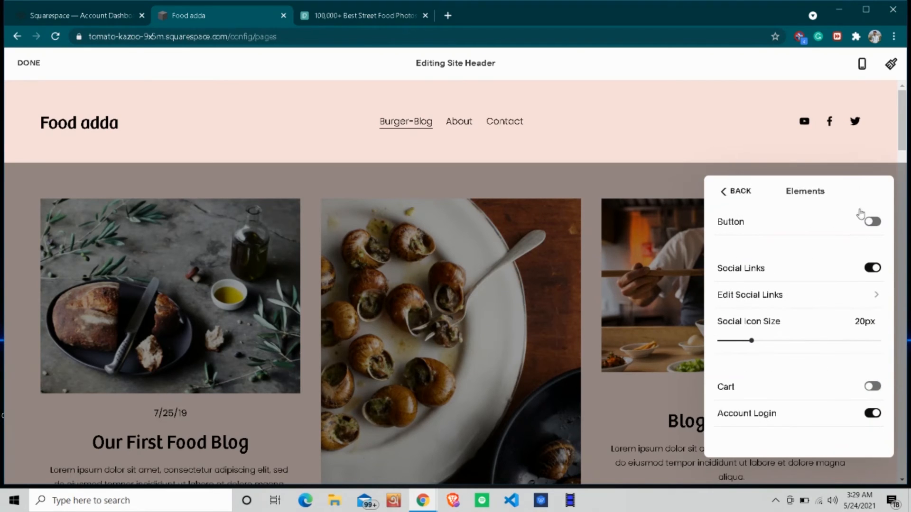
left_click(871, 222)
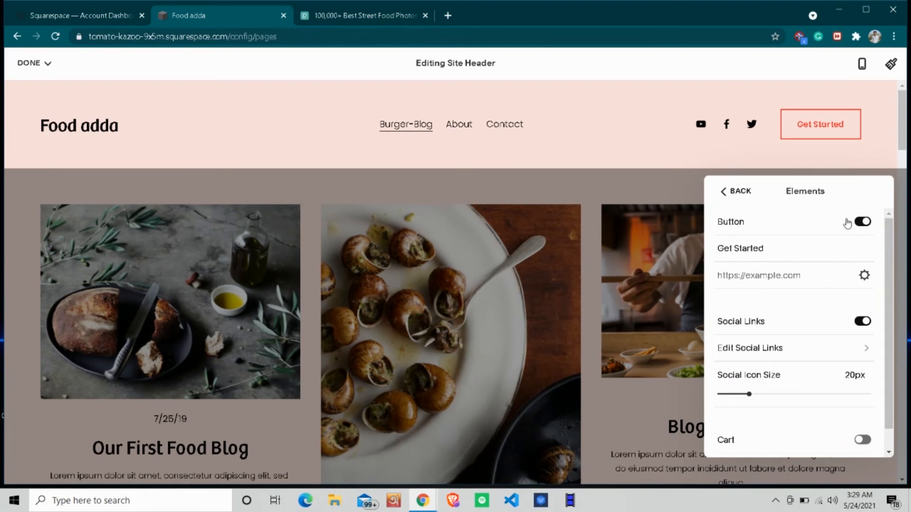
left_click(861, 222)
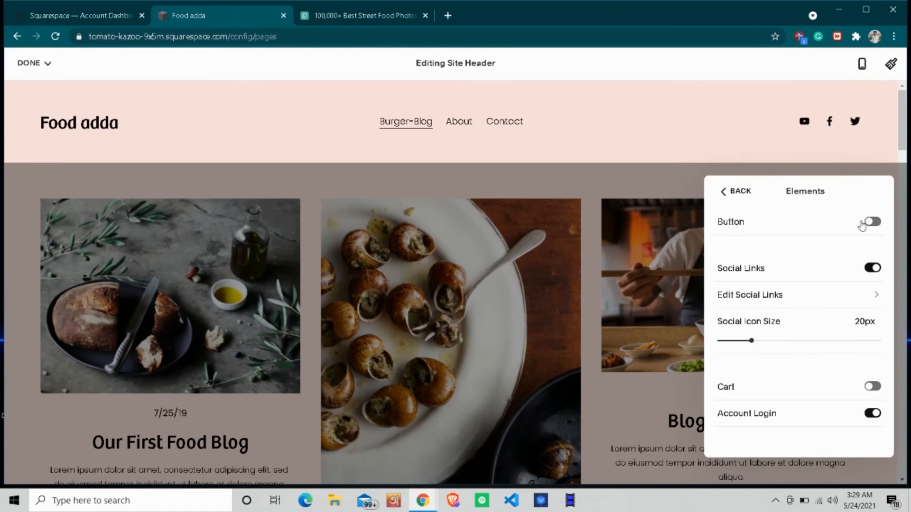
left_click(871, 221)
left_click(876, 223)
left_click(877, 268)
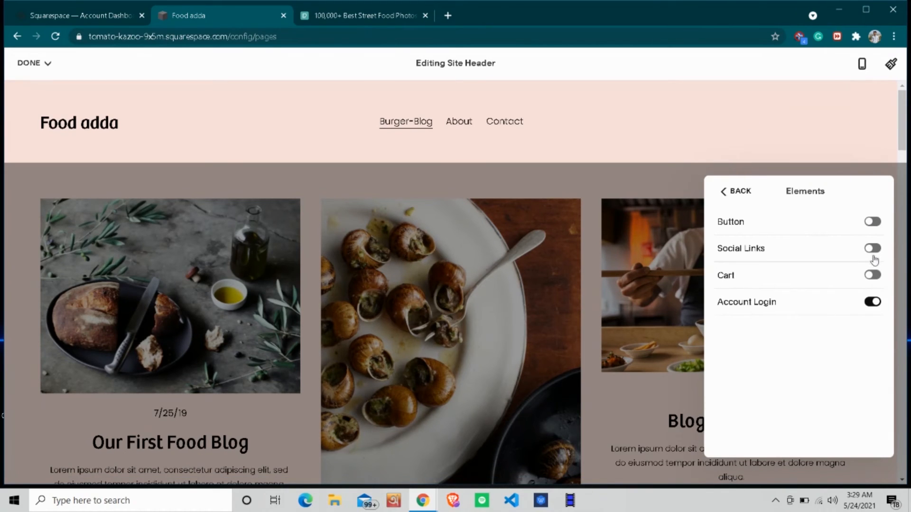
left_click(872, 250)
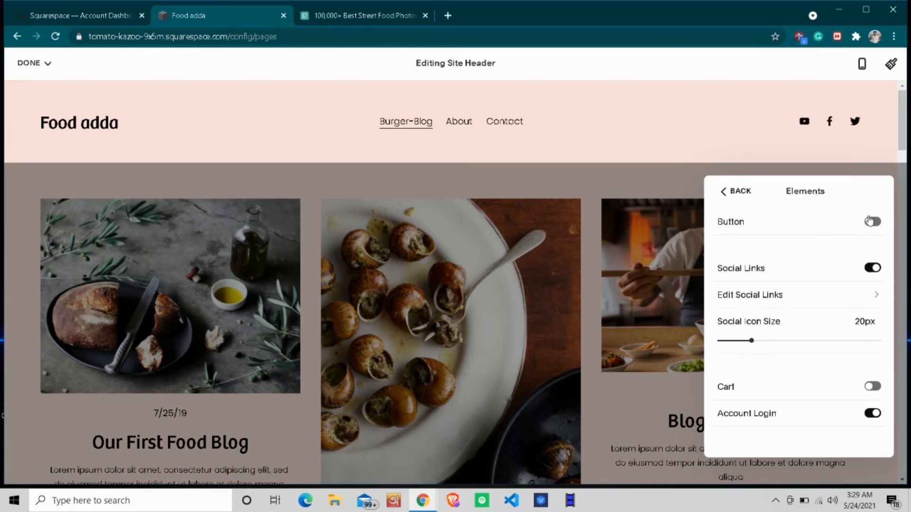
Enable the Get Started button in the site header and return to the global header settings.
left_click(871, 222)
scroll(823, 311, "down", 1)
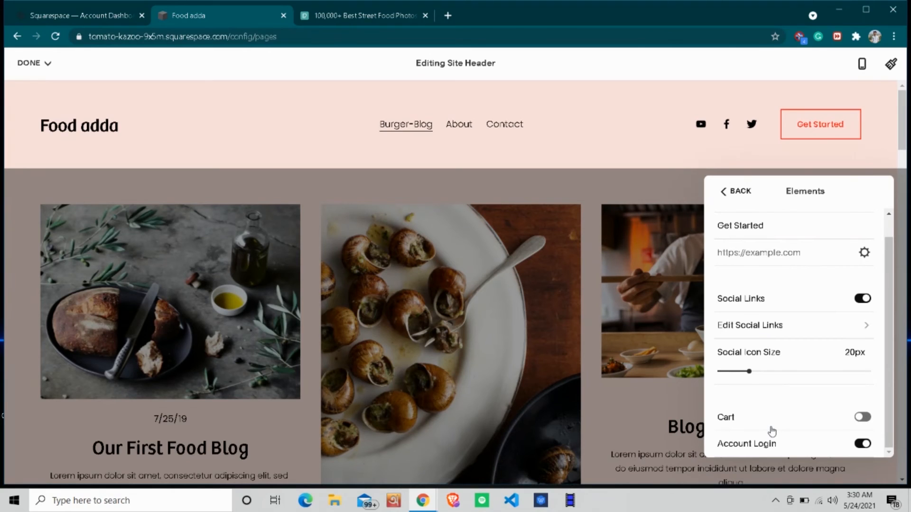
scroll(771, 432, "up", 1)
scroll(808, 302, "down", 1)
left_click(724, 194)
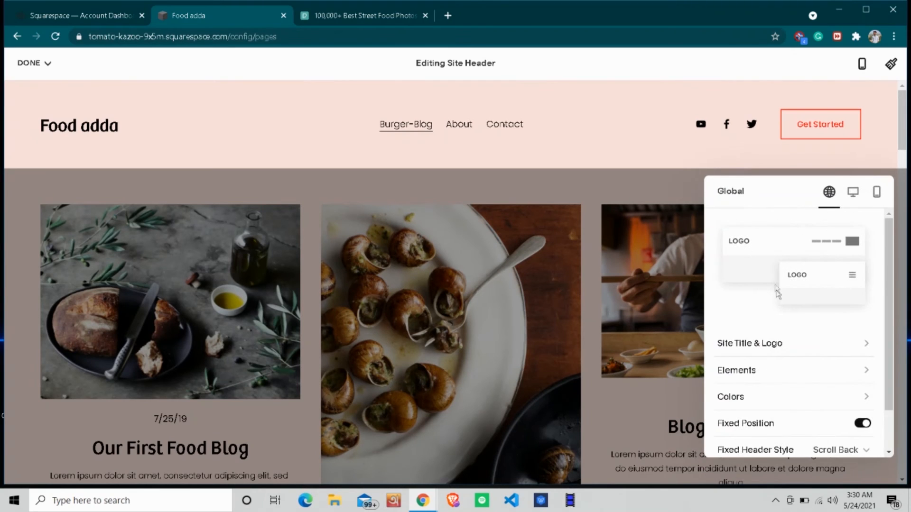
Try the header colors with Transparent off, review the color themes, then restore transparency and return to the global settings.
scroll(775, 289, "down", 1)
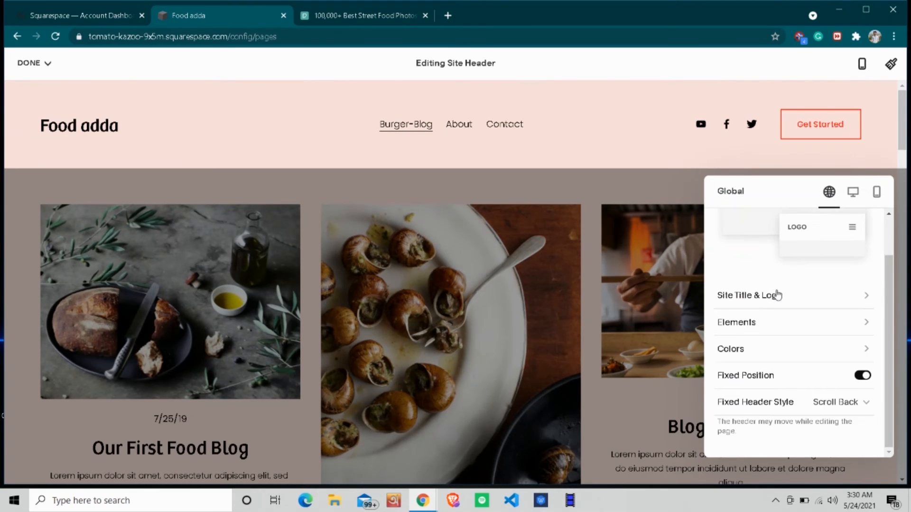
left_click(781, 359)
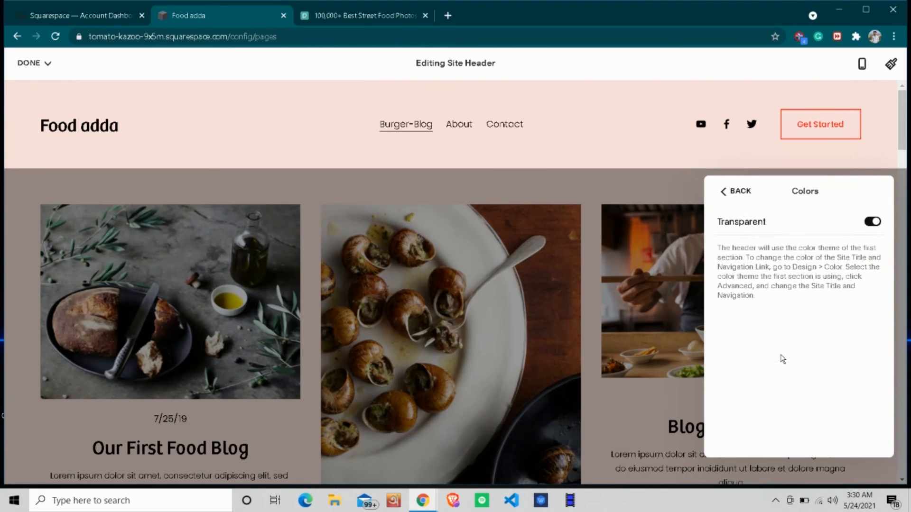
left_click(873, 222)
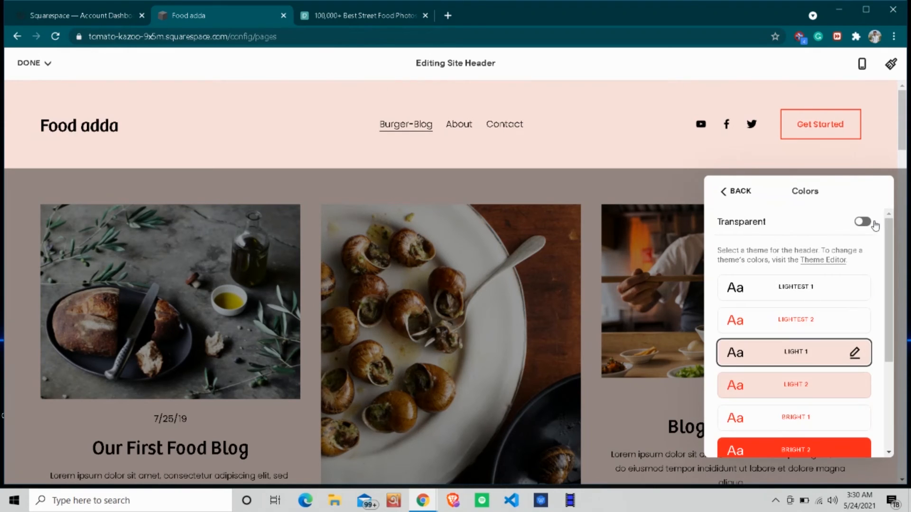
scroll(790, 306, "down", 2)
scroll(791, 306, "up", 2)
left_click(863, 223)
left_click(731, 191)
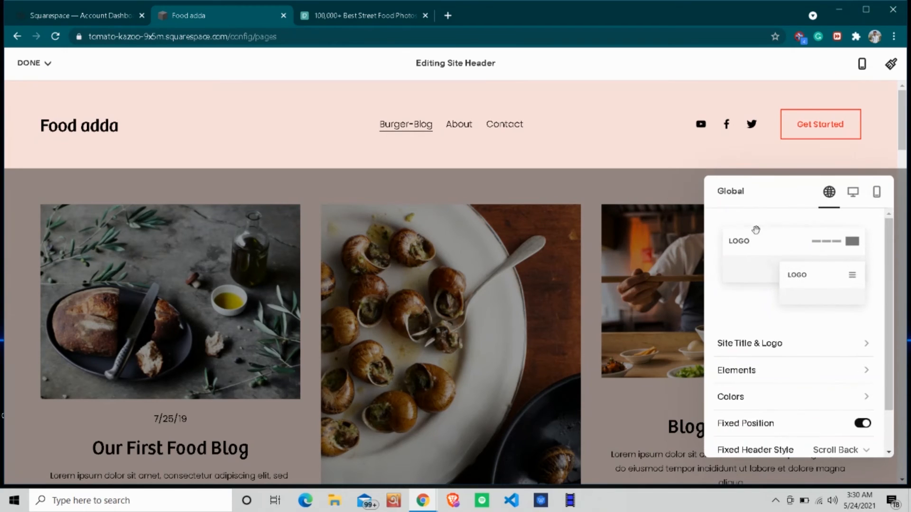
Turn off Account Login in the header's element settings and return to the global header settings.
scroll(776, 318, "down", 1)
left_click(830, 335)
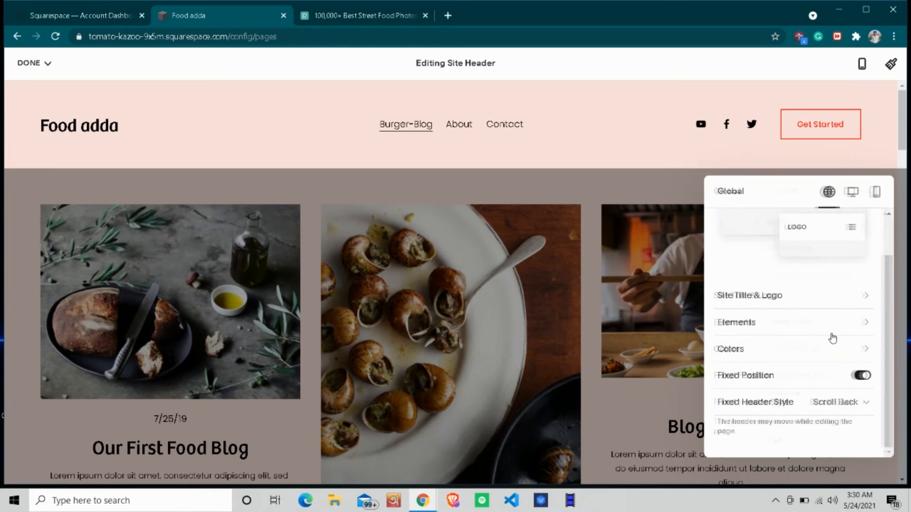
scroll(833, 338, "down", 1)
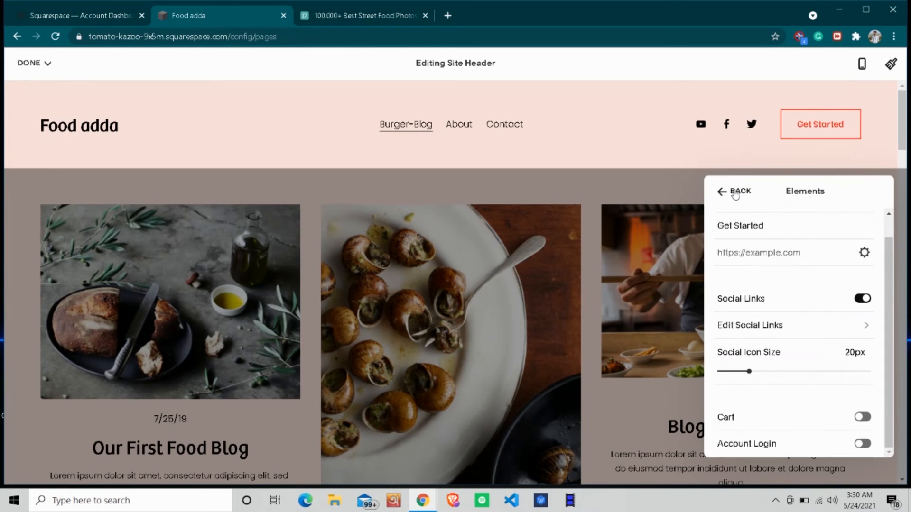
left_click(734, 190)
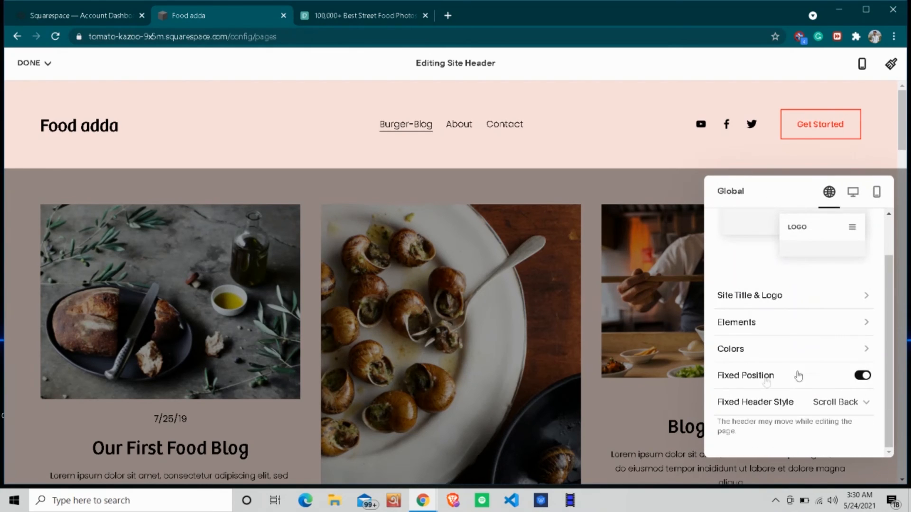
Set the desktop header's vertical padding to 2.1vw and its element spacing to 1.9vw.
scroll(779, 340, "up", 2)
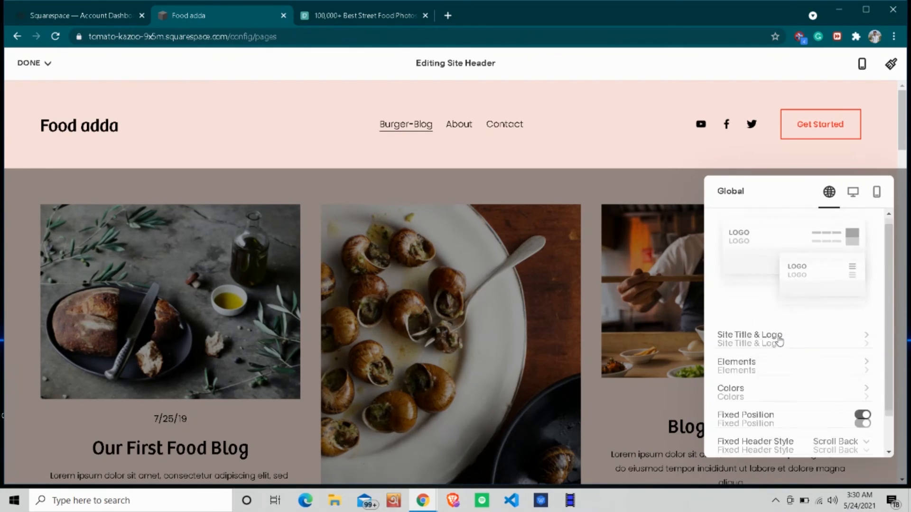
left_click(860, 193)
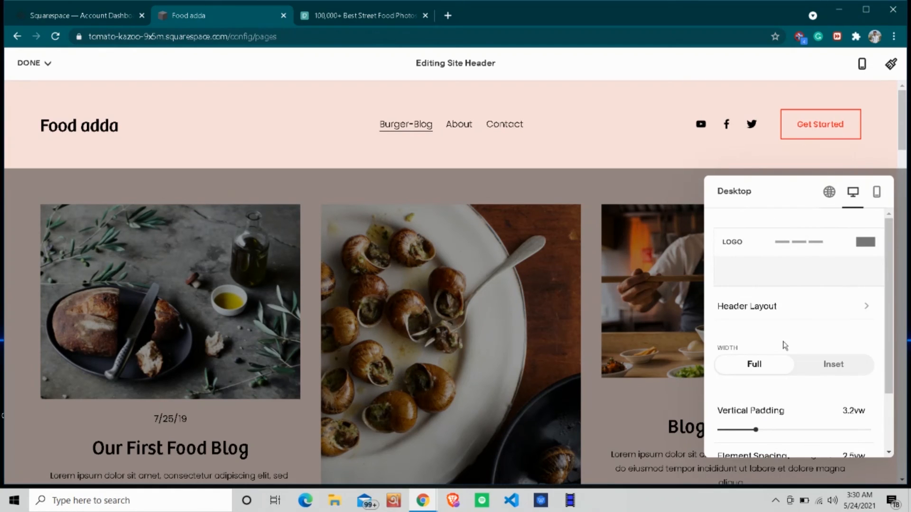
scroll(782, 346, "down", 3)
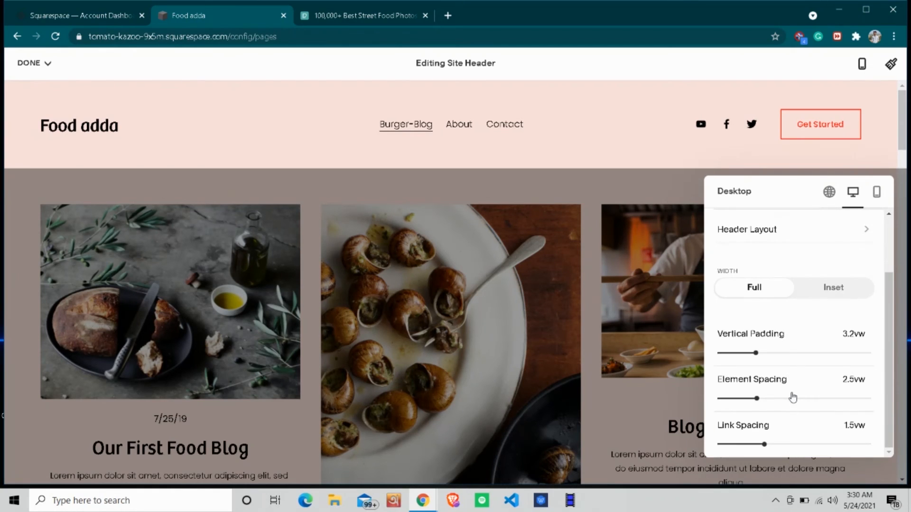
scroll(744, 398, "up", 2)
scroll(746, 401, "down", 2)
left_click_drag(779, 351, 738, 352)
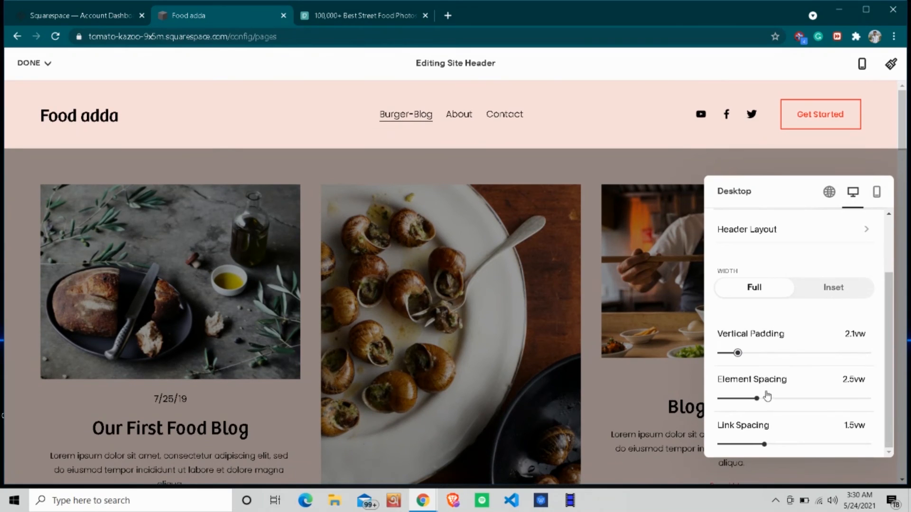
mouse_move(756, 398)
left_mouse_down()
mouse_move(799, 399)
mouse_move(748, 399)
left_mouse_up()
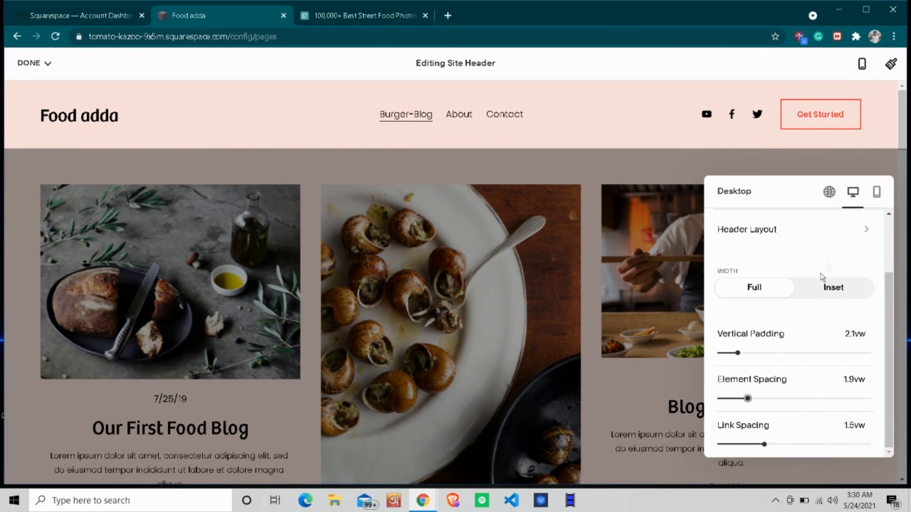
Compare the mobile header layouts and apply the one with a centered logo and the menu icon on the right.
left_click(876, 195)
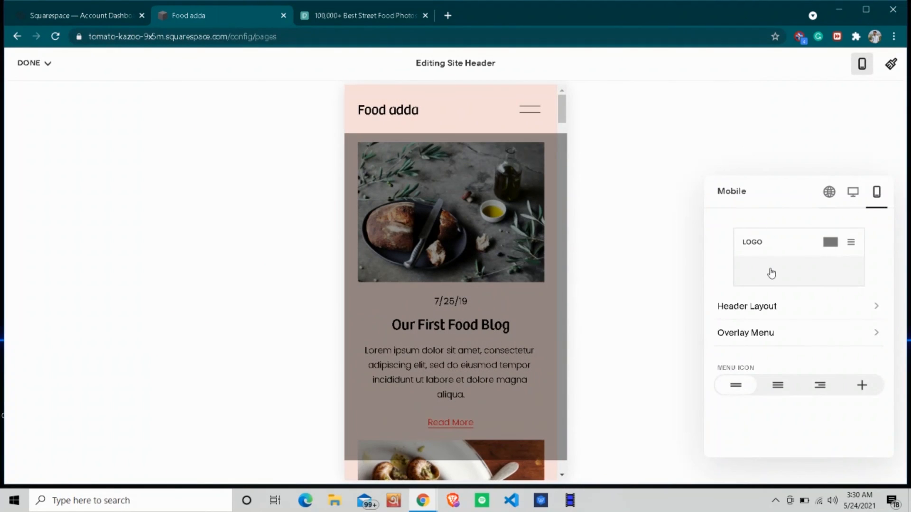
left_click(827, 308)
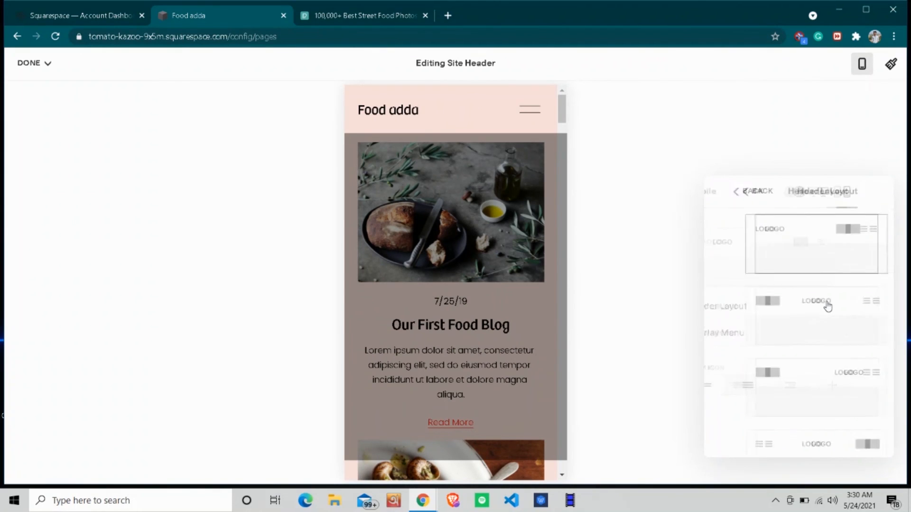
left_click(797, 296)
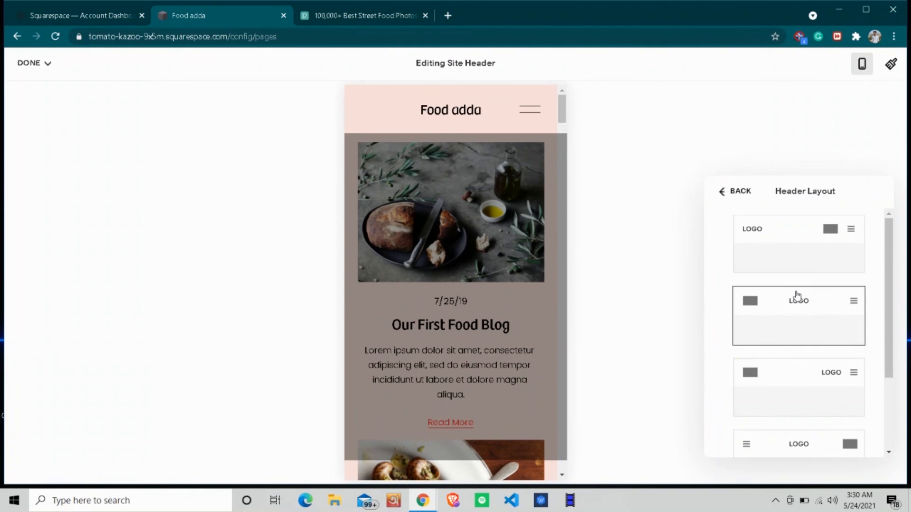
left_click(807, 370)
scroll(807, 370, "down", 1)
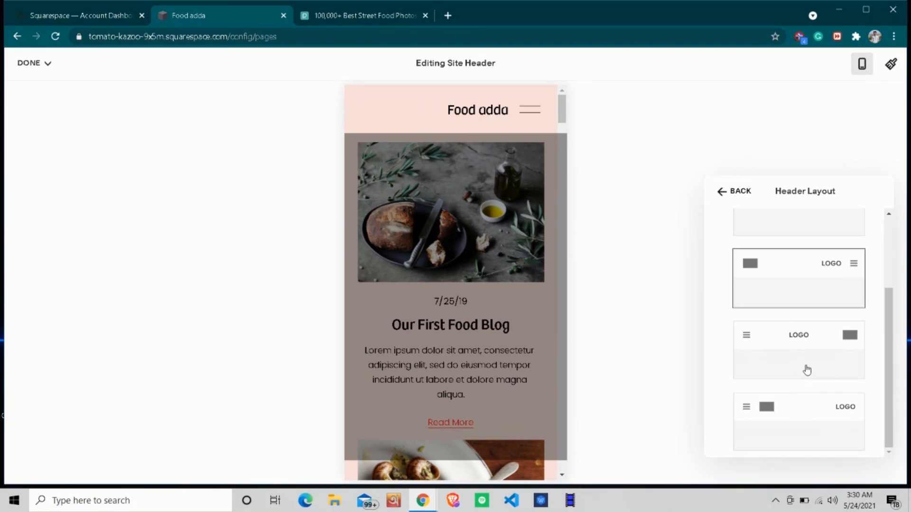
scroll(801, 346, "up", 3)
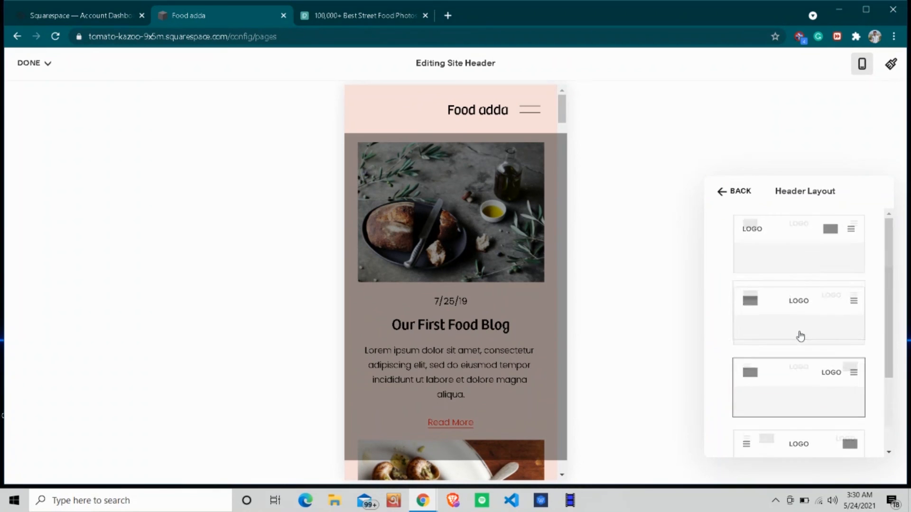
left_click(782, 263)
scroll(782, 262, "down", 3)
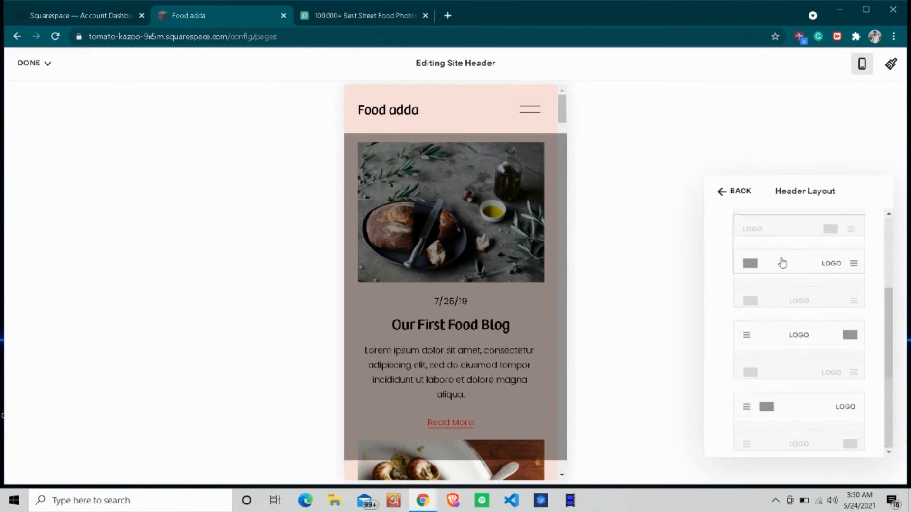
left_click(788, 421)
scroll(790, 352, "up", 3)
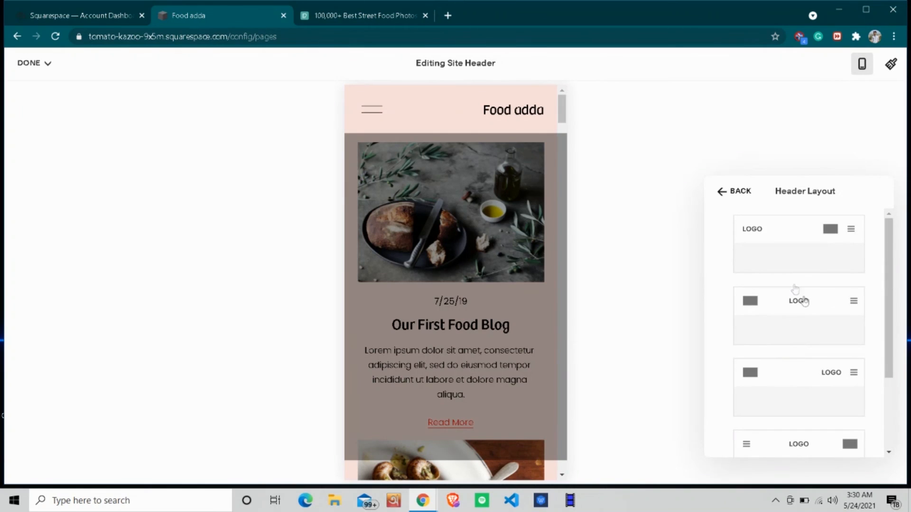
left_click(810, 335)
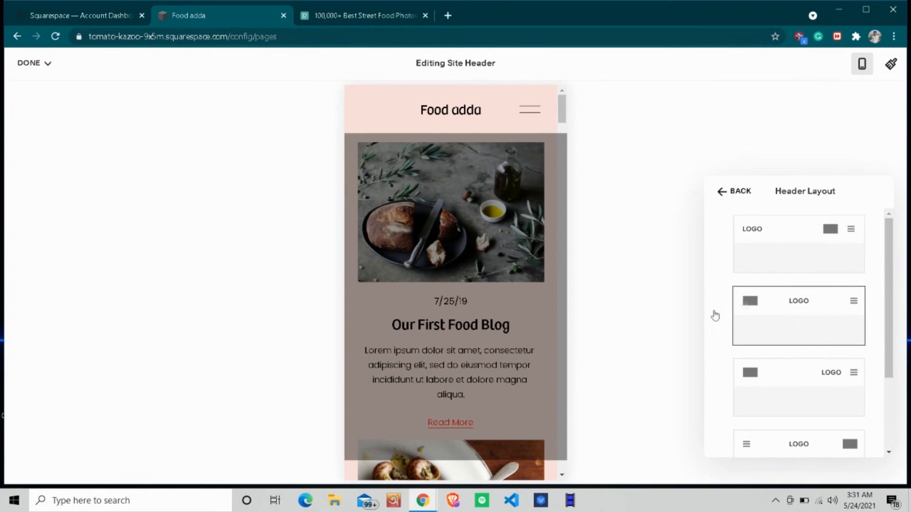
left_click(740, 191)
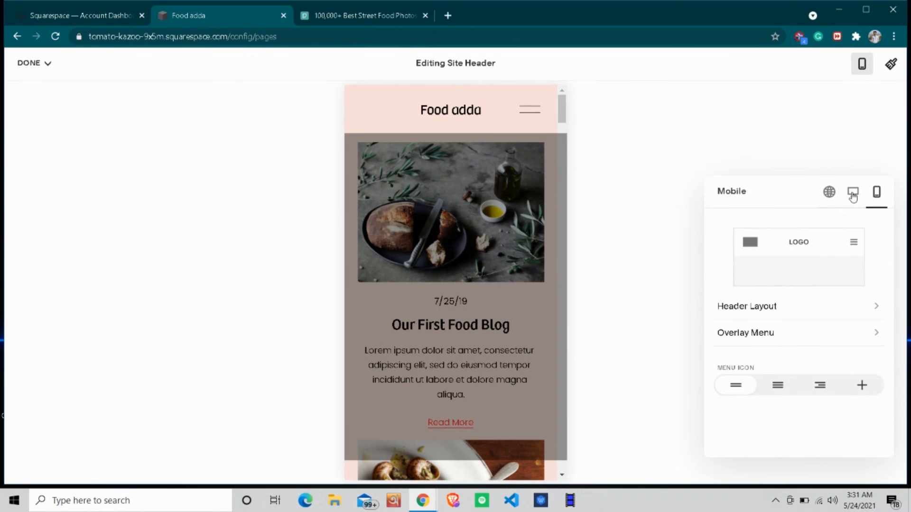
Return to the desktop header view, save the site header changes and leave the page editor.
left_click(852, 192)
left_click(47, 63)
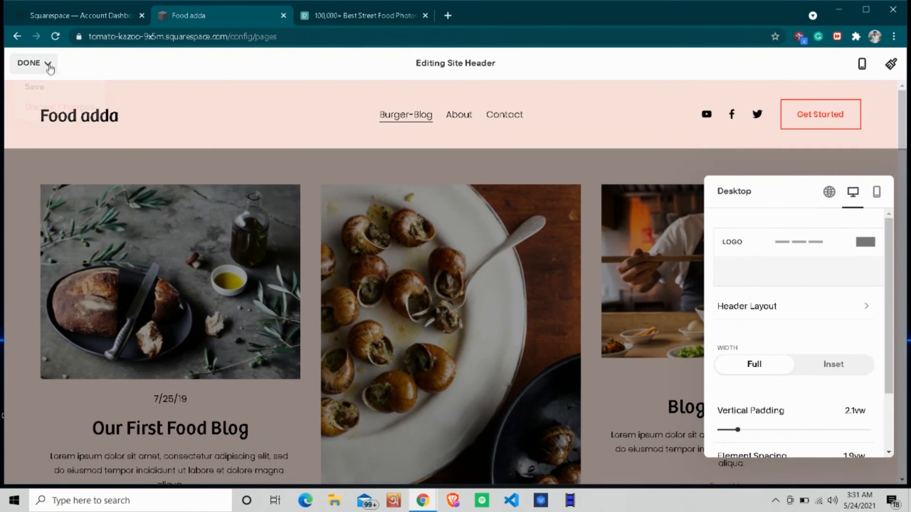
left_click(50, 83)
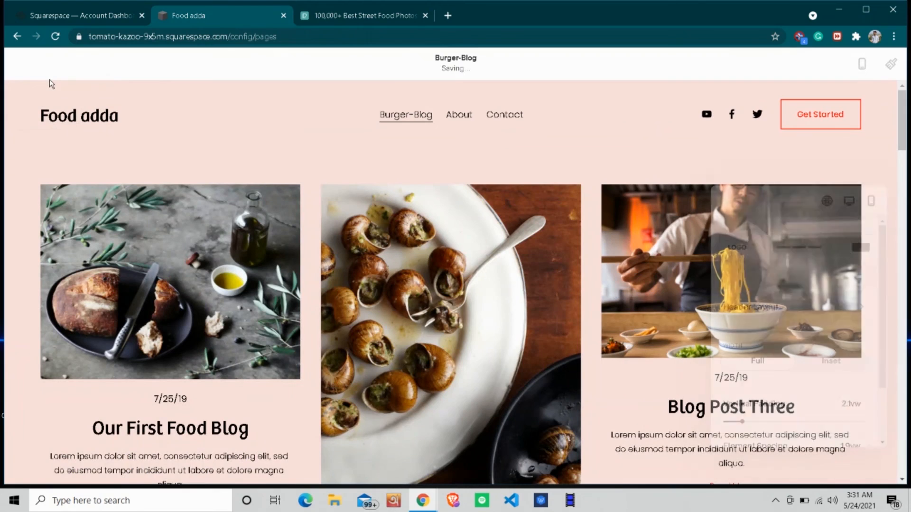
left_click(47, 62)
left_click(42, 104)
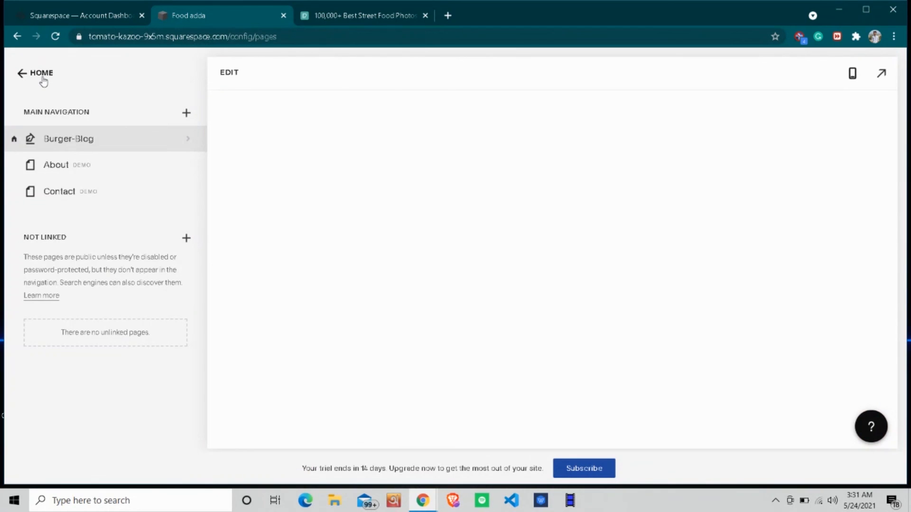
Go to the website's settings and open the Site Availability options.
left_click(42, 77)
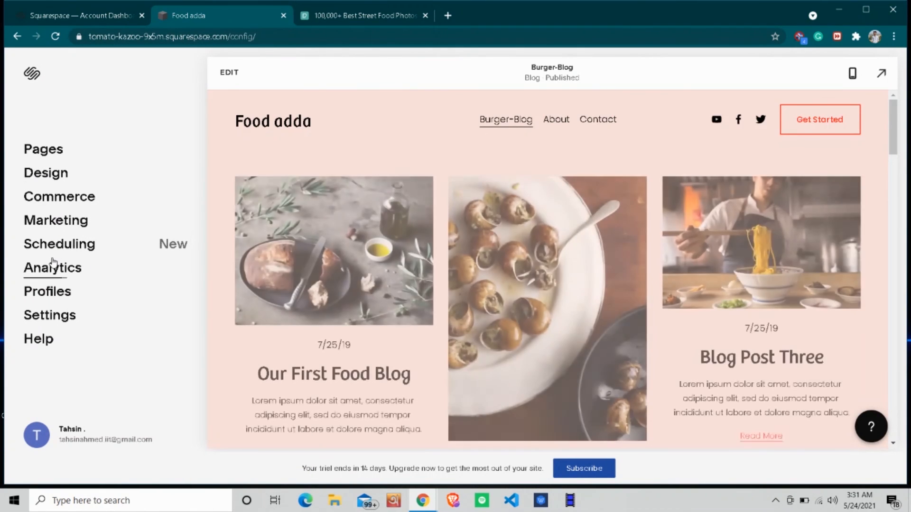
left_click(50, 316)
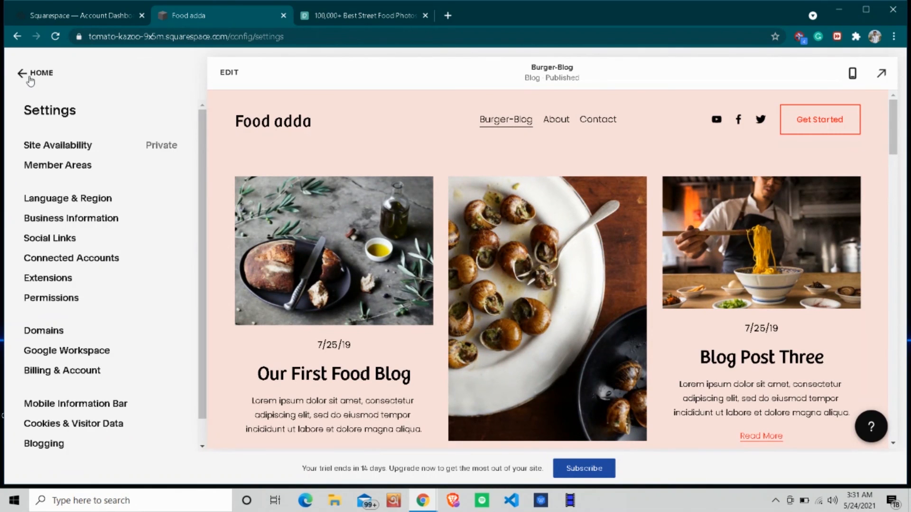
left_click(74, 148)
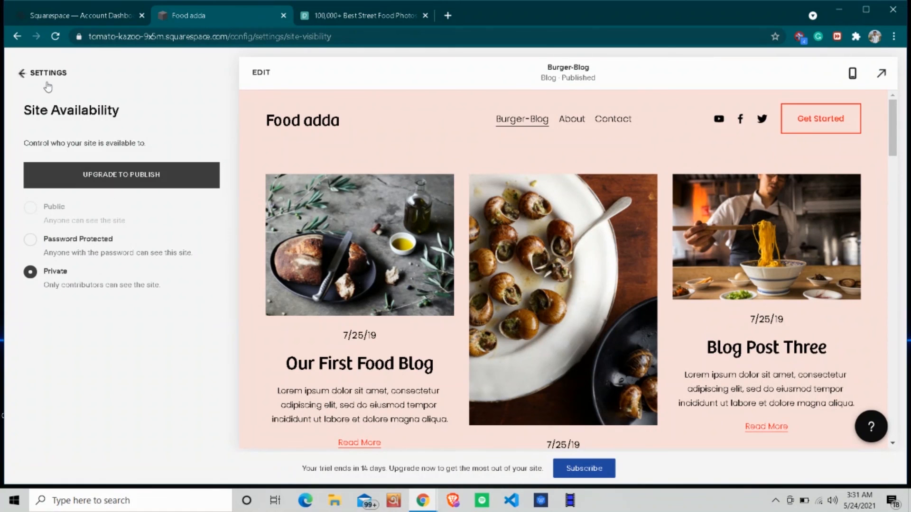
Leave the Site Availability options and review the Burger-Blog page preview from its header to its footer.
left_click(43, 73)
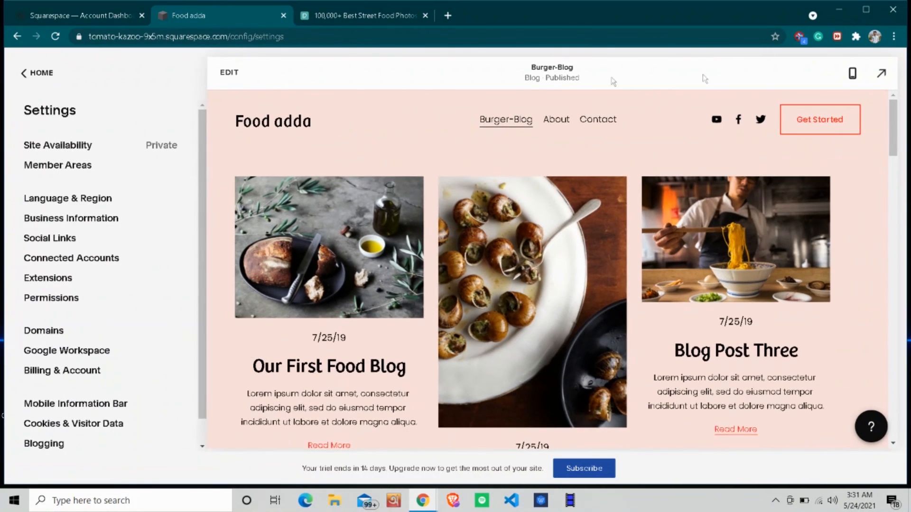
scroll(463, 208, "down", 15)
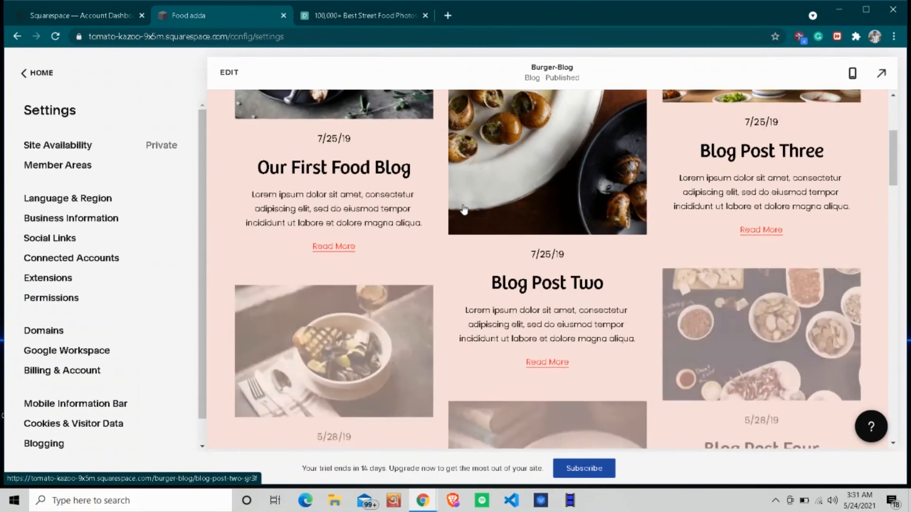
scroll(463, 208, "down", 15)
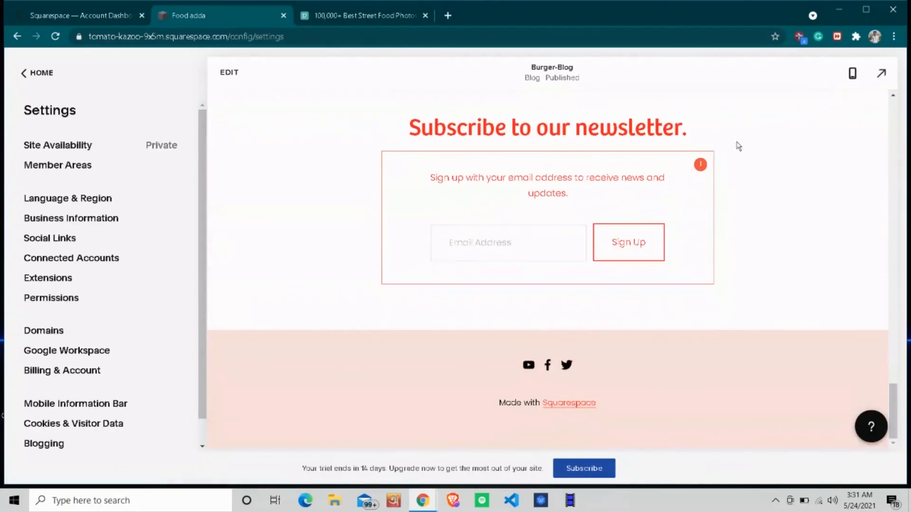
scroll(522, 278, "up", 5)
scroll(522, 277, "up", 10)
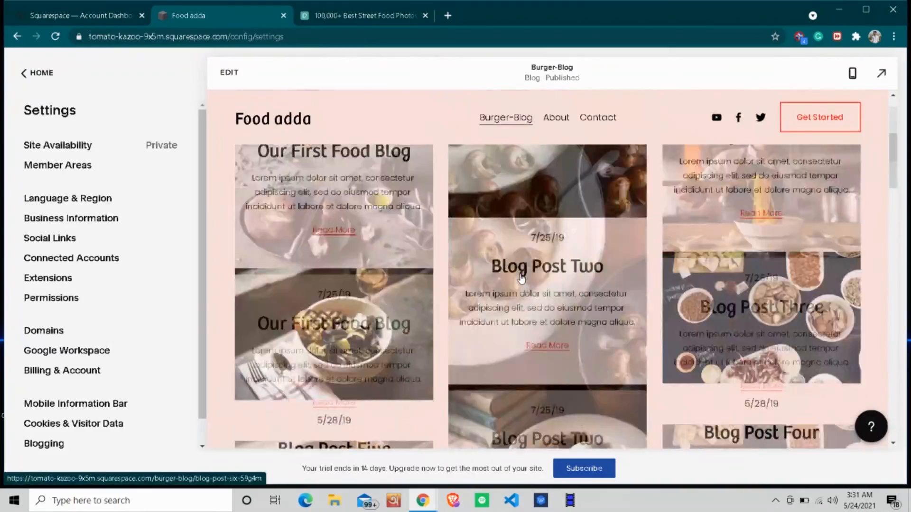
scroll(522, 277, "down", 15)
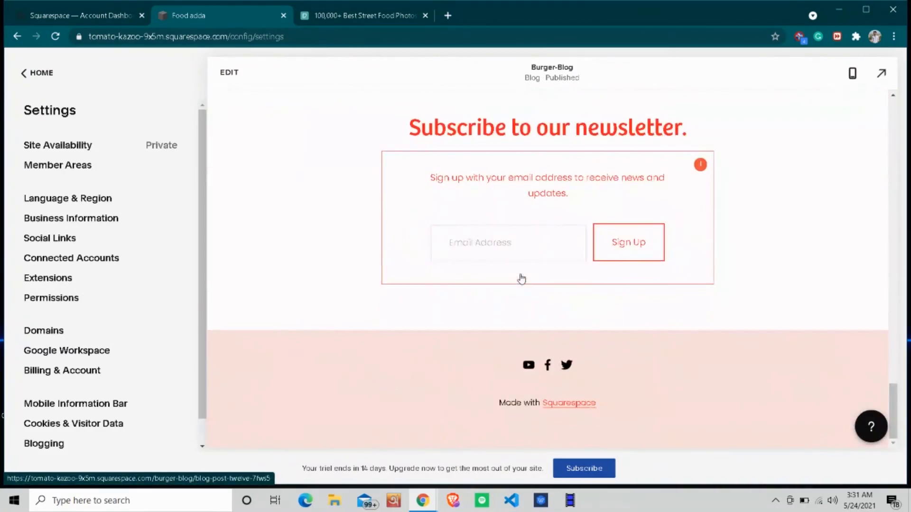
scroll(521, 279, "up", 15)
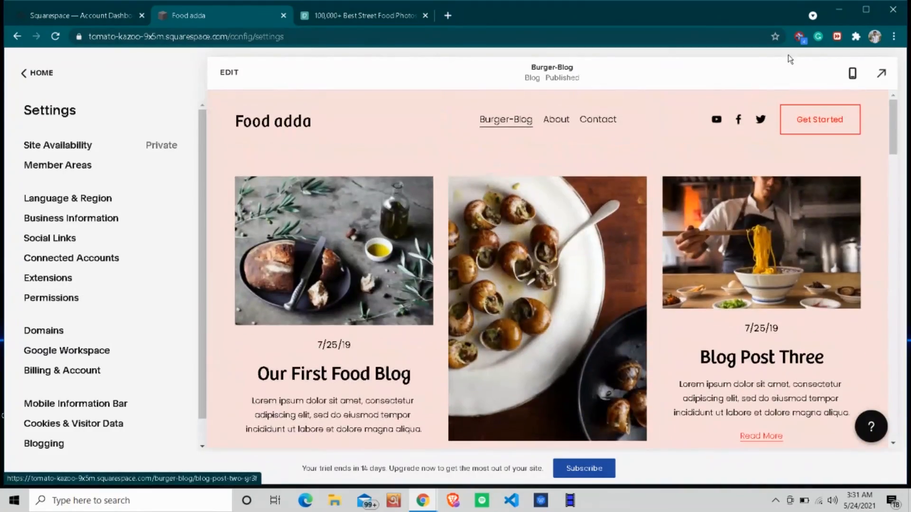